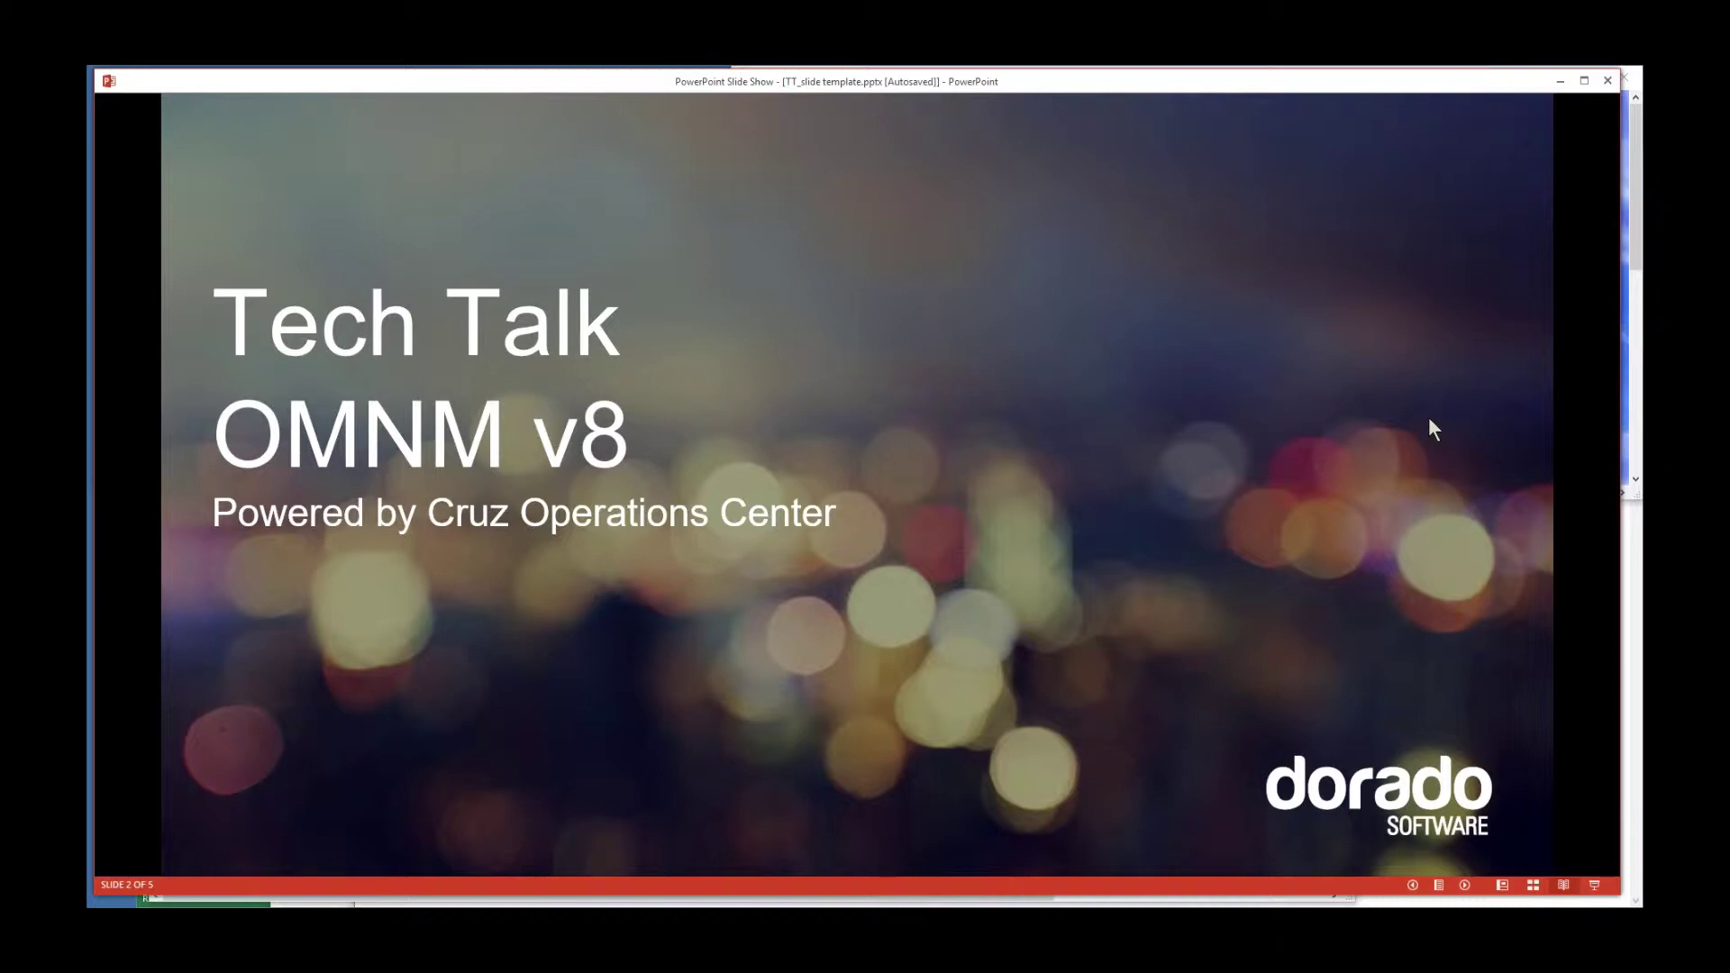
pyautogui.press('Escape')
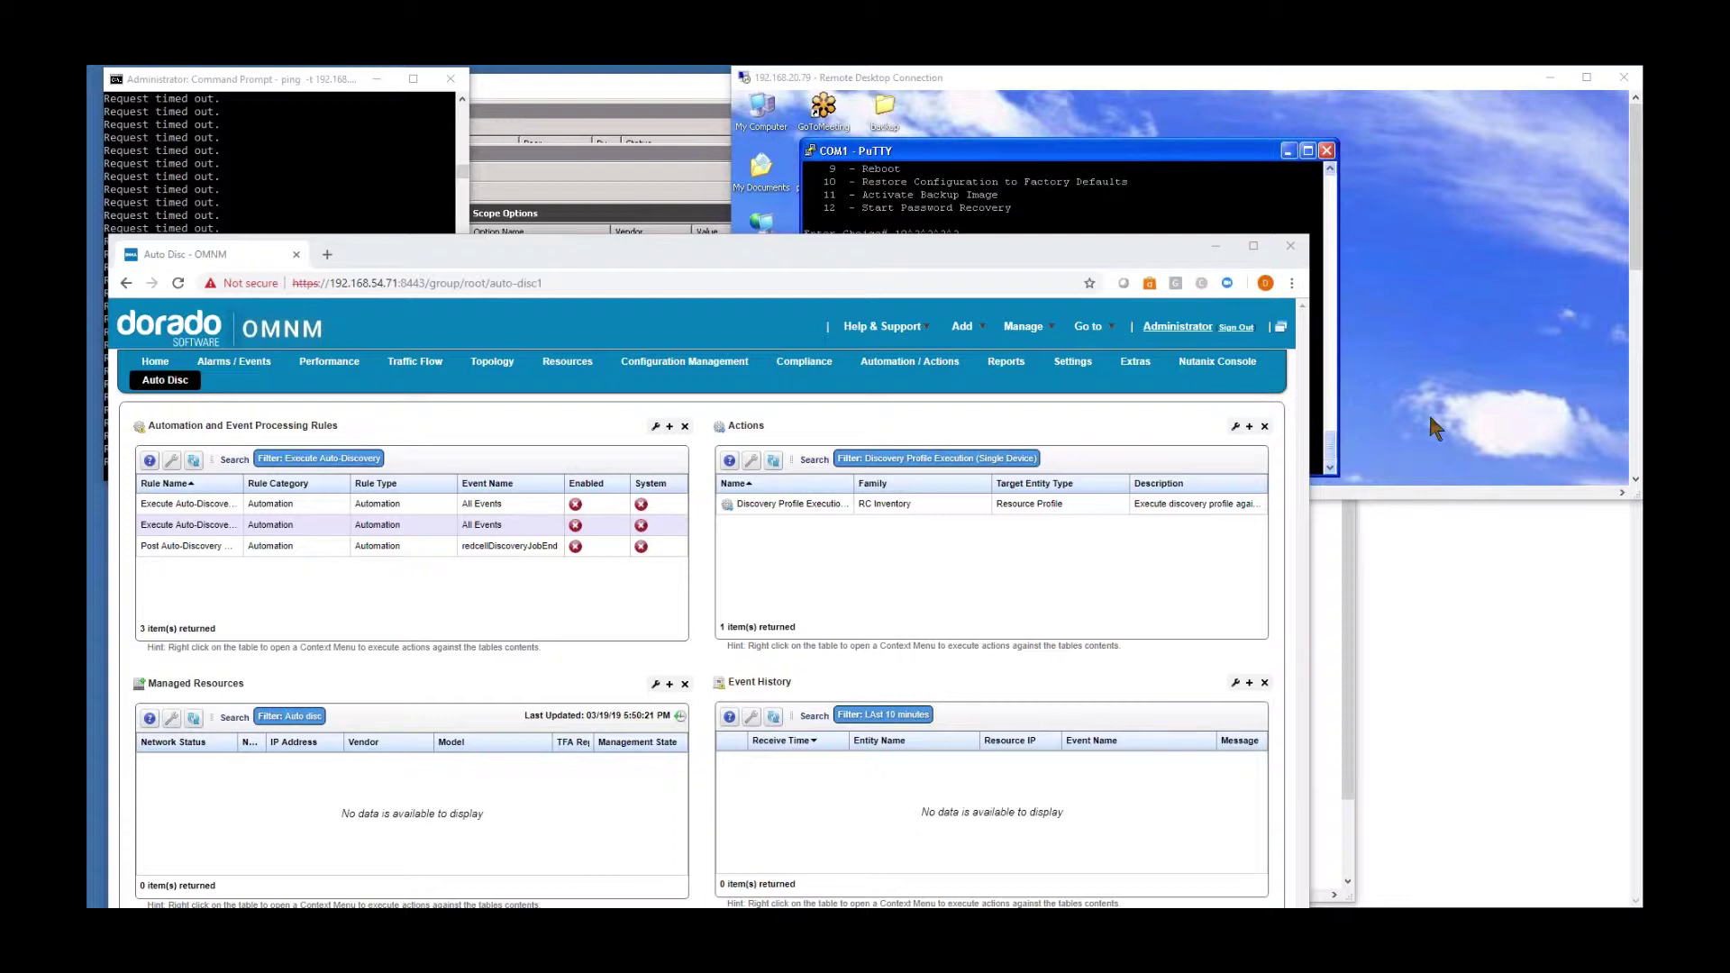
# Edit the first auto-discovery trap rule, enable it, and highlight its Source IP filter 192.168.54.249
pyautogui.click(223, 505)
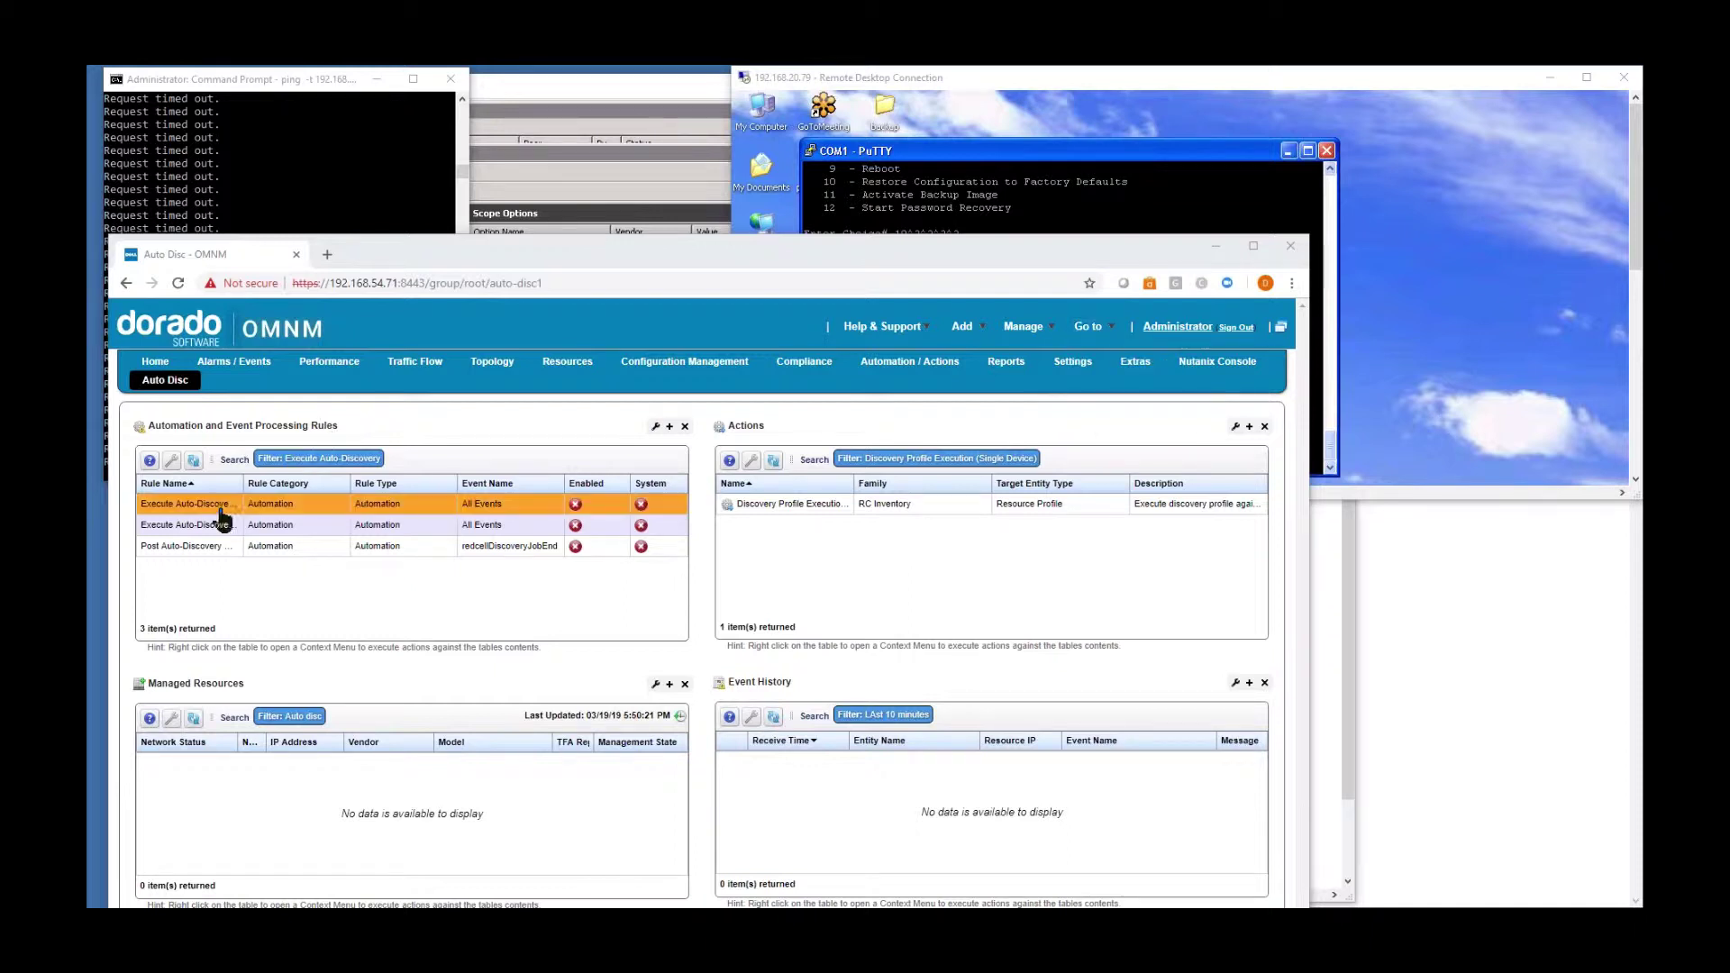
pyautogui.rightClick(221, 510)
pyautogui.click(222, 509)
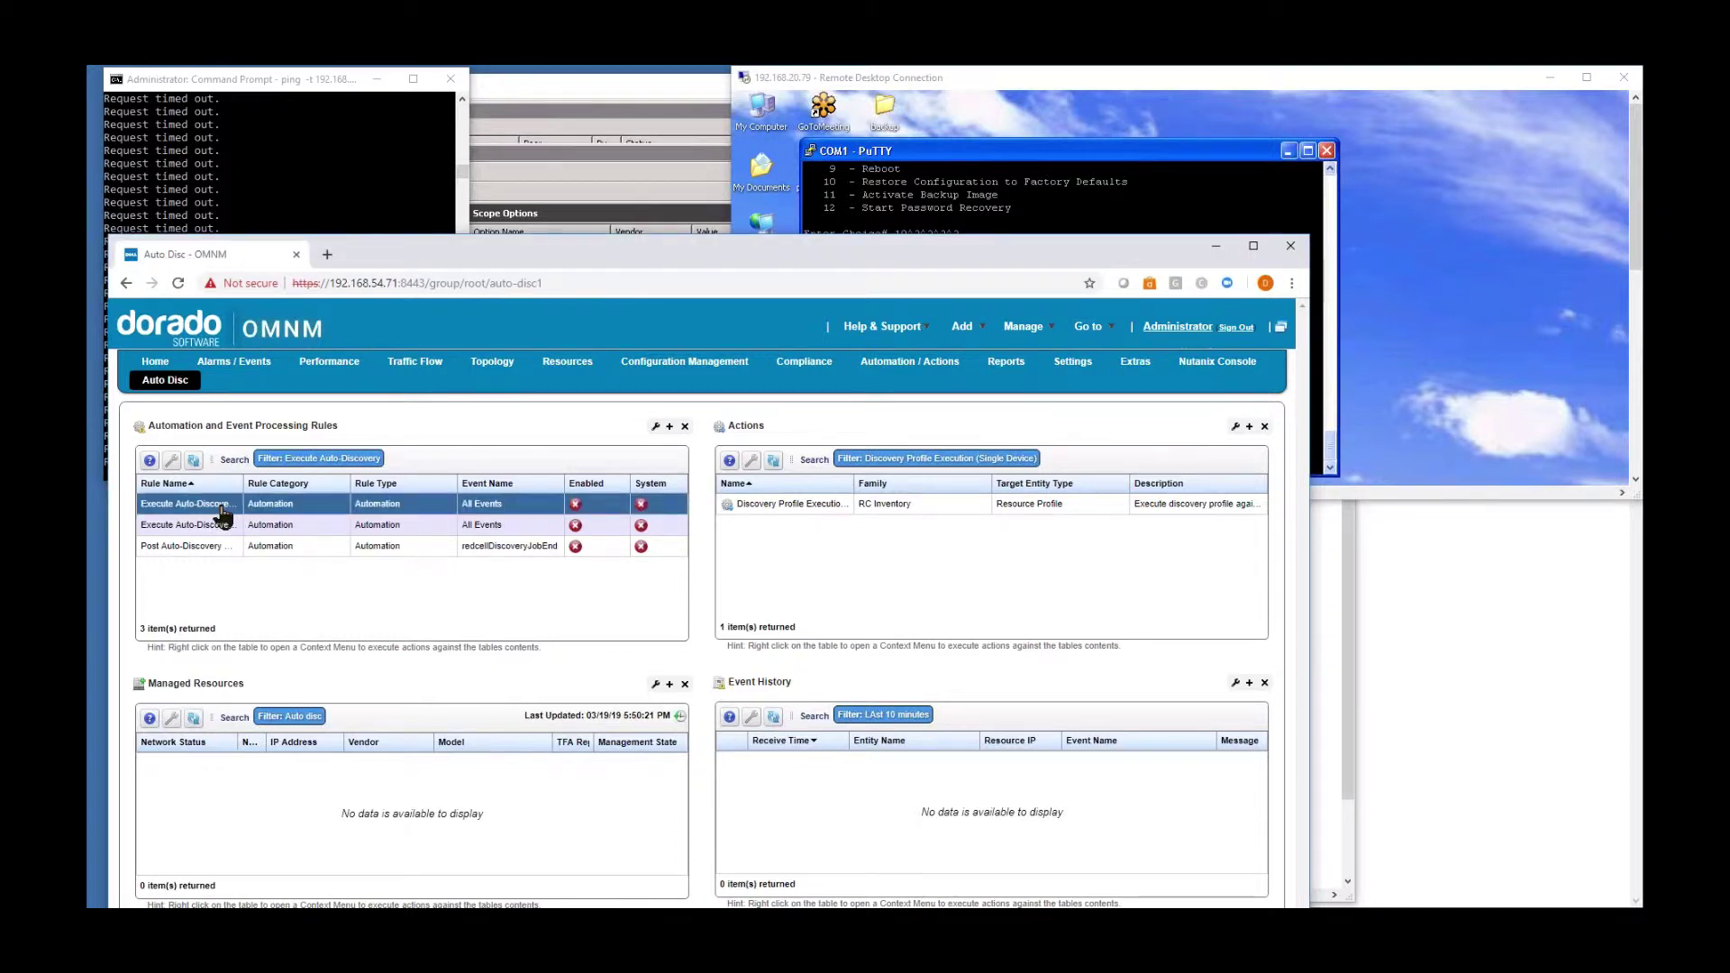
pyautogui.rightClick(224, 507)
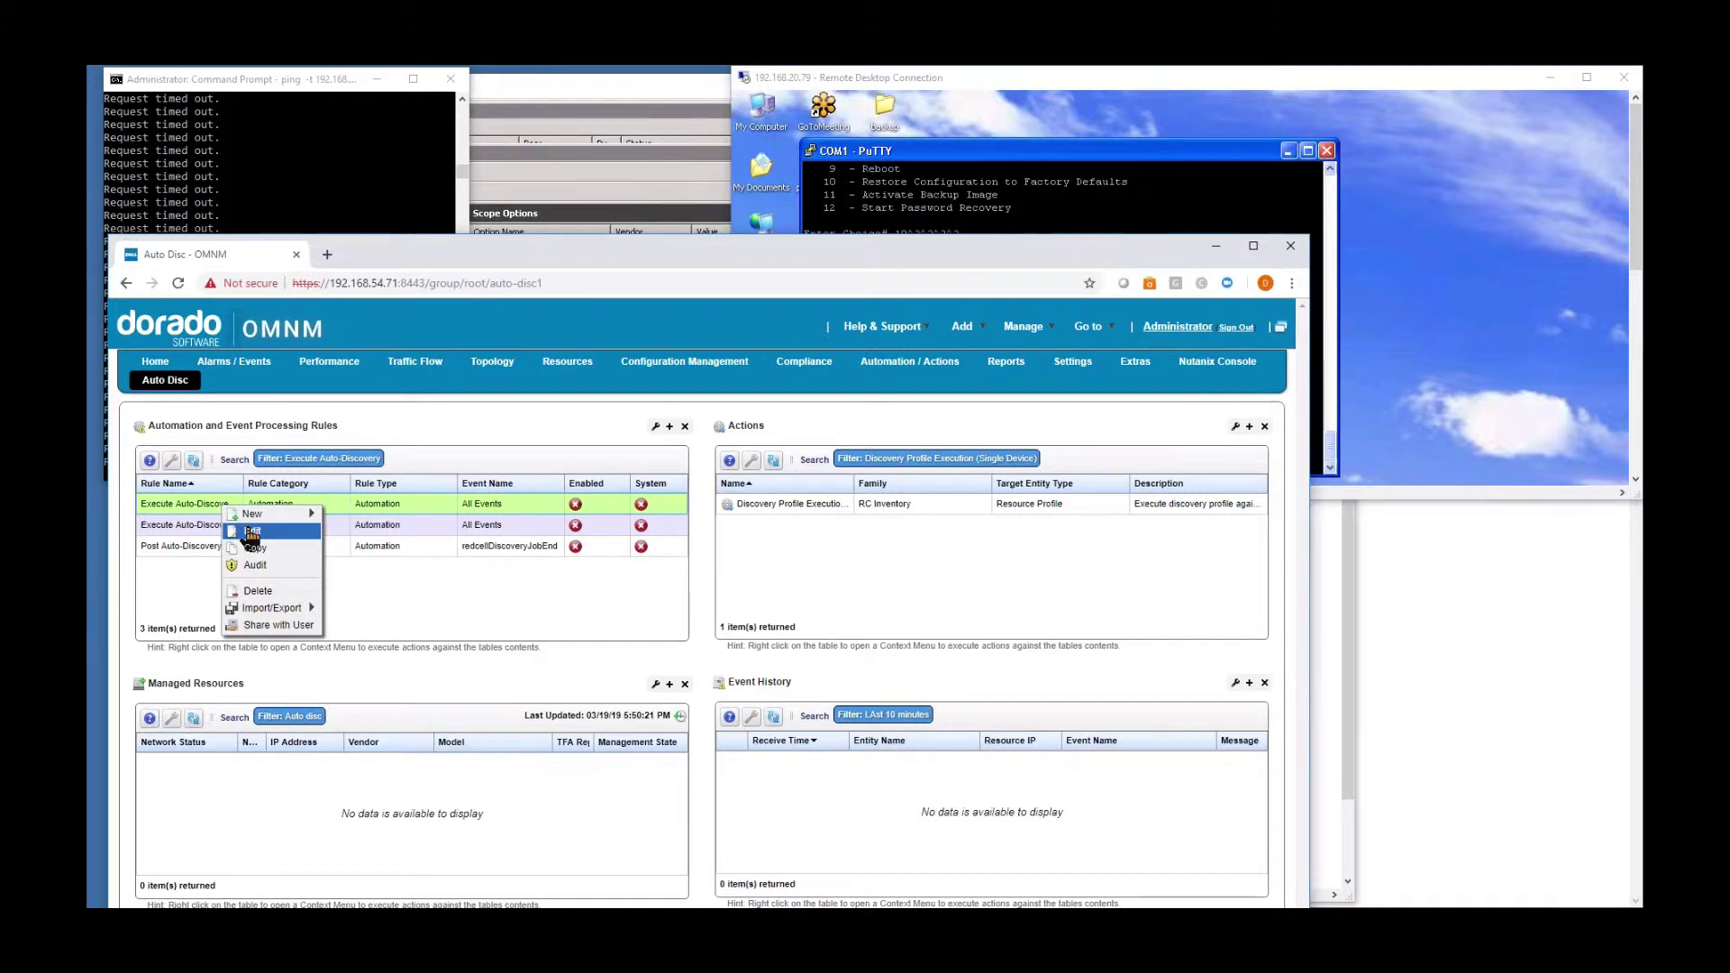
pyautogui.click(253, 533)
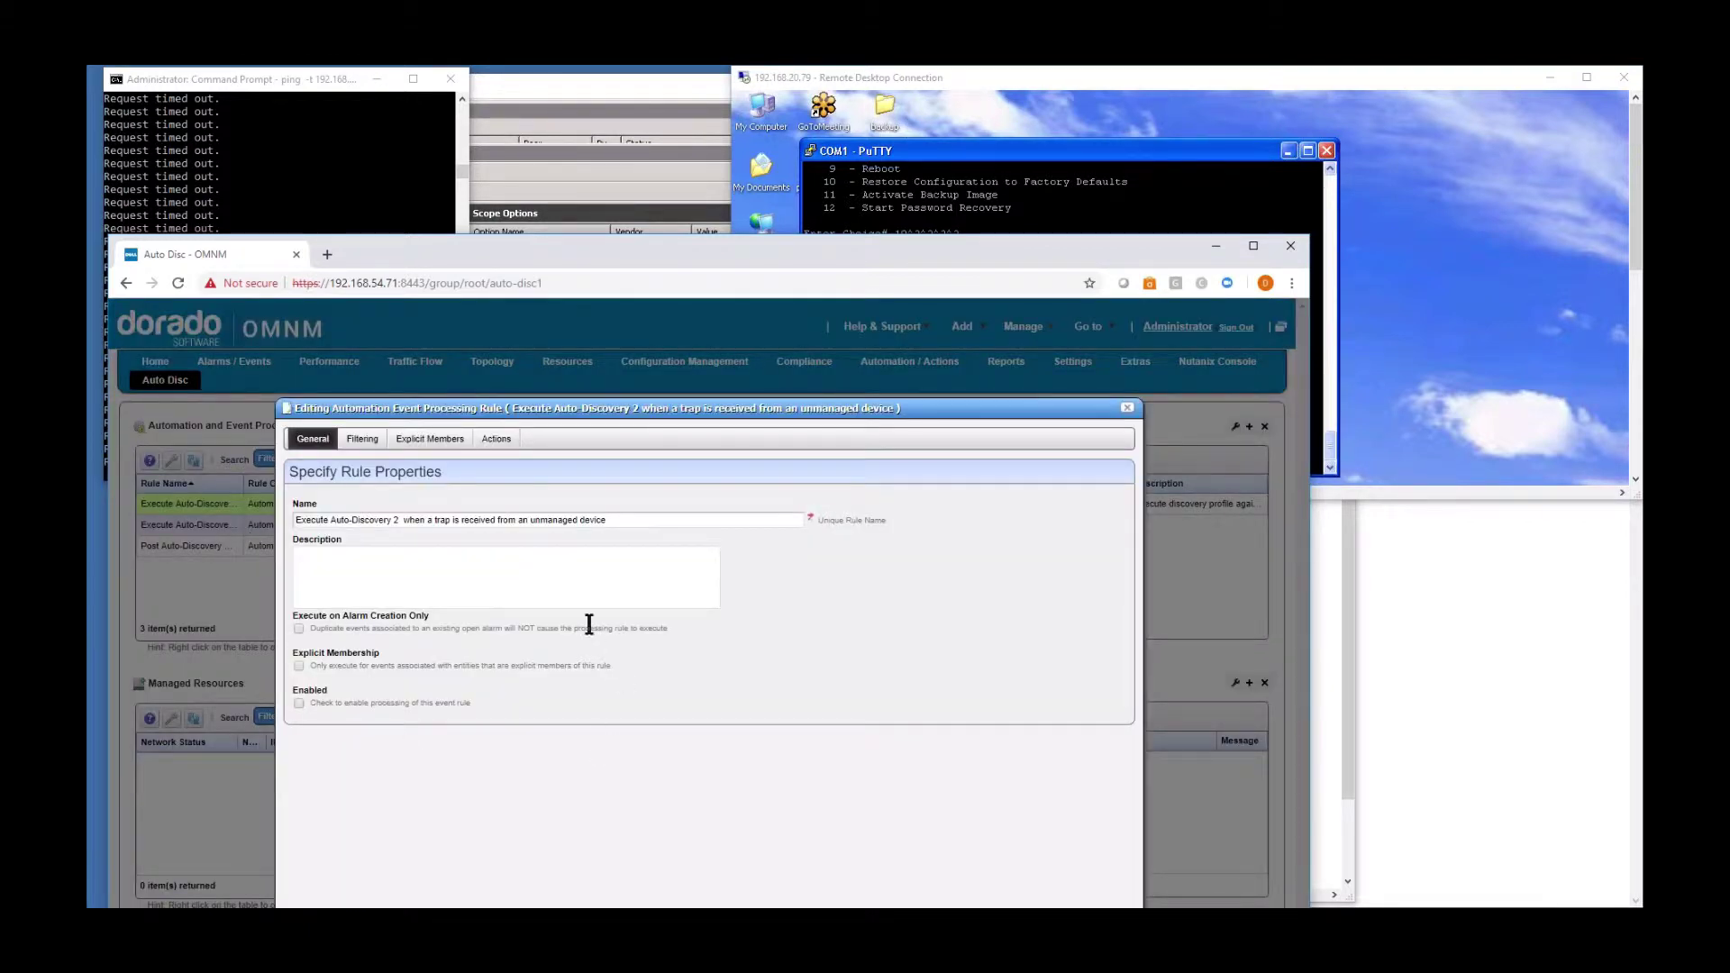
pyautogui.click(299, 702)
pyautogui.click(360, 441)
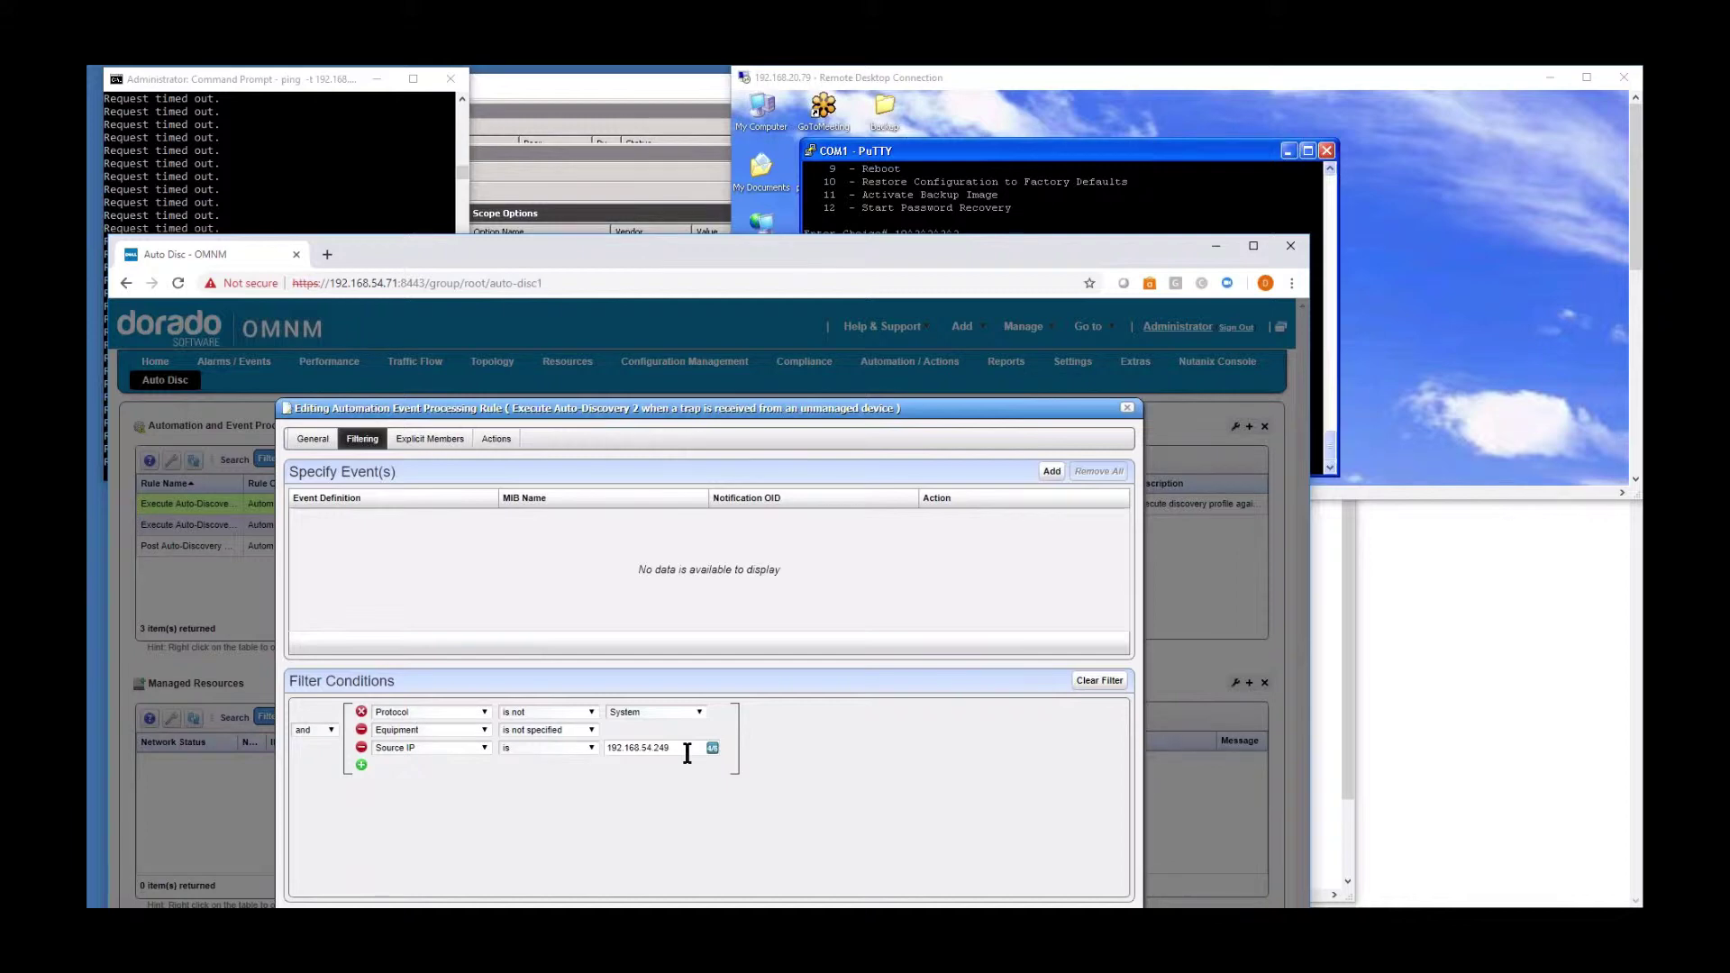
pyautogui.moveTo(687, 751); pyautogui.dragTo(605, 751)
# Review the rule's actions, including the Add Action choices and the Discovery Profile Execution (Single Device) settings
pyautogui.click(496, 440)
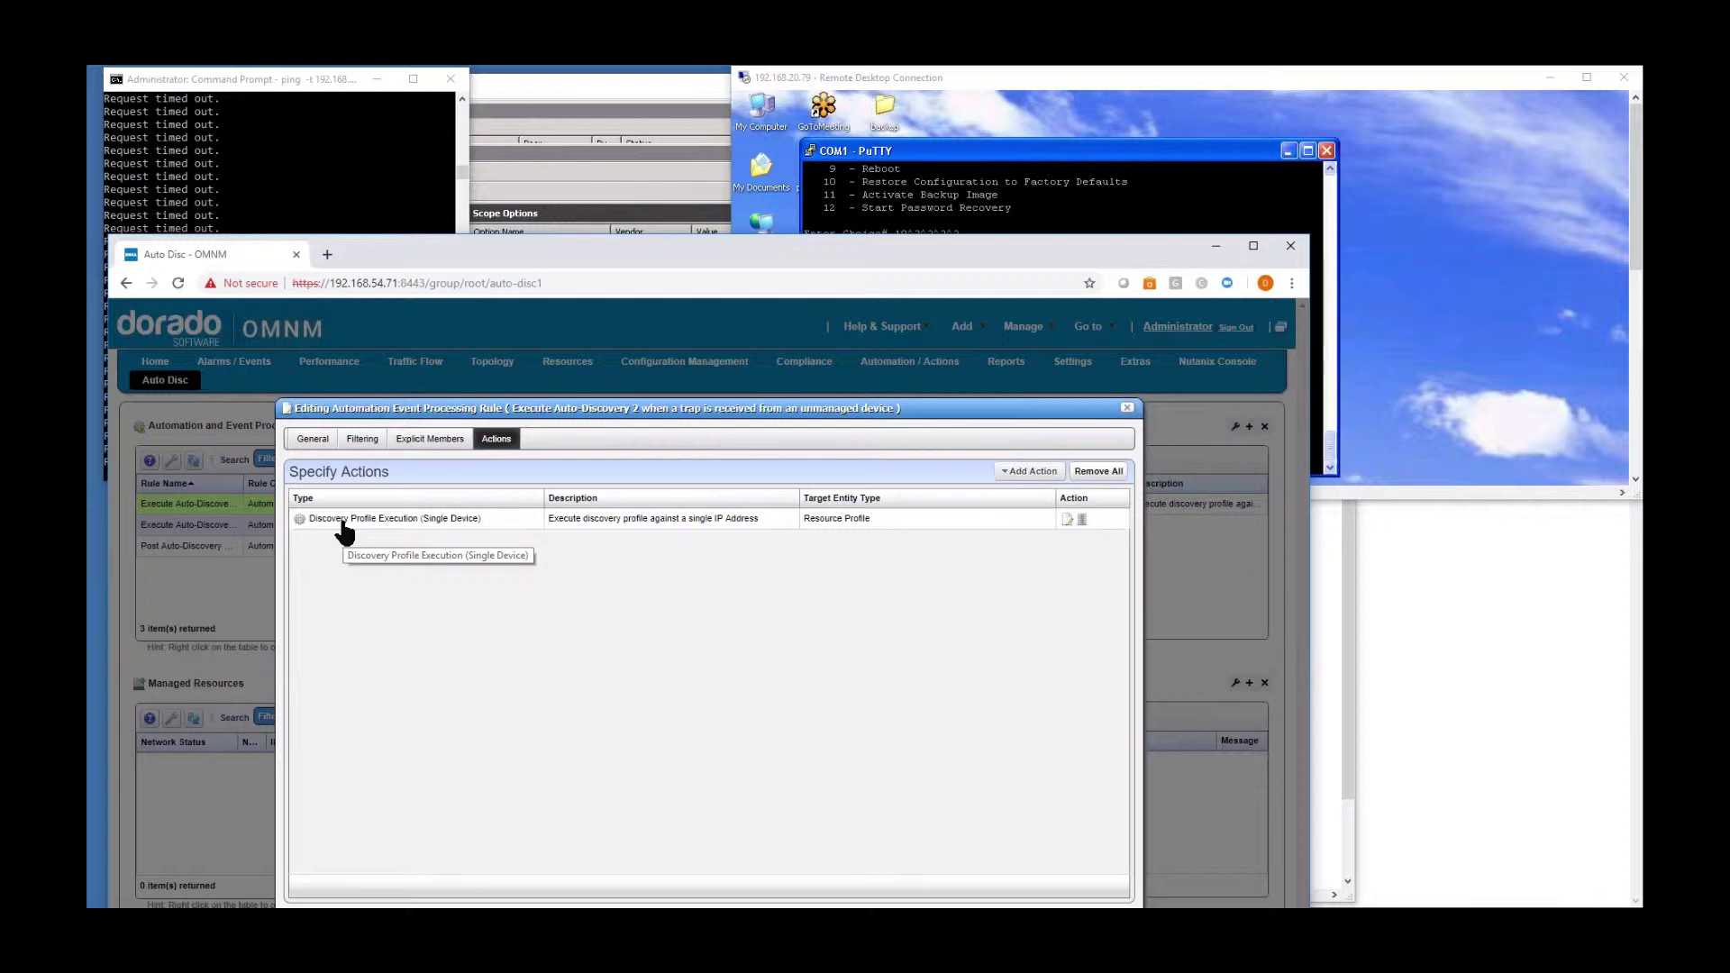
pyautogui.click(1011, 476)
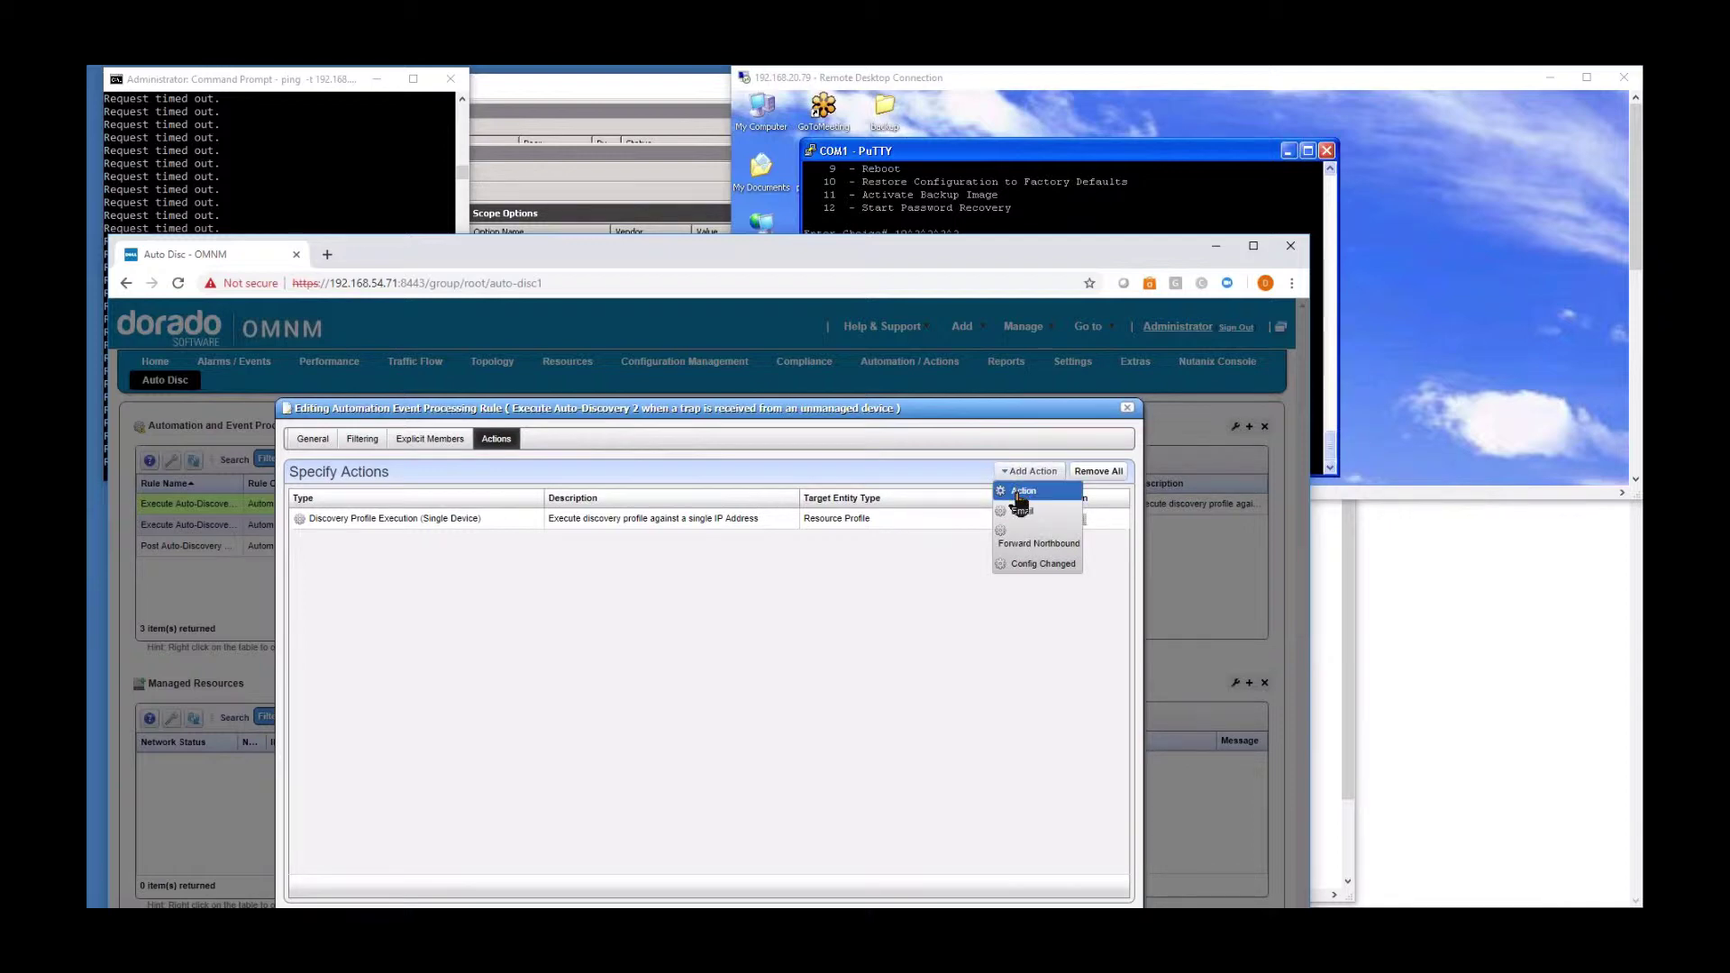
pyautogui.click(830, 567)
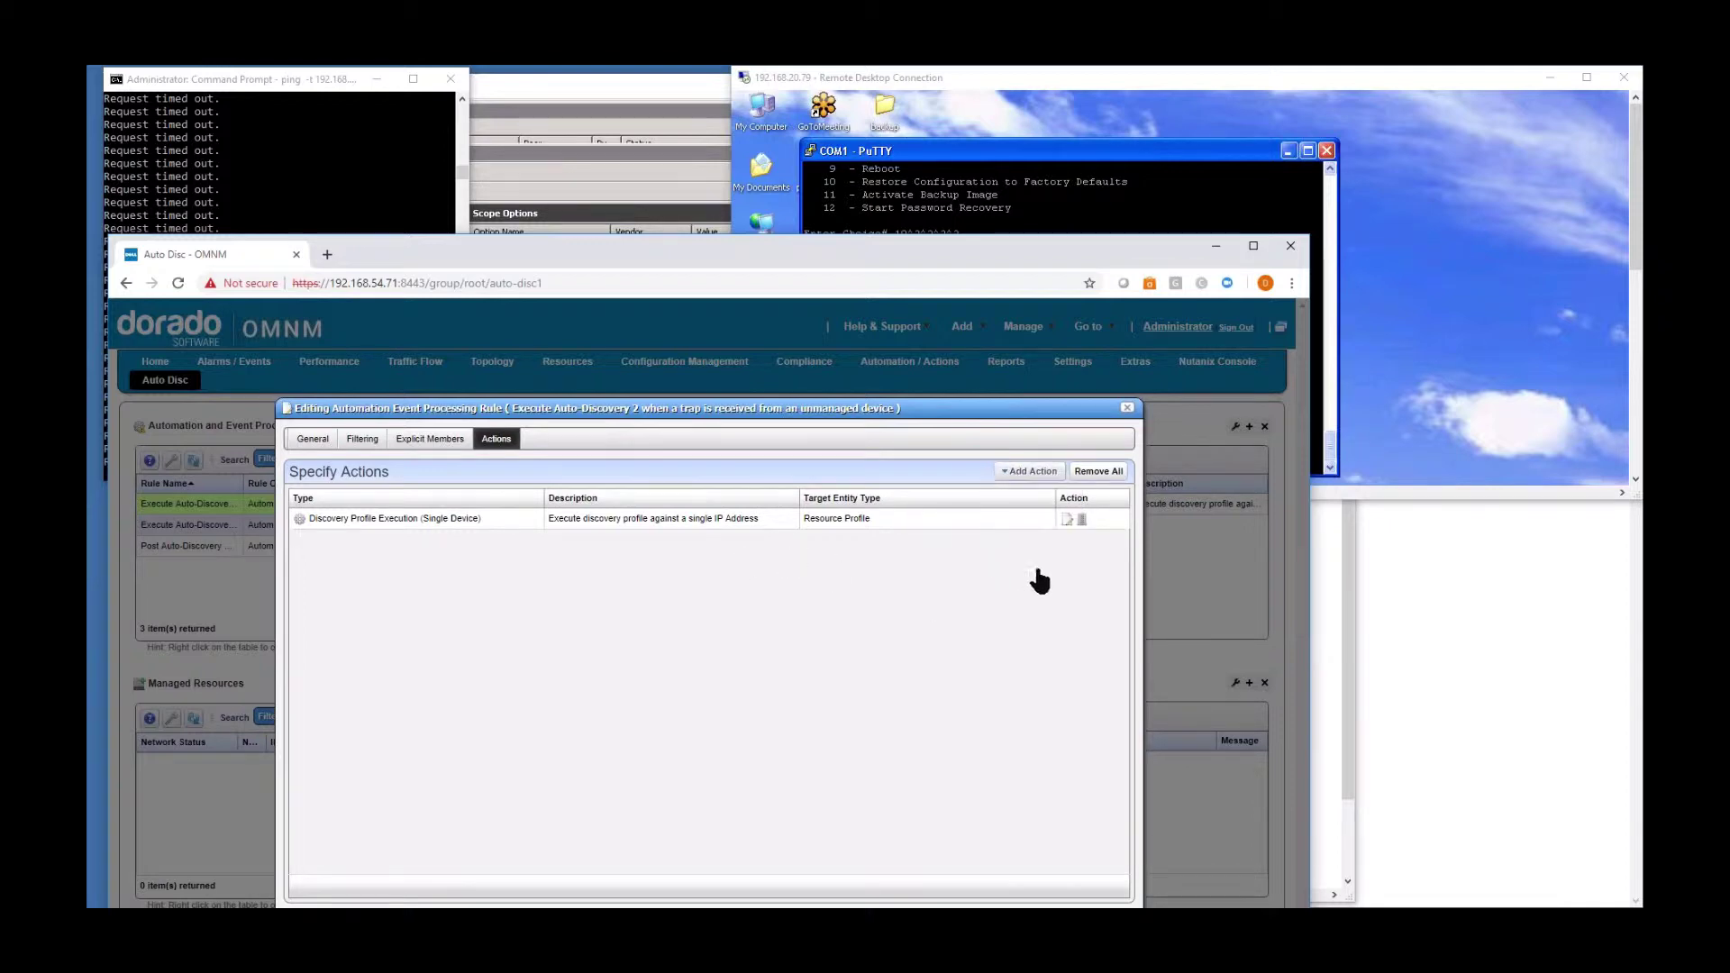
pyautogui.click(1066, 520)
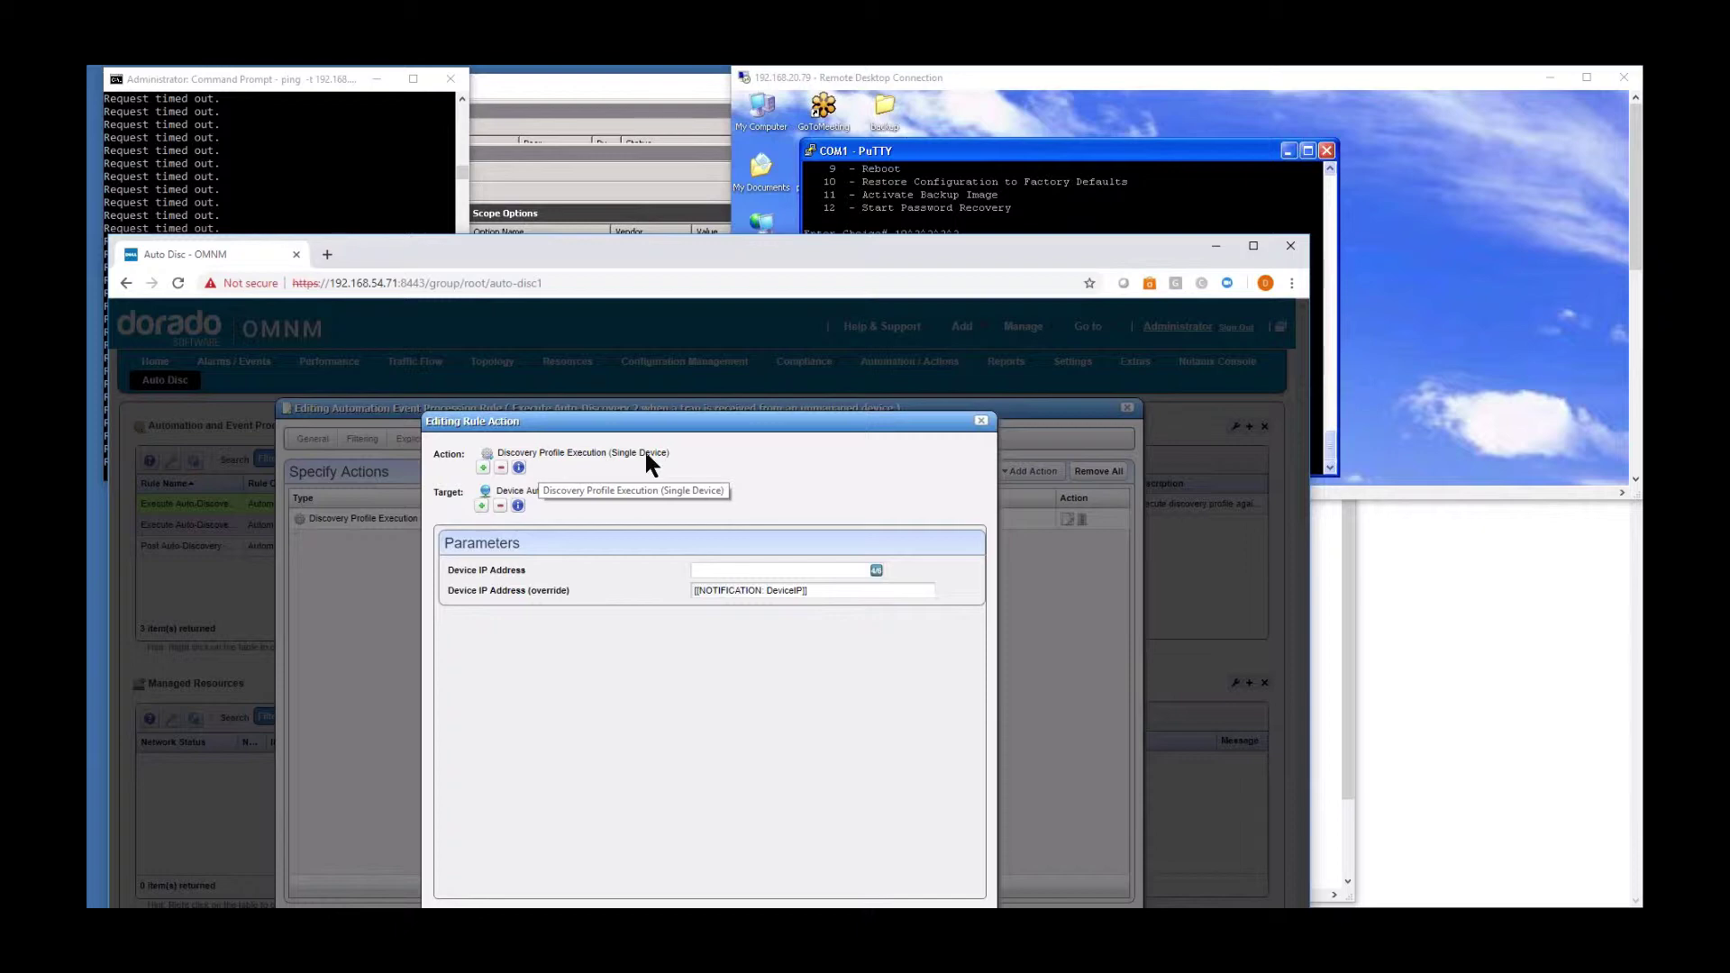
pyautogui.moveTo(544, 489)
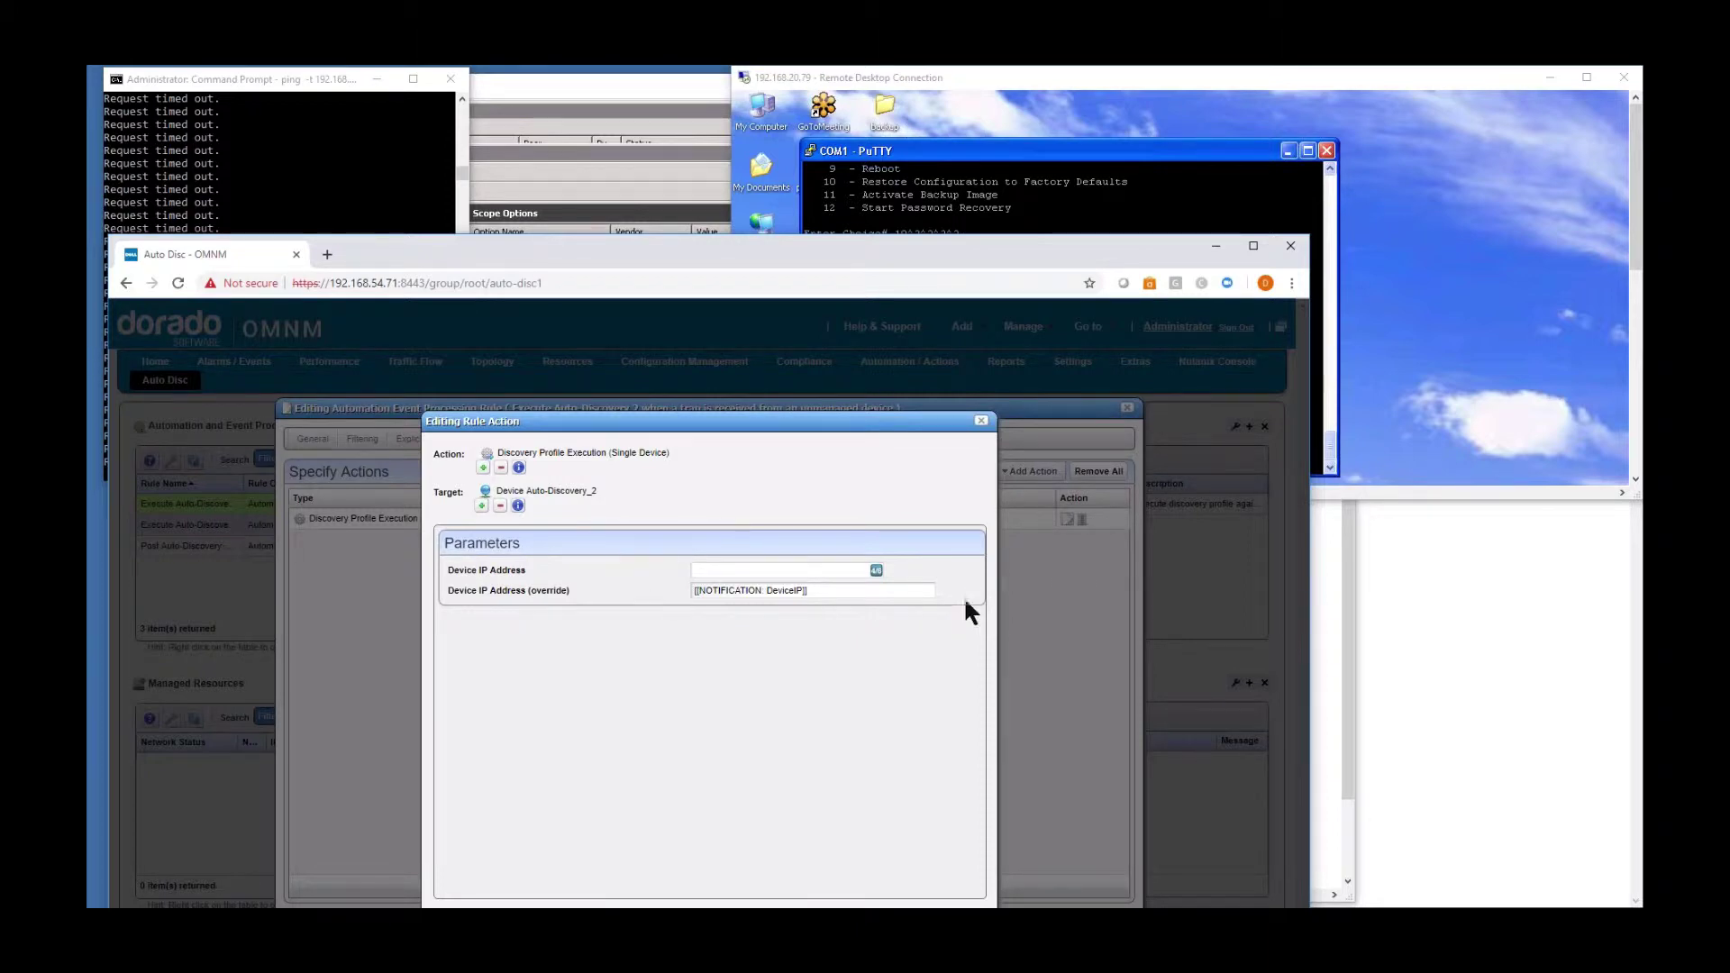
# Close the action and rule editors, reopen Execute Auto-Discovery 2, and save it enabled
pyautogui.click(981, 421)
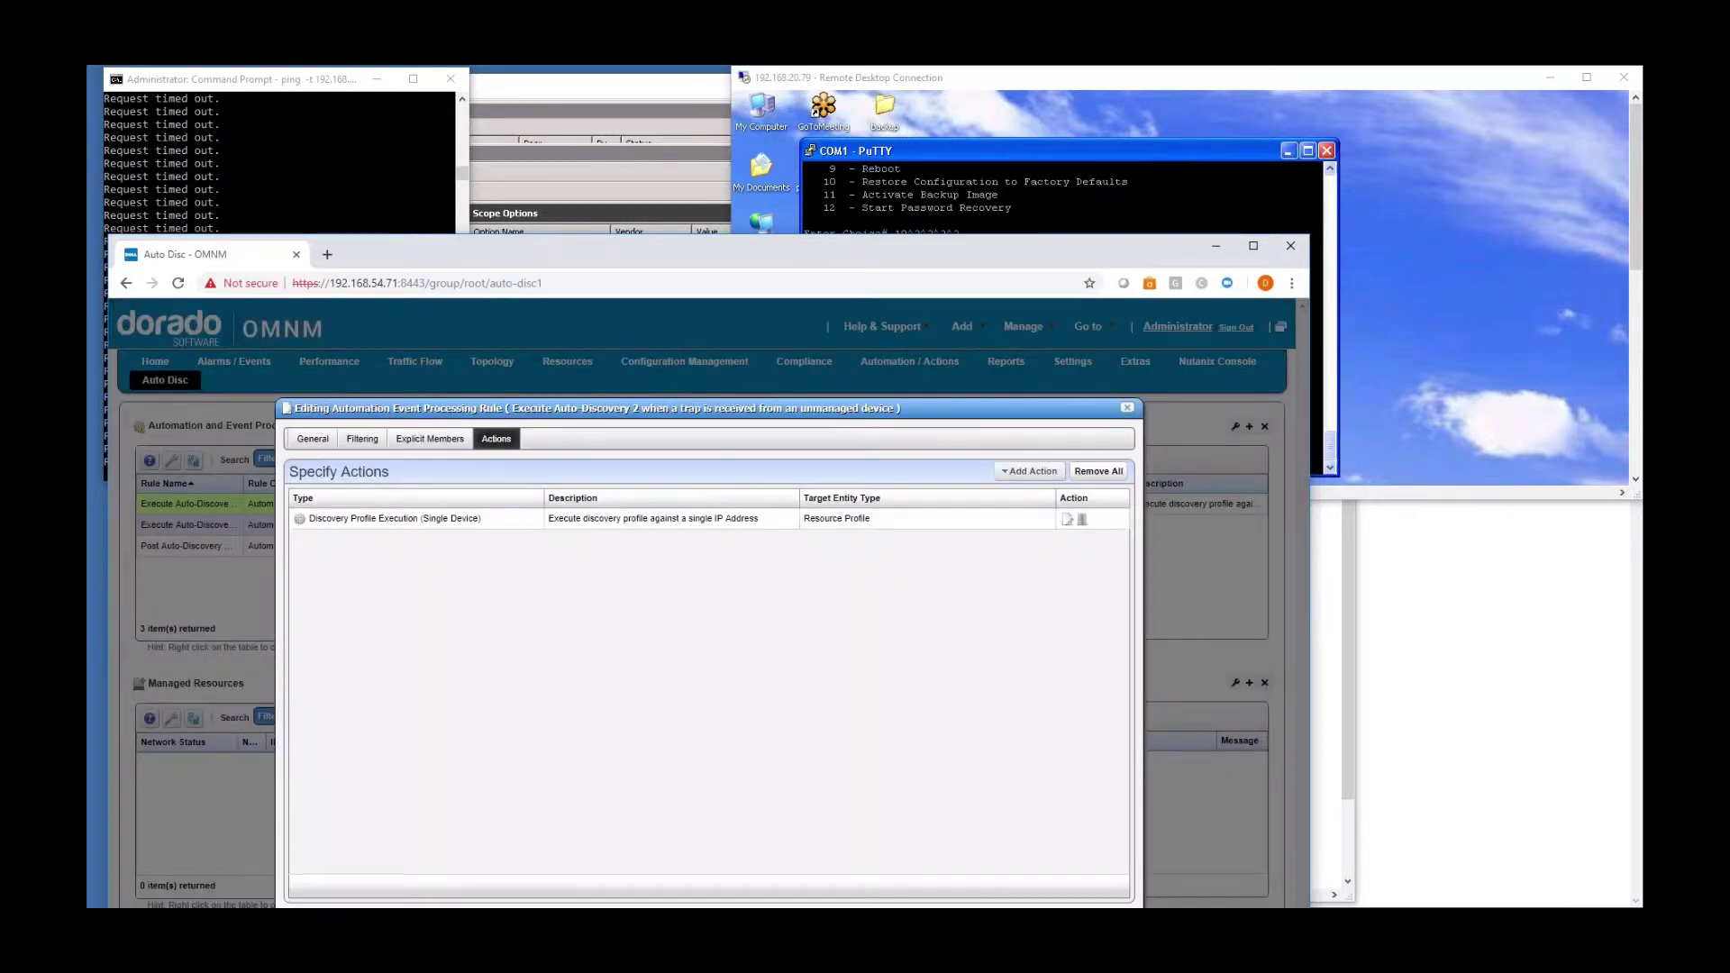
pyautogui.click(1126, 410)
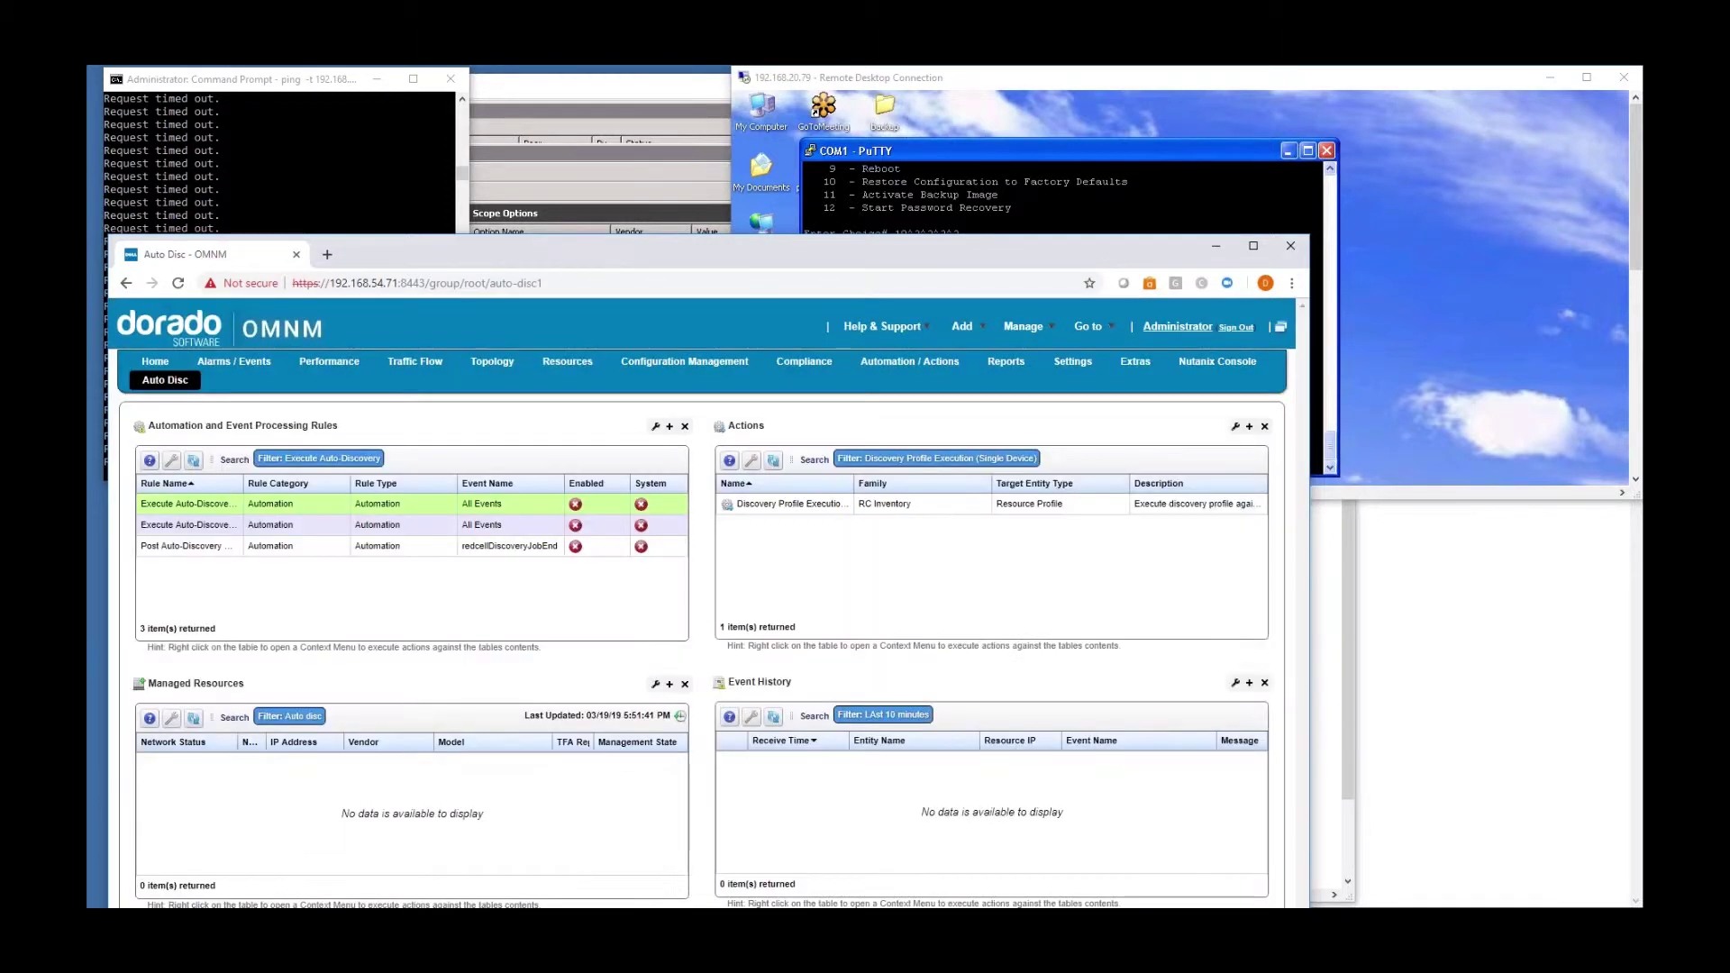
pyautogui.rightClick(322, 506)
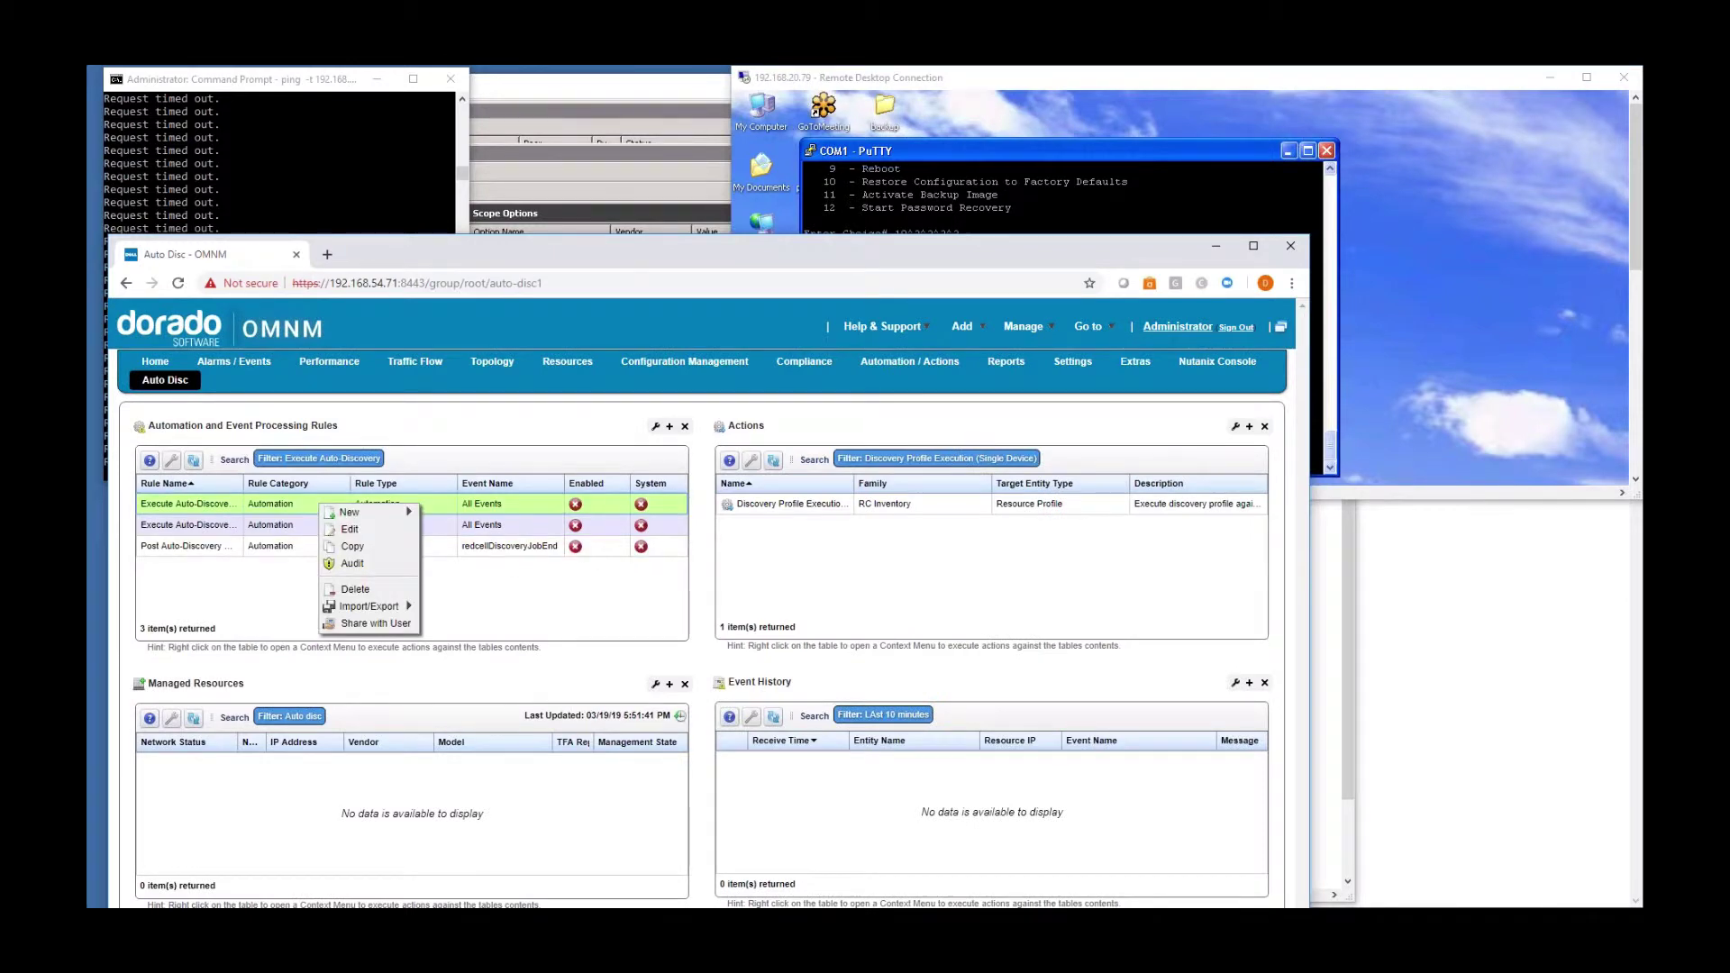
pyautogui.click(349, 548)
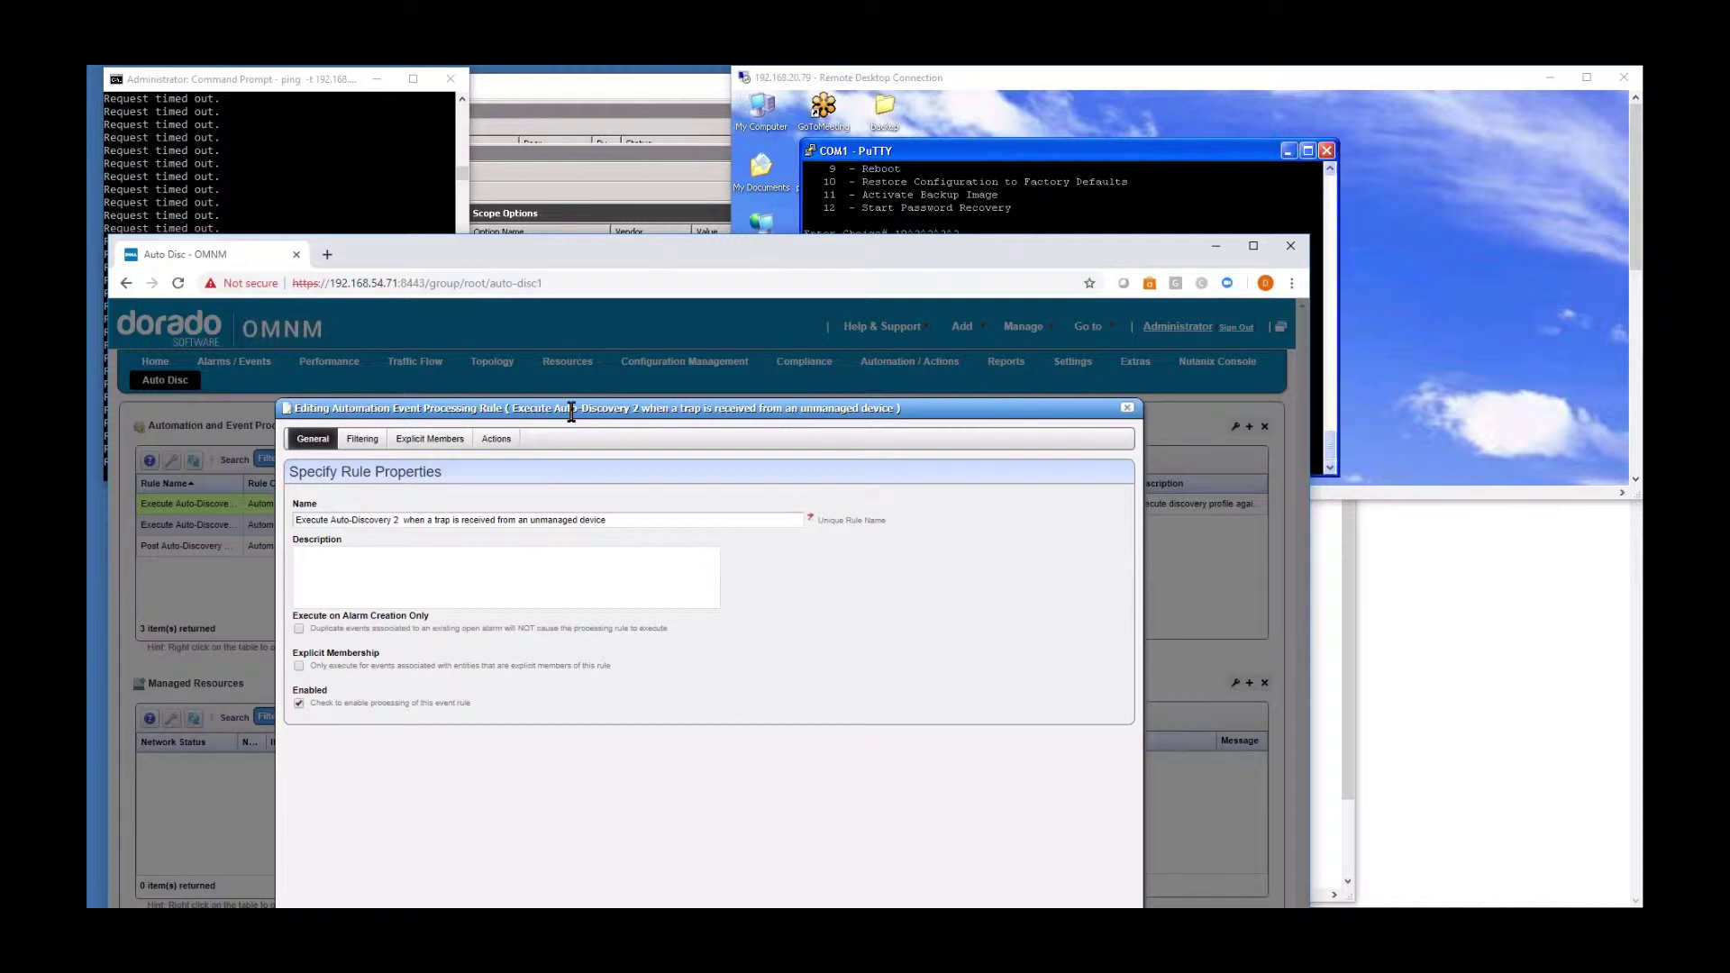
pyautogui.click(417, 848)
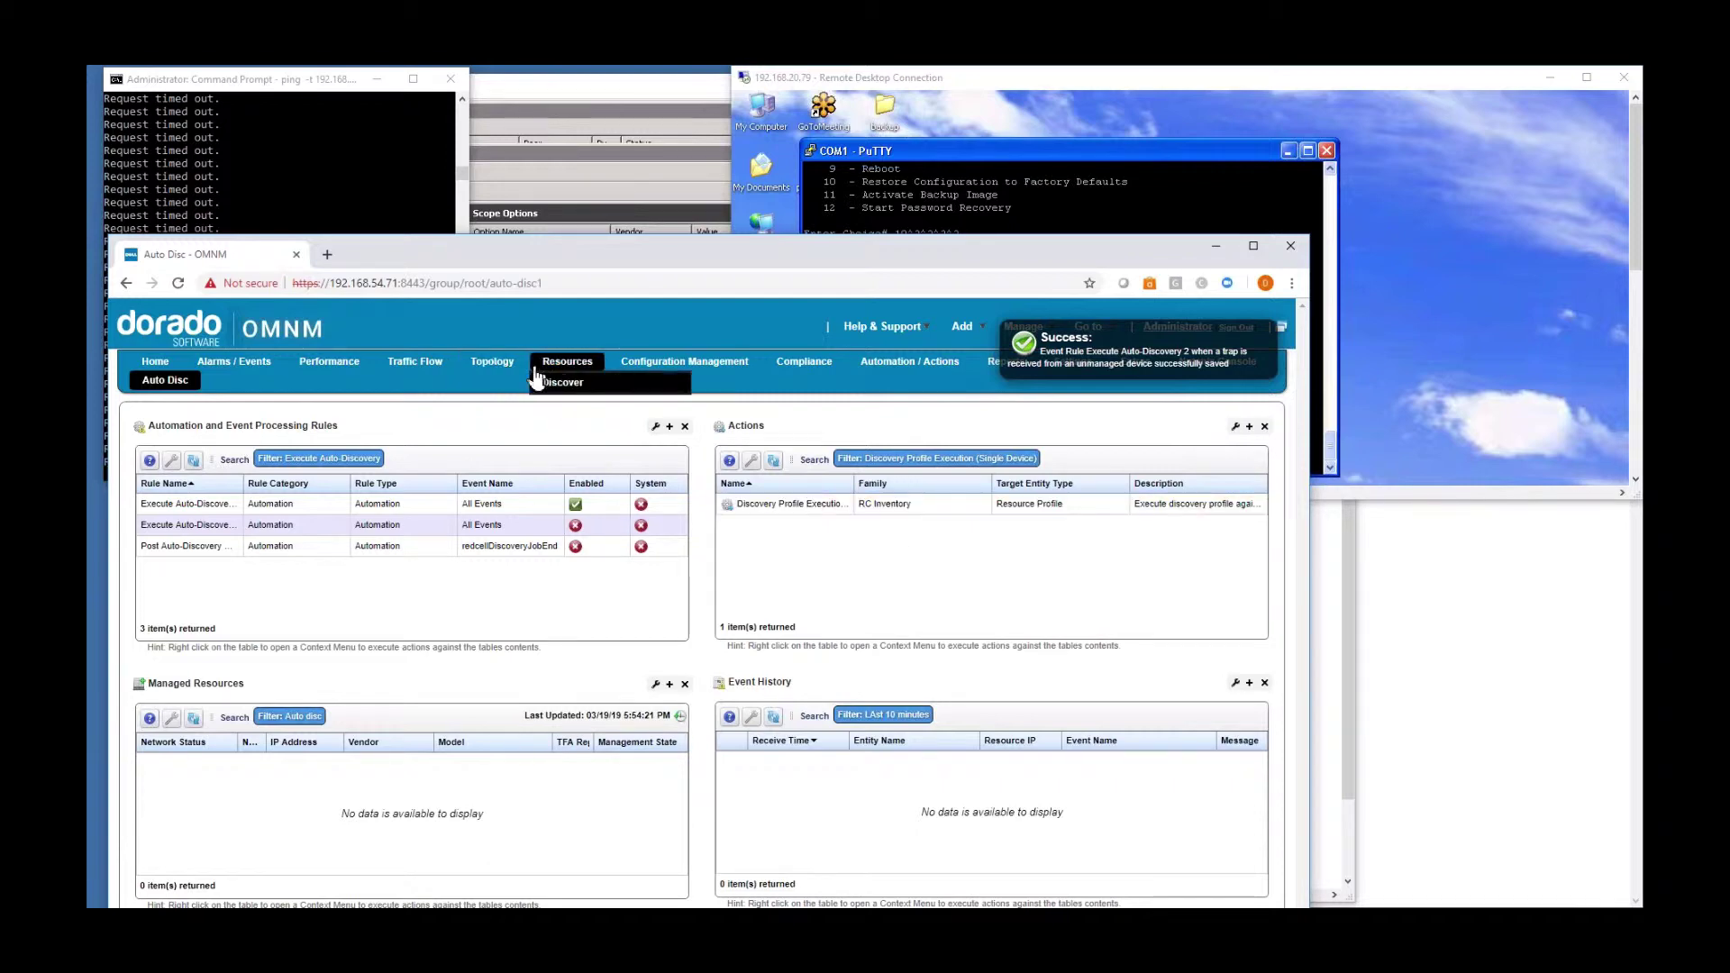
# Search discovery profiles for 'auto' and review Device Auto-Discovery_2's network settings without changing them
pyautogui.click(561, 387)
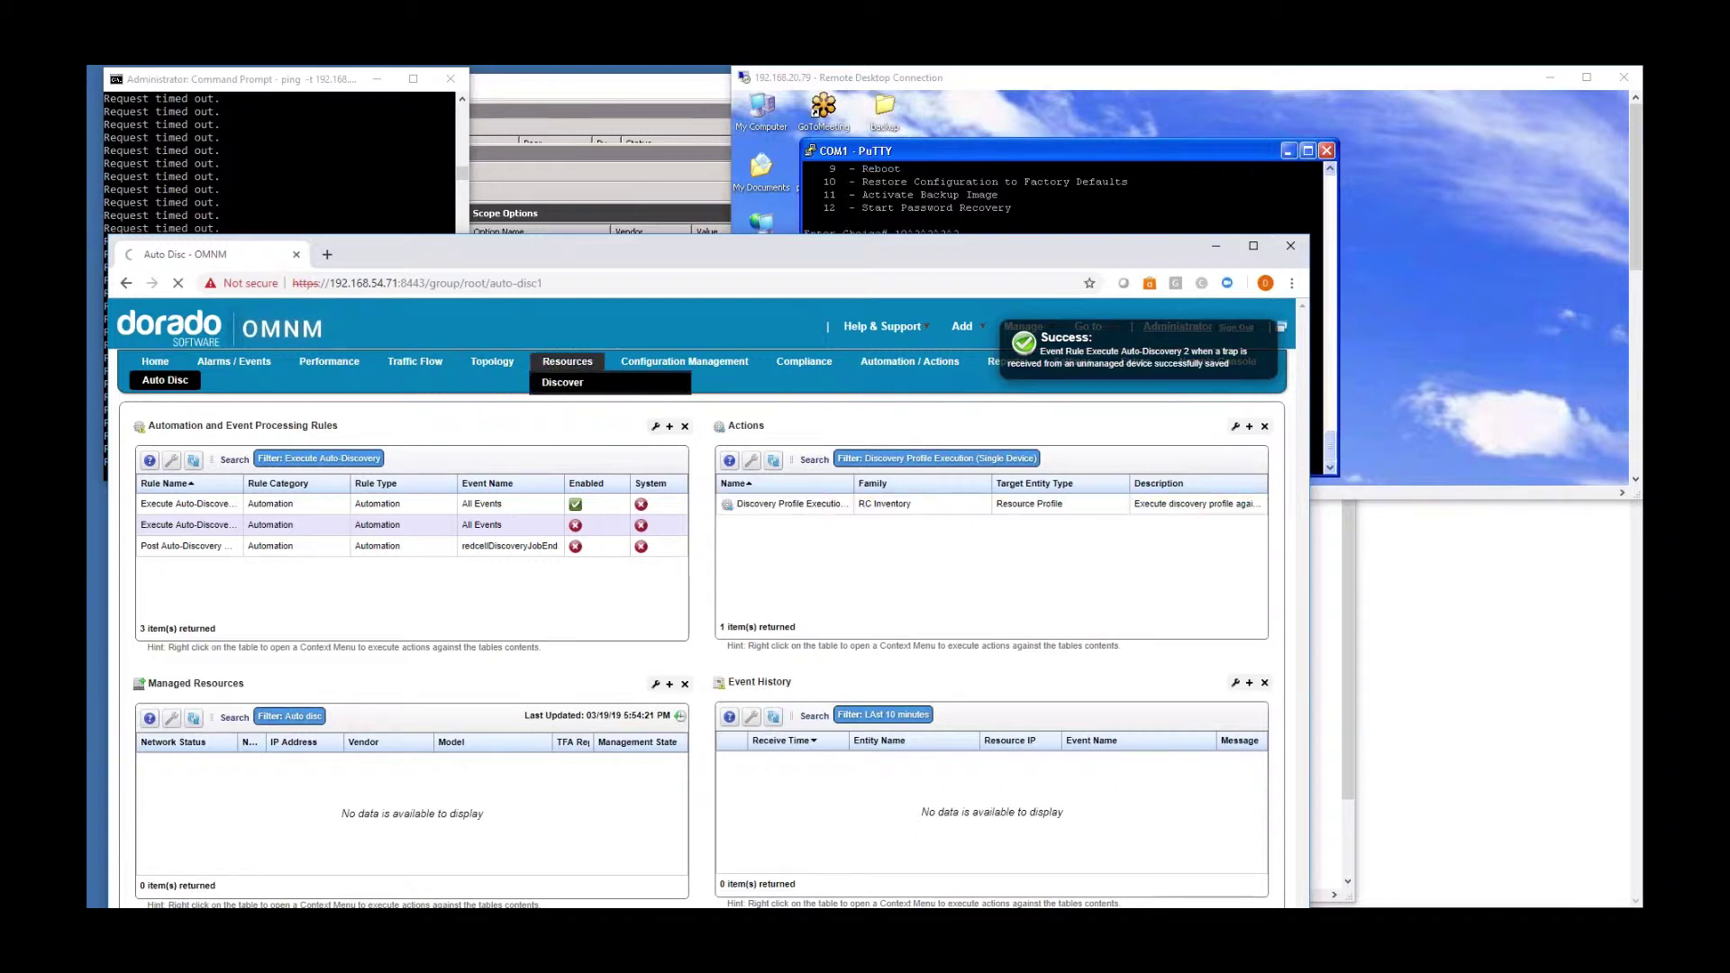
pyautogui.click(236, 462)
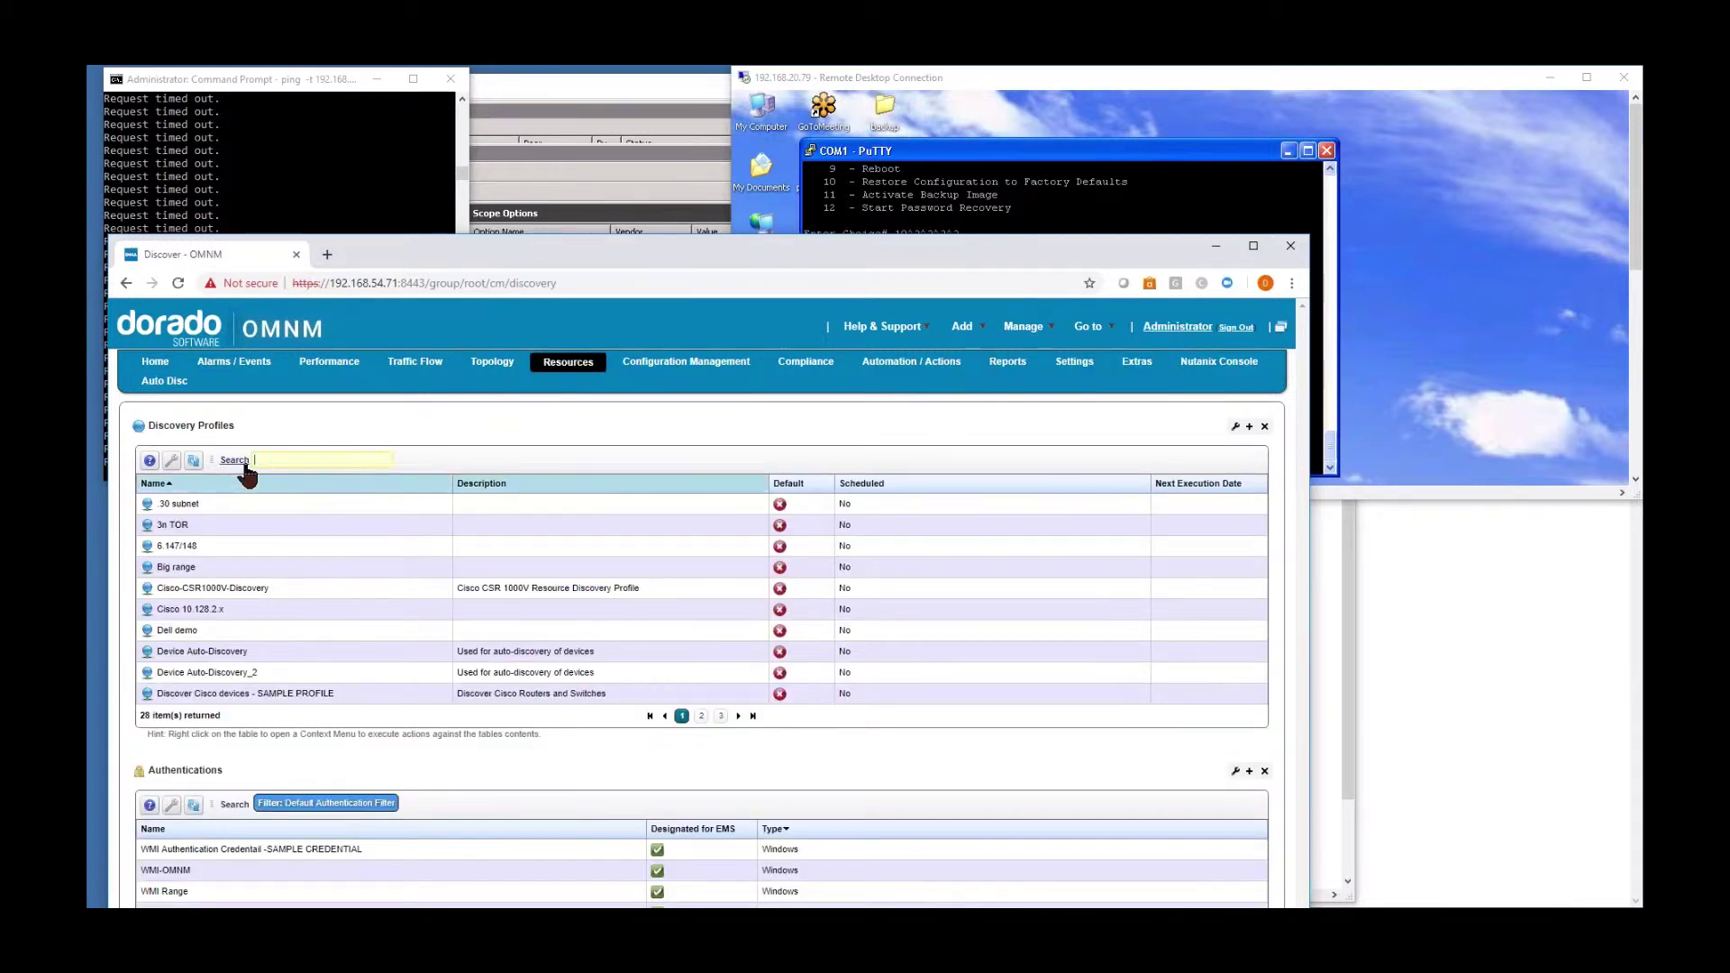
pyautogui.write('auto')
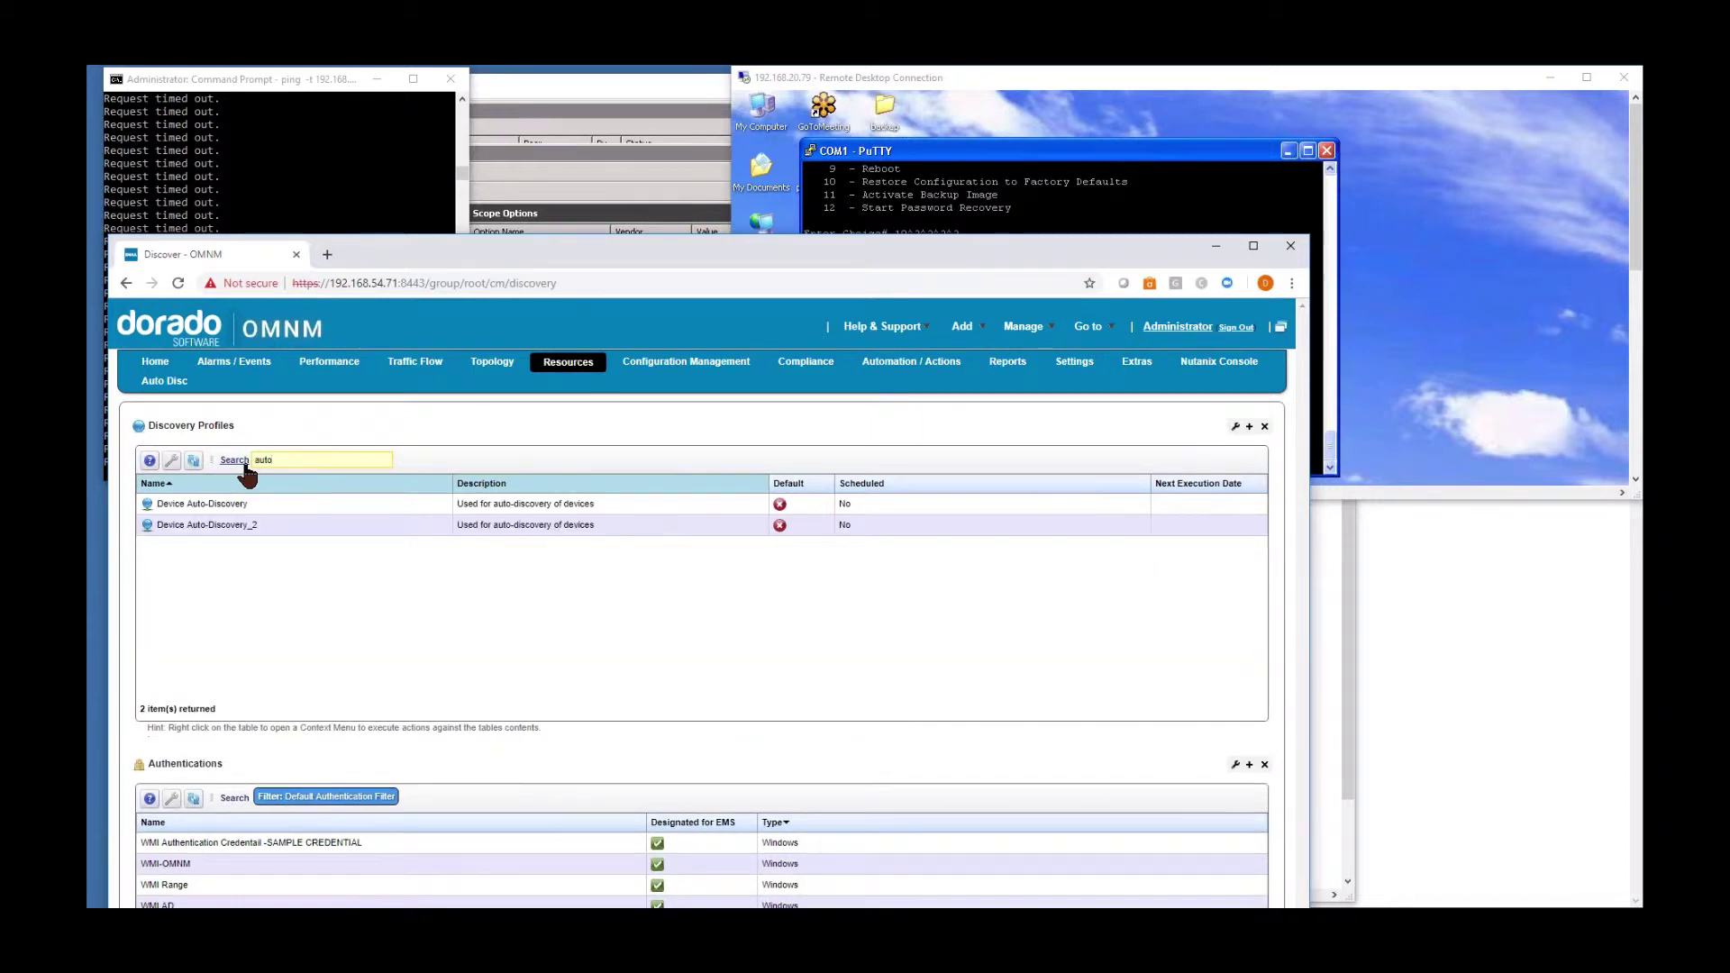
pyautogui.rightClick(373, 537)
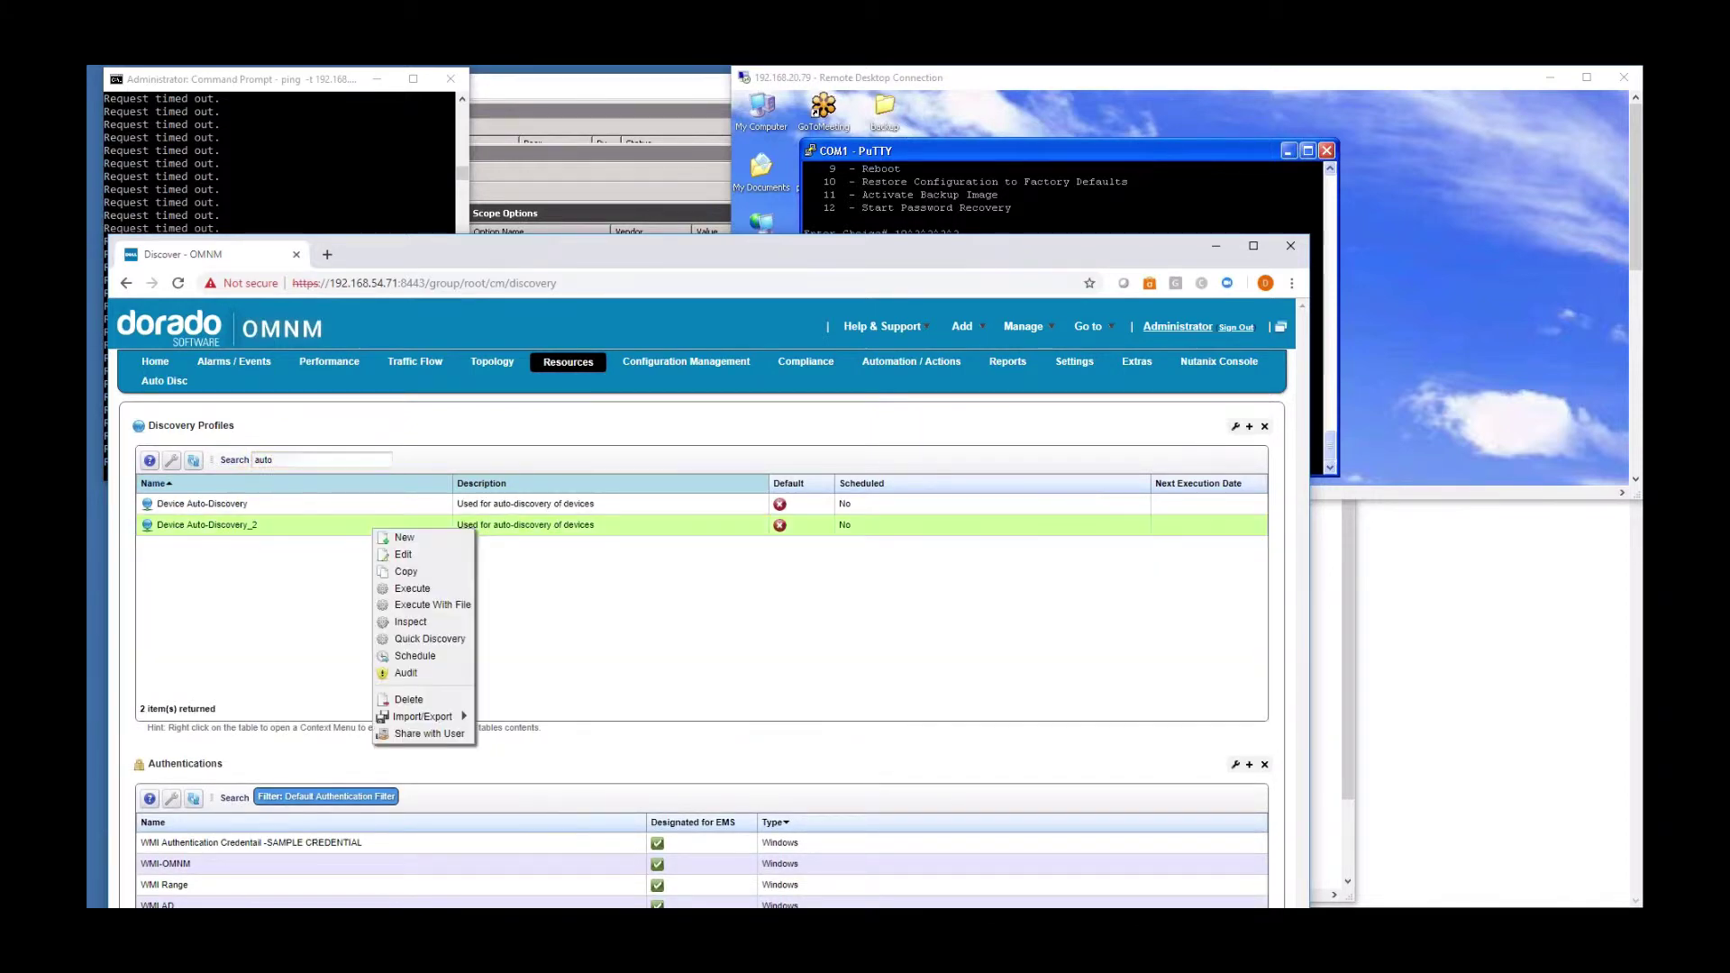
pyautogui.click(396, 553)
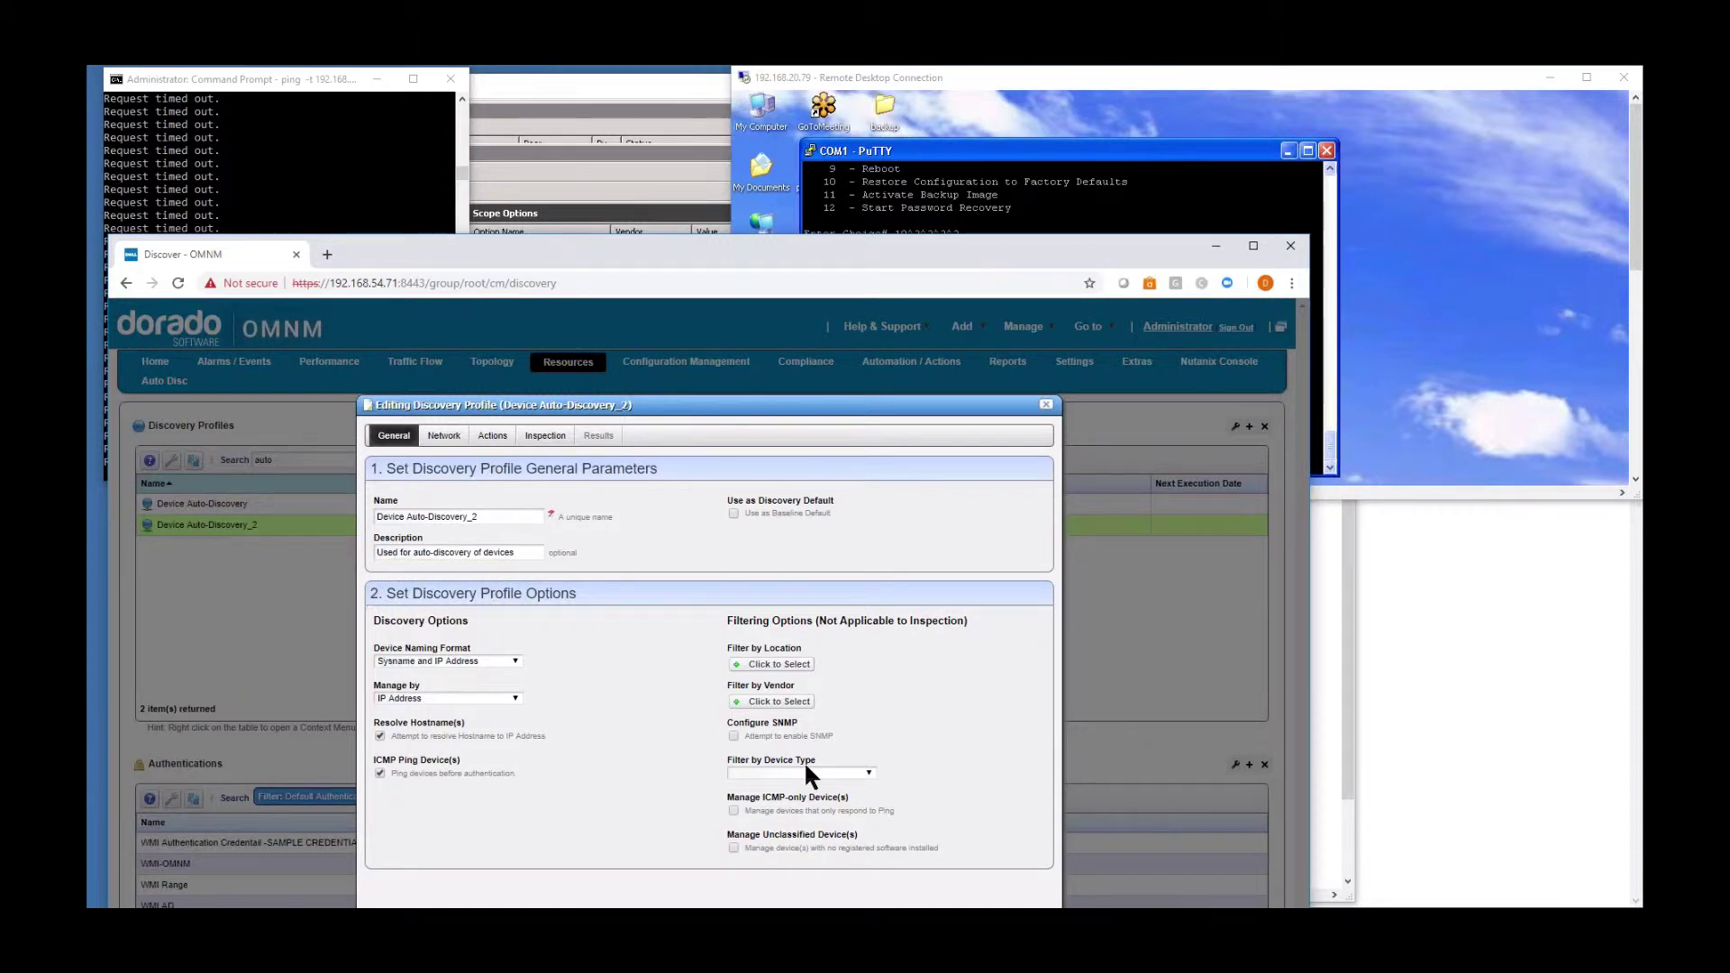
pyautogui.click(444, 437)
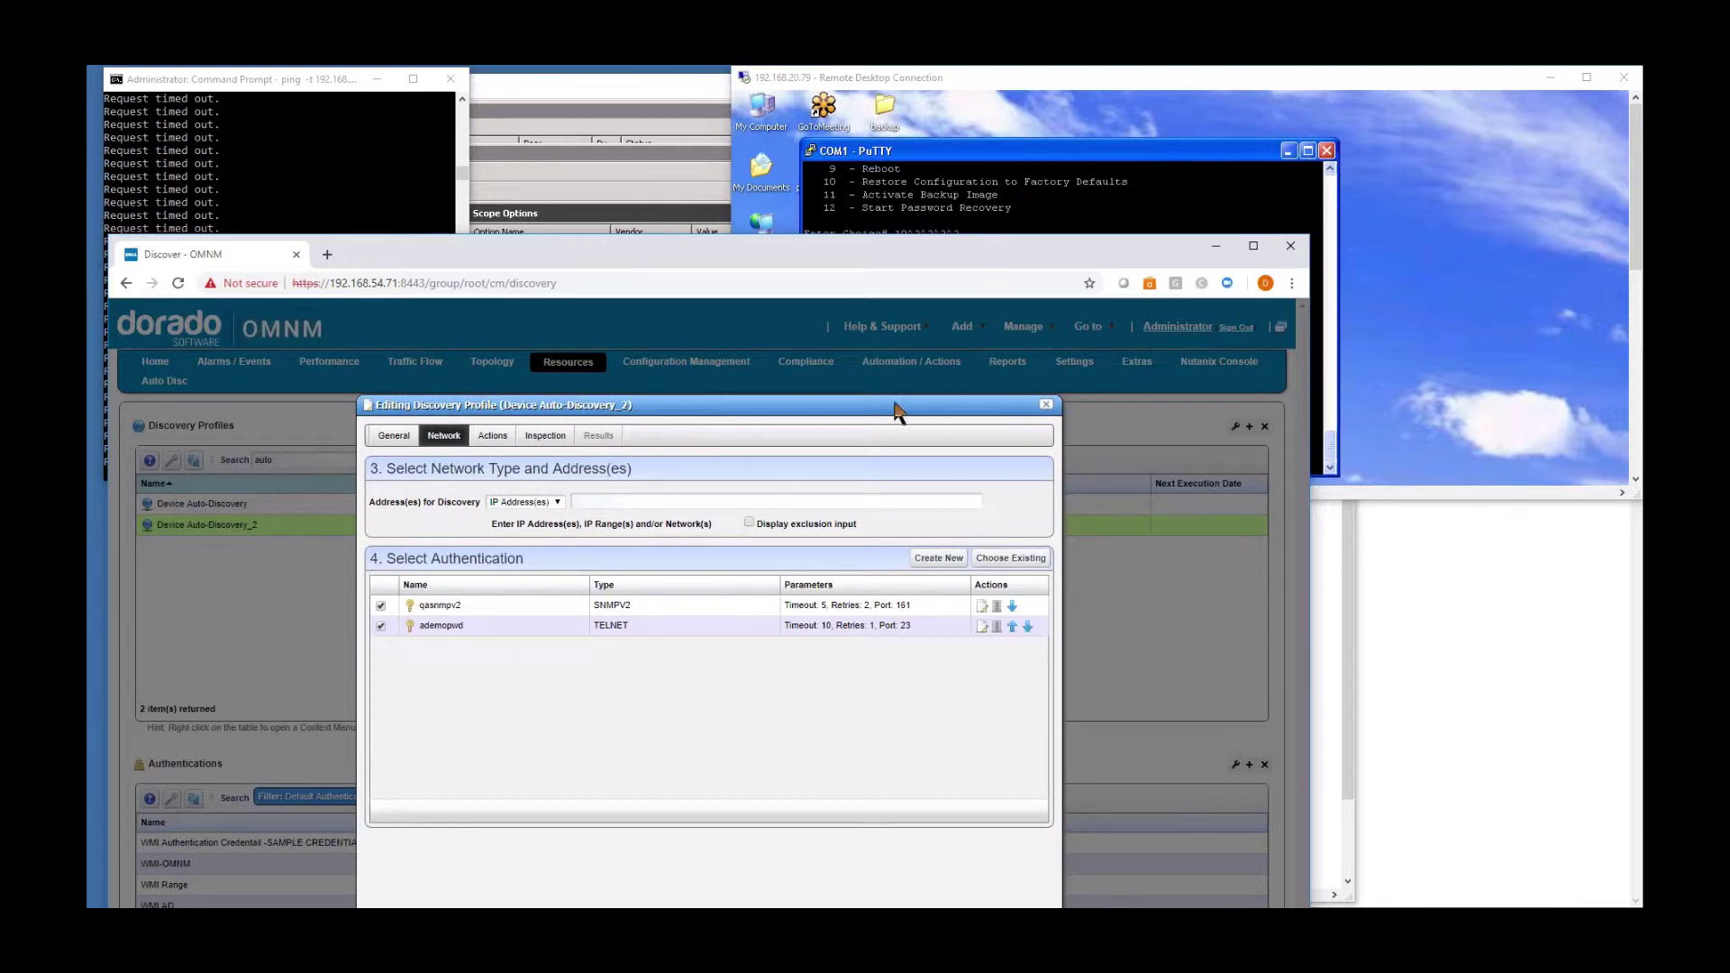
pyautogui.moveTo(895, 403); pyautogui.dragTo(900, 346)
pyautogui.click(734, 887)
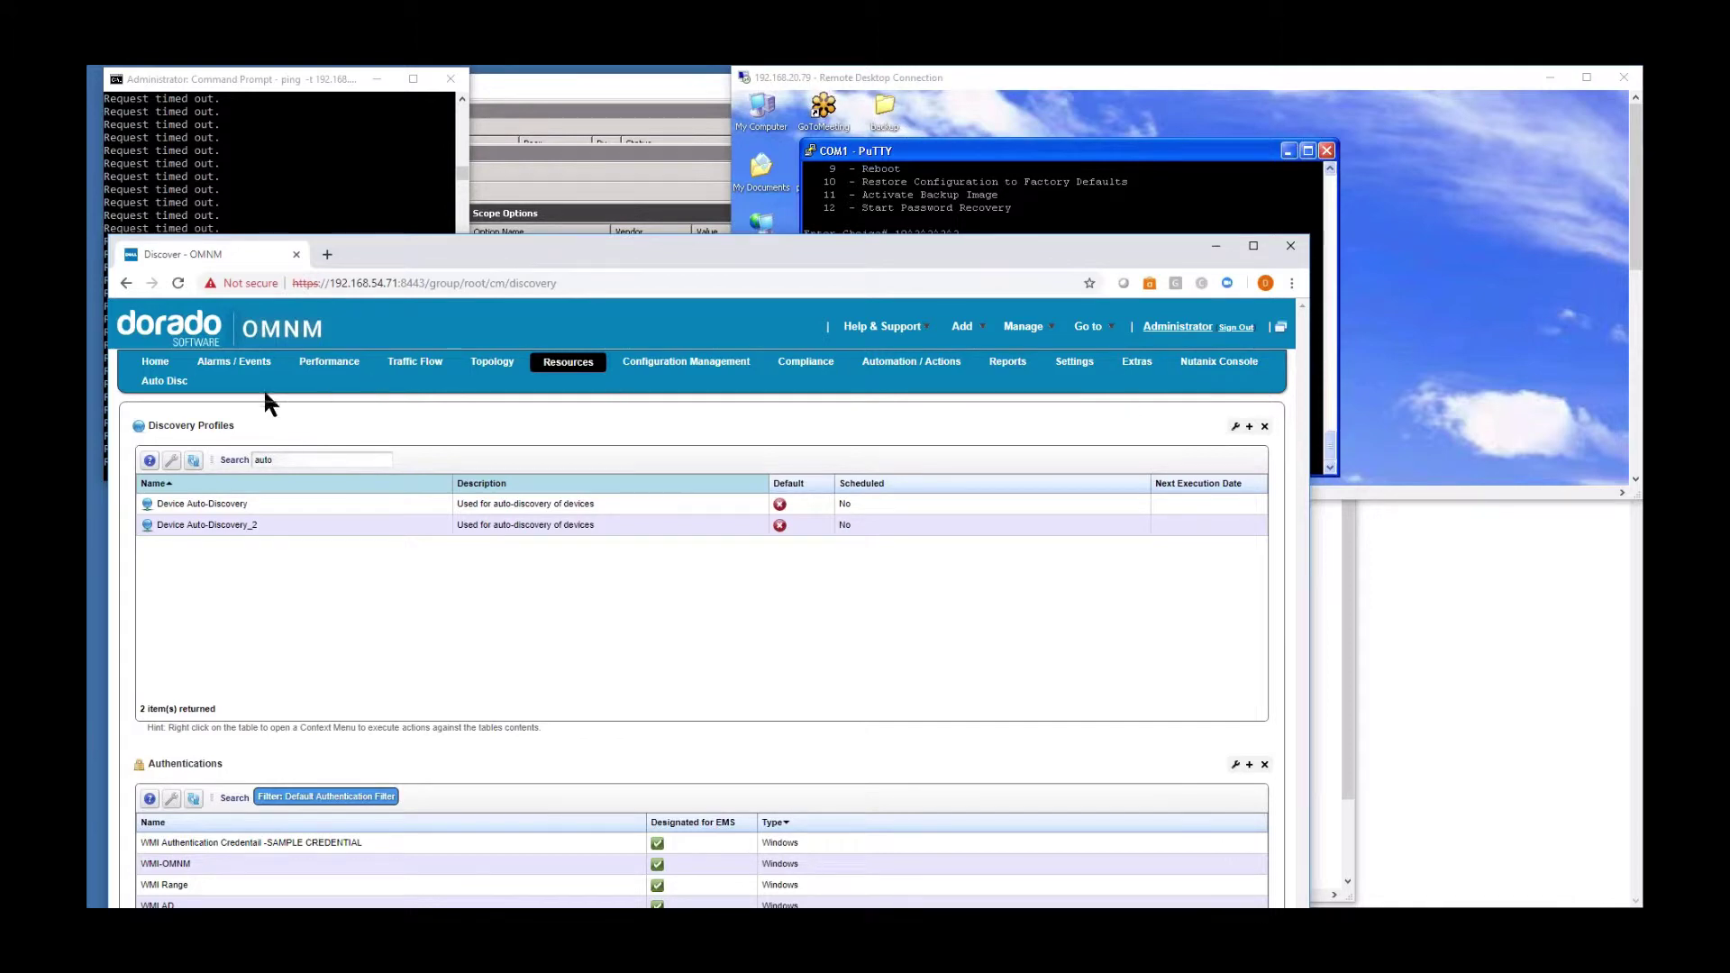
# Return to the Auto Disc dashboard and look over the first auto-discovery rule and its action
pyautogui.click(168, 386)
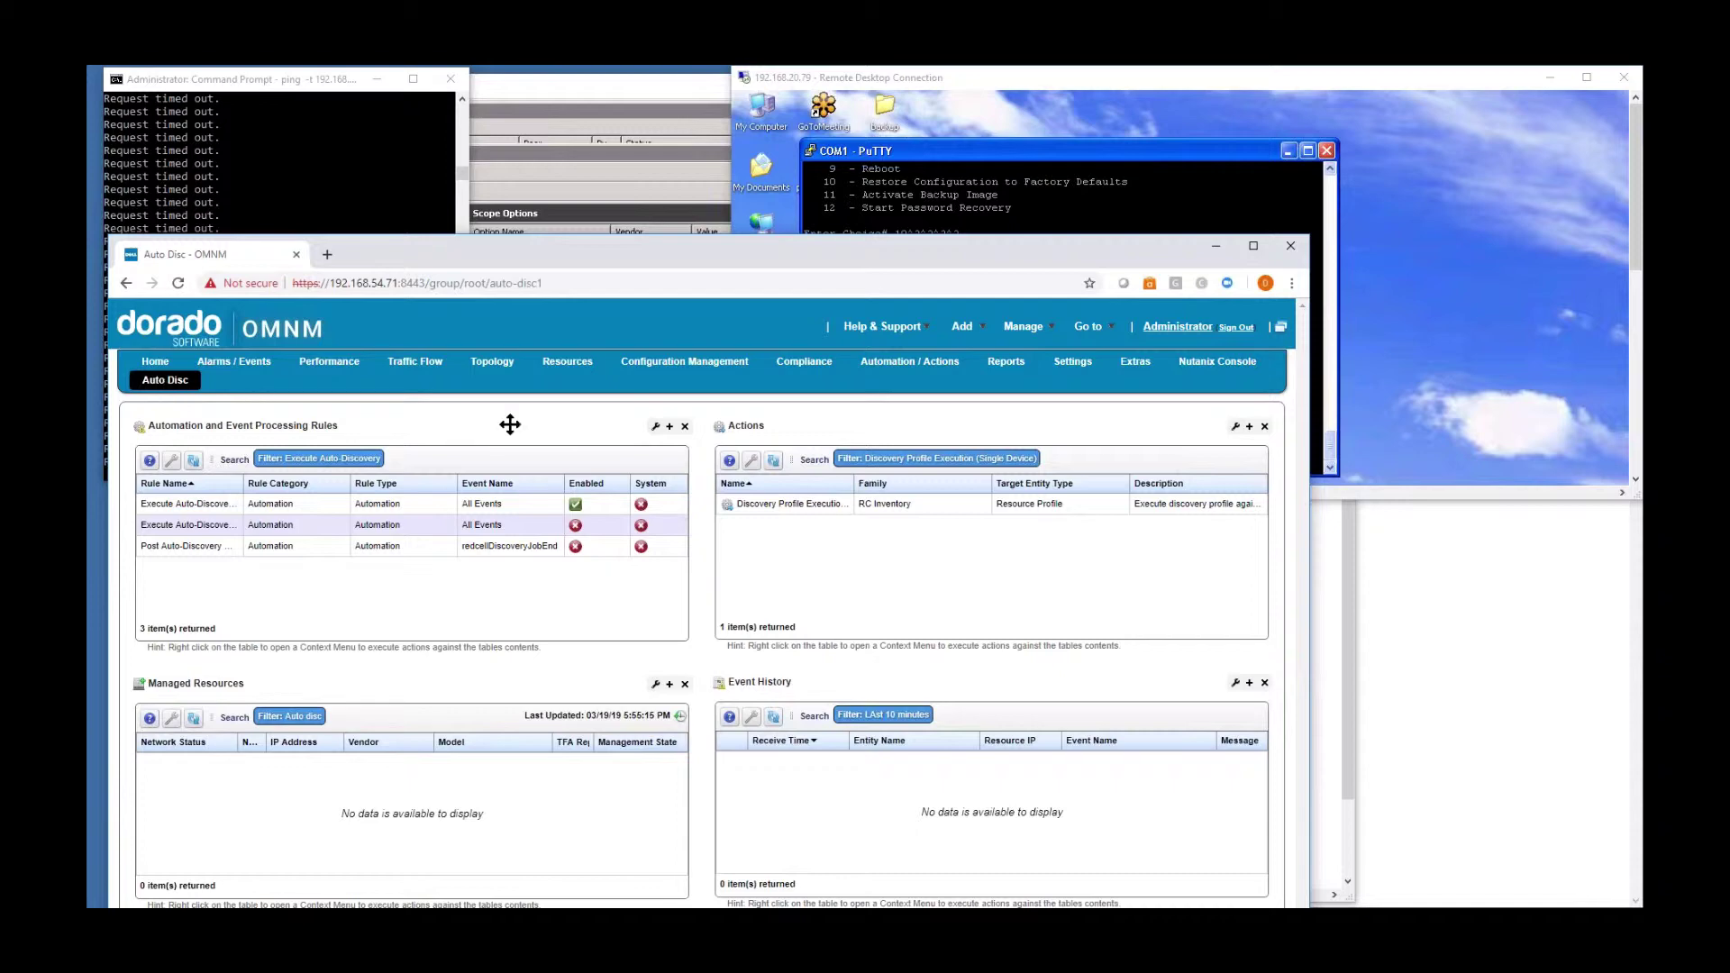
pyautogui.click(819, 509)
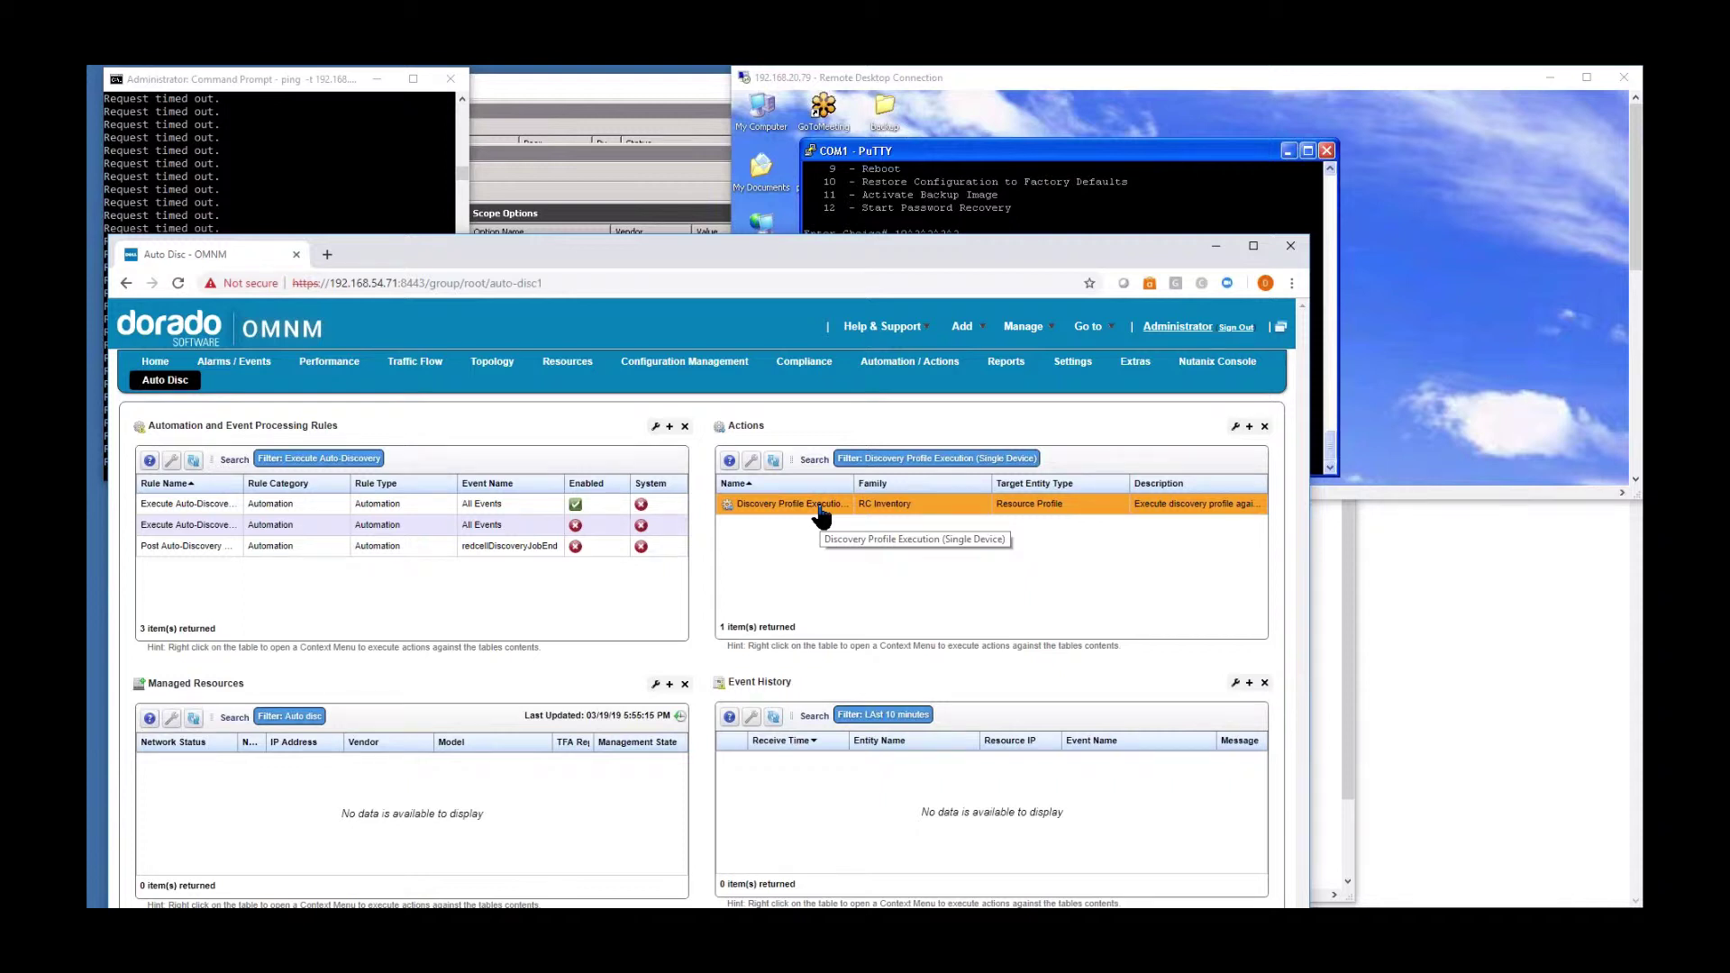
pyautogui.click(266, 528)
pyautogui.click(331, 507)
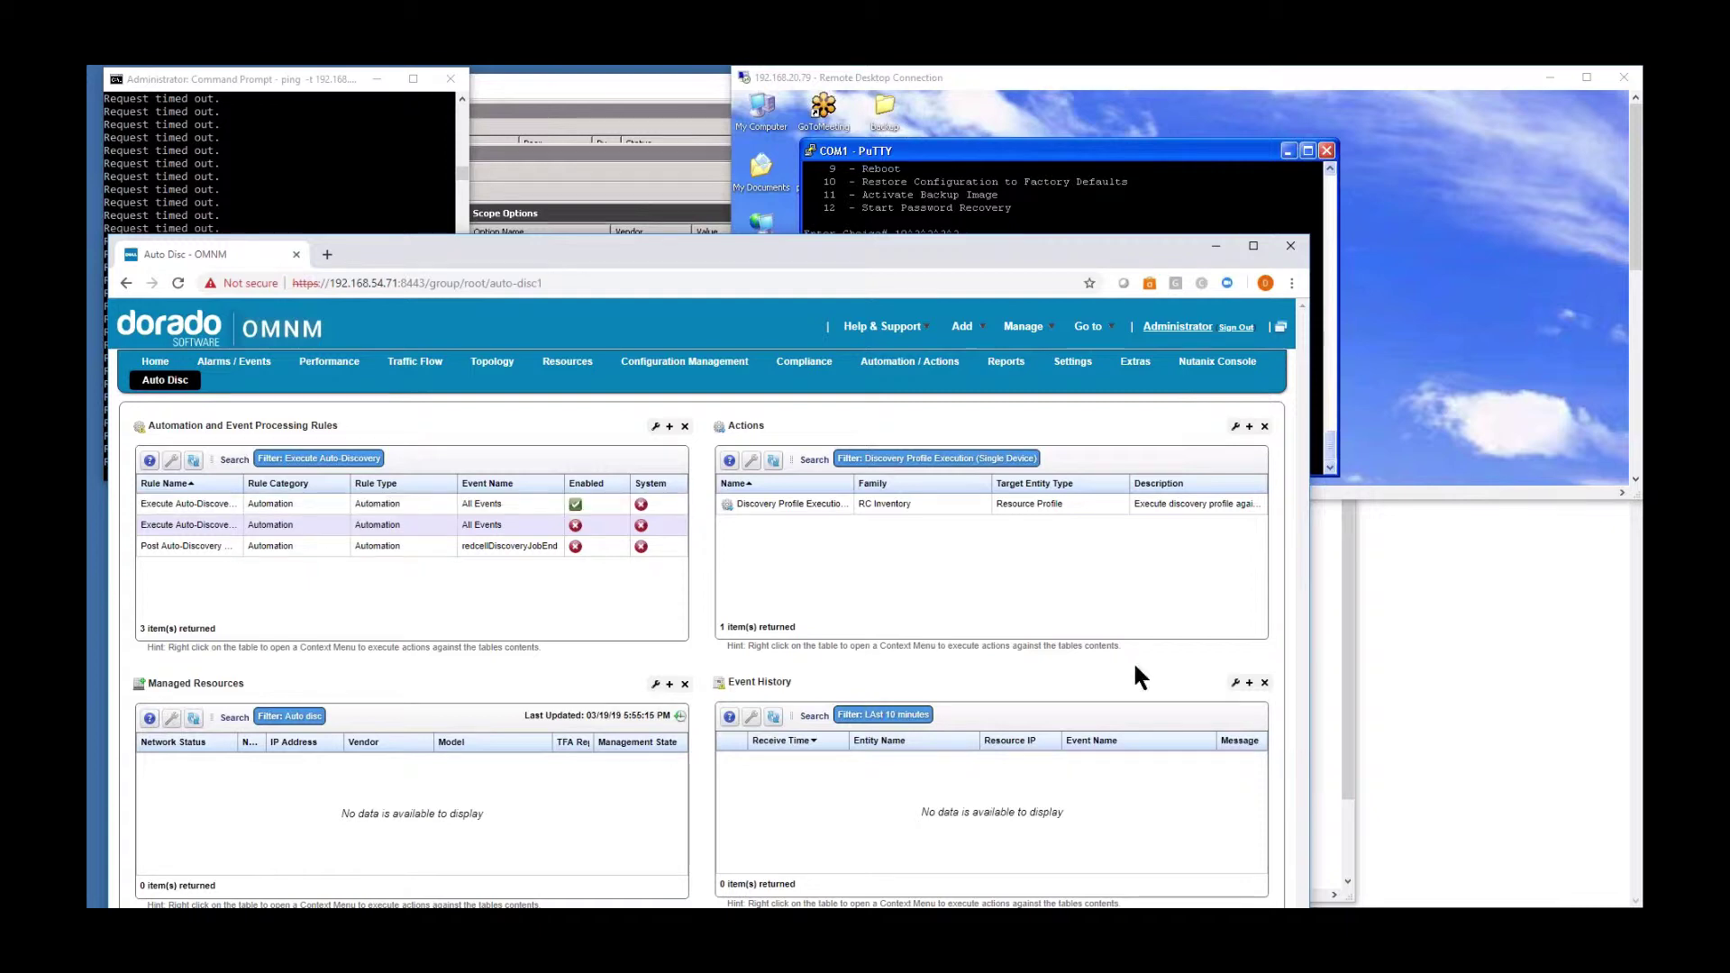
pyautogui.moveTo(953, 247); pyautogui.dragTo(954, 231)
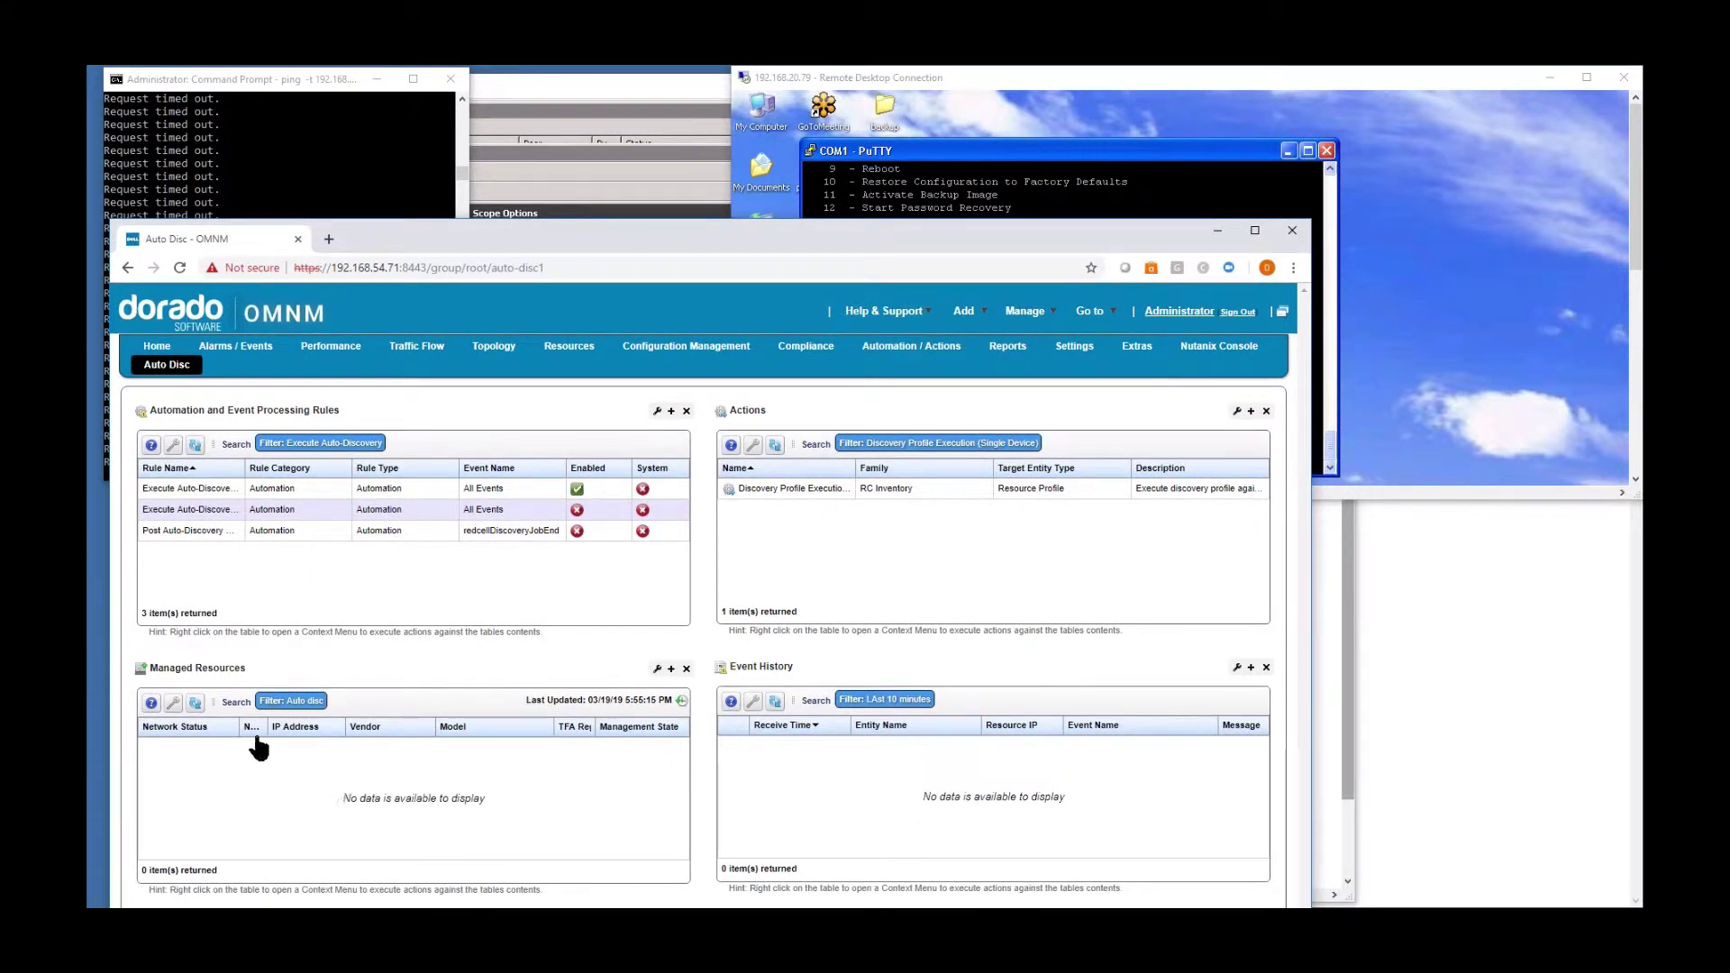
# Search managed resources for 192.168.54.249, clear the search, then switch to the remote server session
pyautogui.click(265, 701)
pyautogui.write('192.168.54.249')
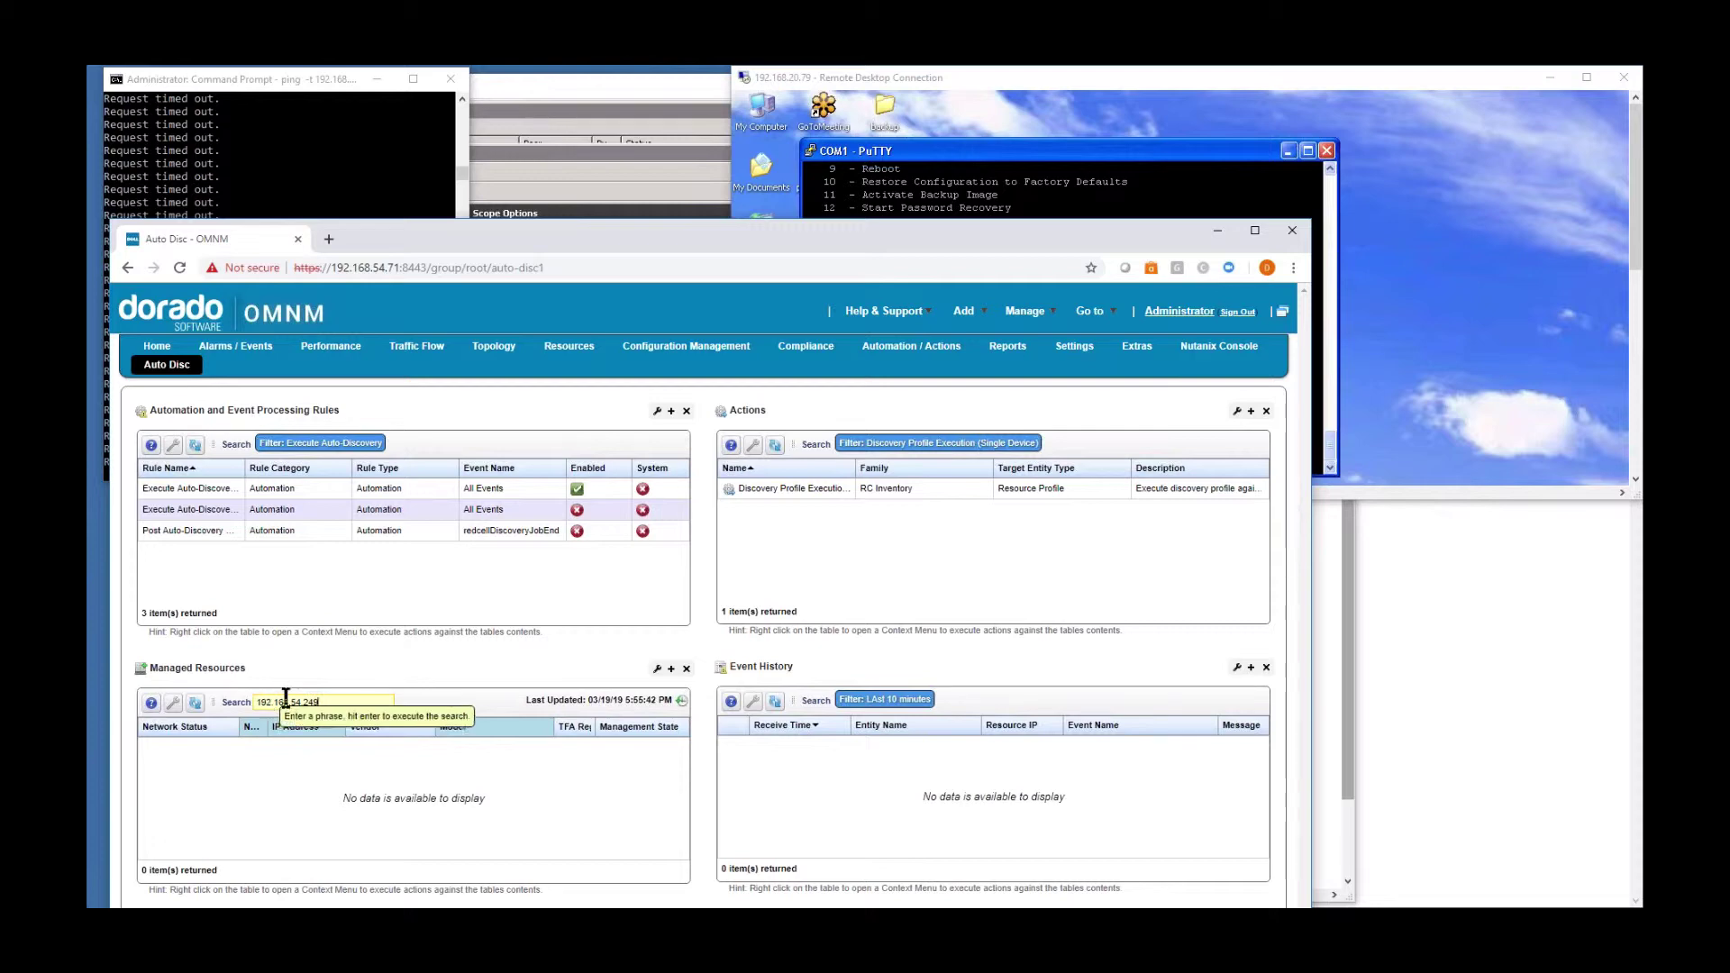
pyautogui.press('BackSpace')
pyautogui.press('BackSpace')
pyautogui.press('BackSpace')
pyautogui.press('BackSpace')
pyautogui.press('BackSpace')
pyautogui.press('BackSpace')
pyautogui.press('BackSpace')
pyautogui.press('BackSpace')
pyautogui.press('BackSpace')
pyautogui.press('BackSpace')
pyautogui.press('BackSpace')
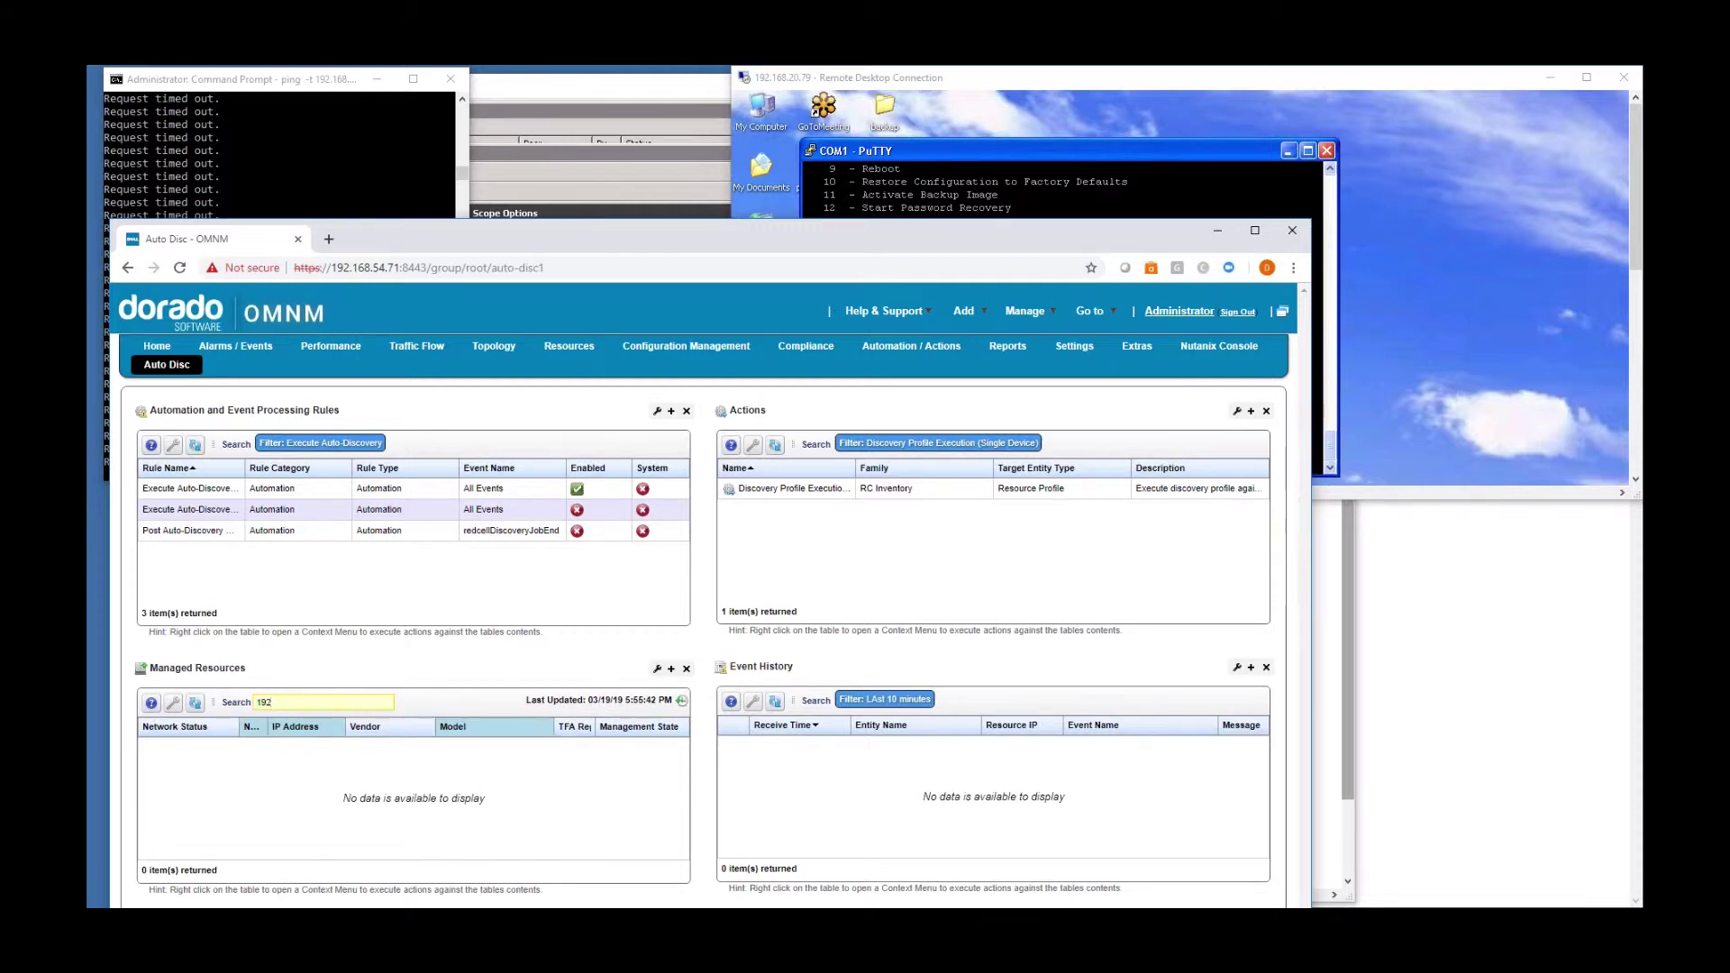
pyautogui.press('BackSpace')
pyautogui.press('BackSpace')
pyautogui.press('BackSpace')
pyautogui.moveTo(707, 231); pyautogui.dragTo(722, 226)
pyautogui.click(901, 307)
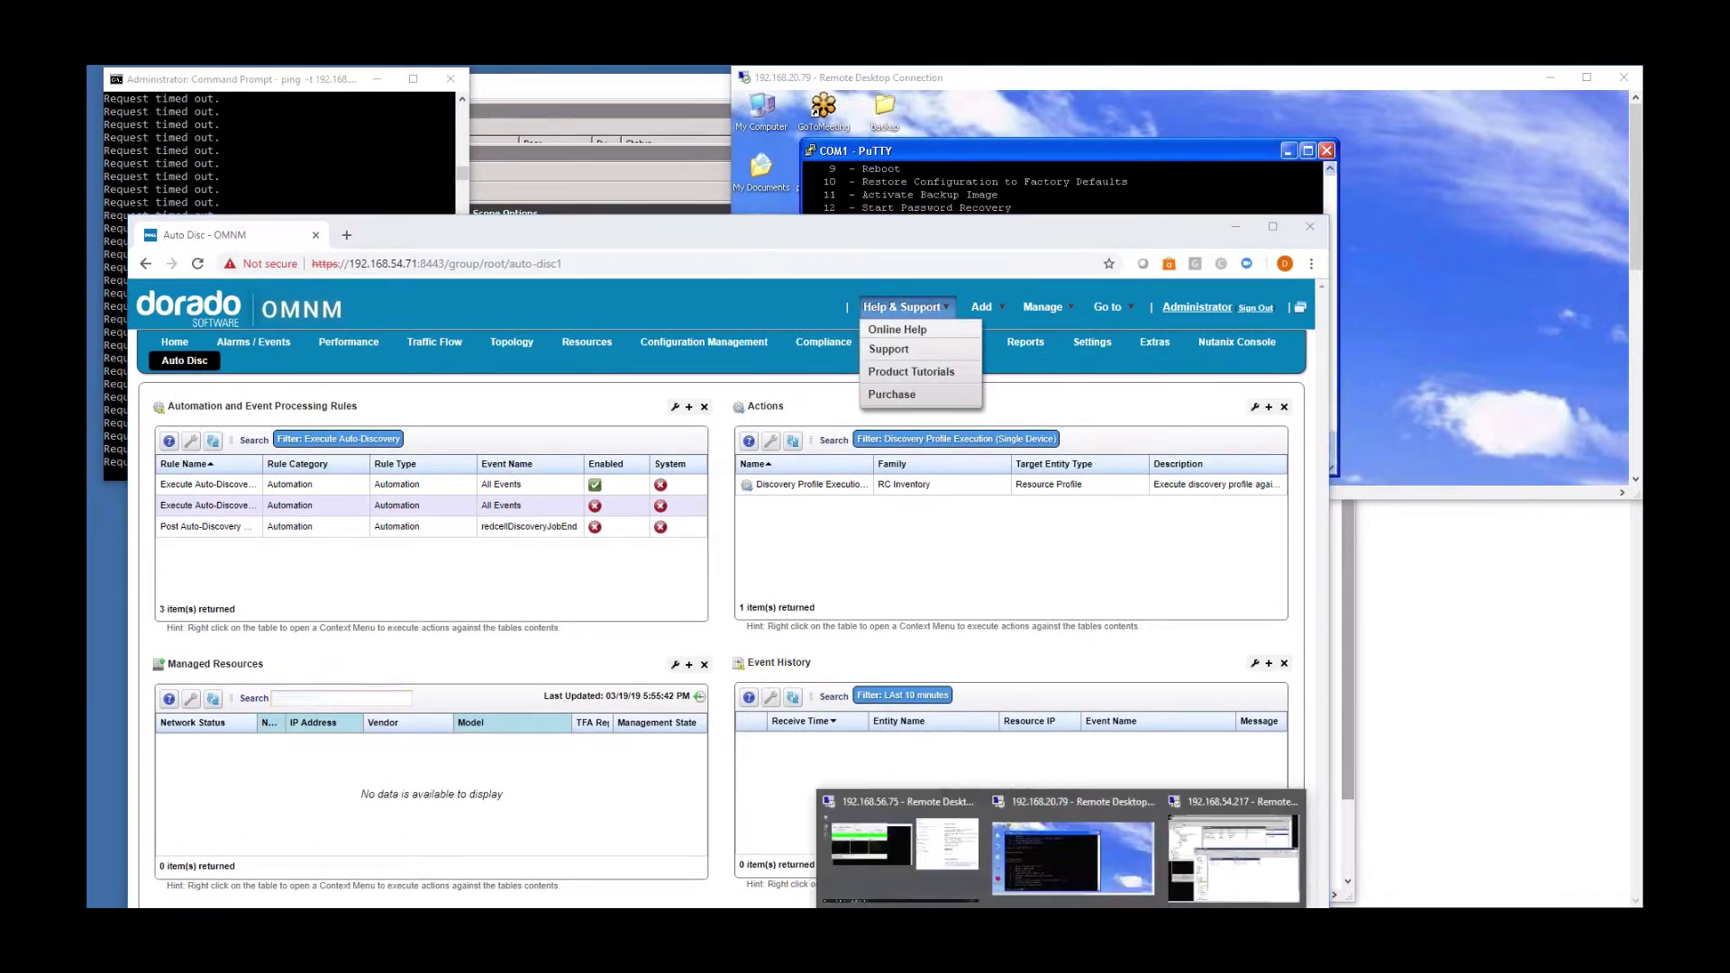
pyautogui.click(1136, 811)
# Delete the 192.168.54.249 lease from the DHCP scope's address leases
pyautogui.click(645, 181)
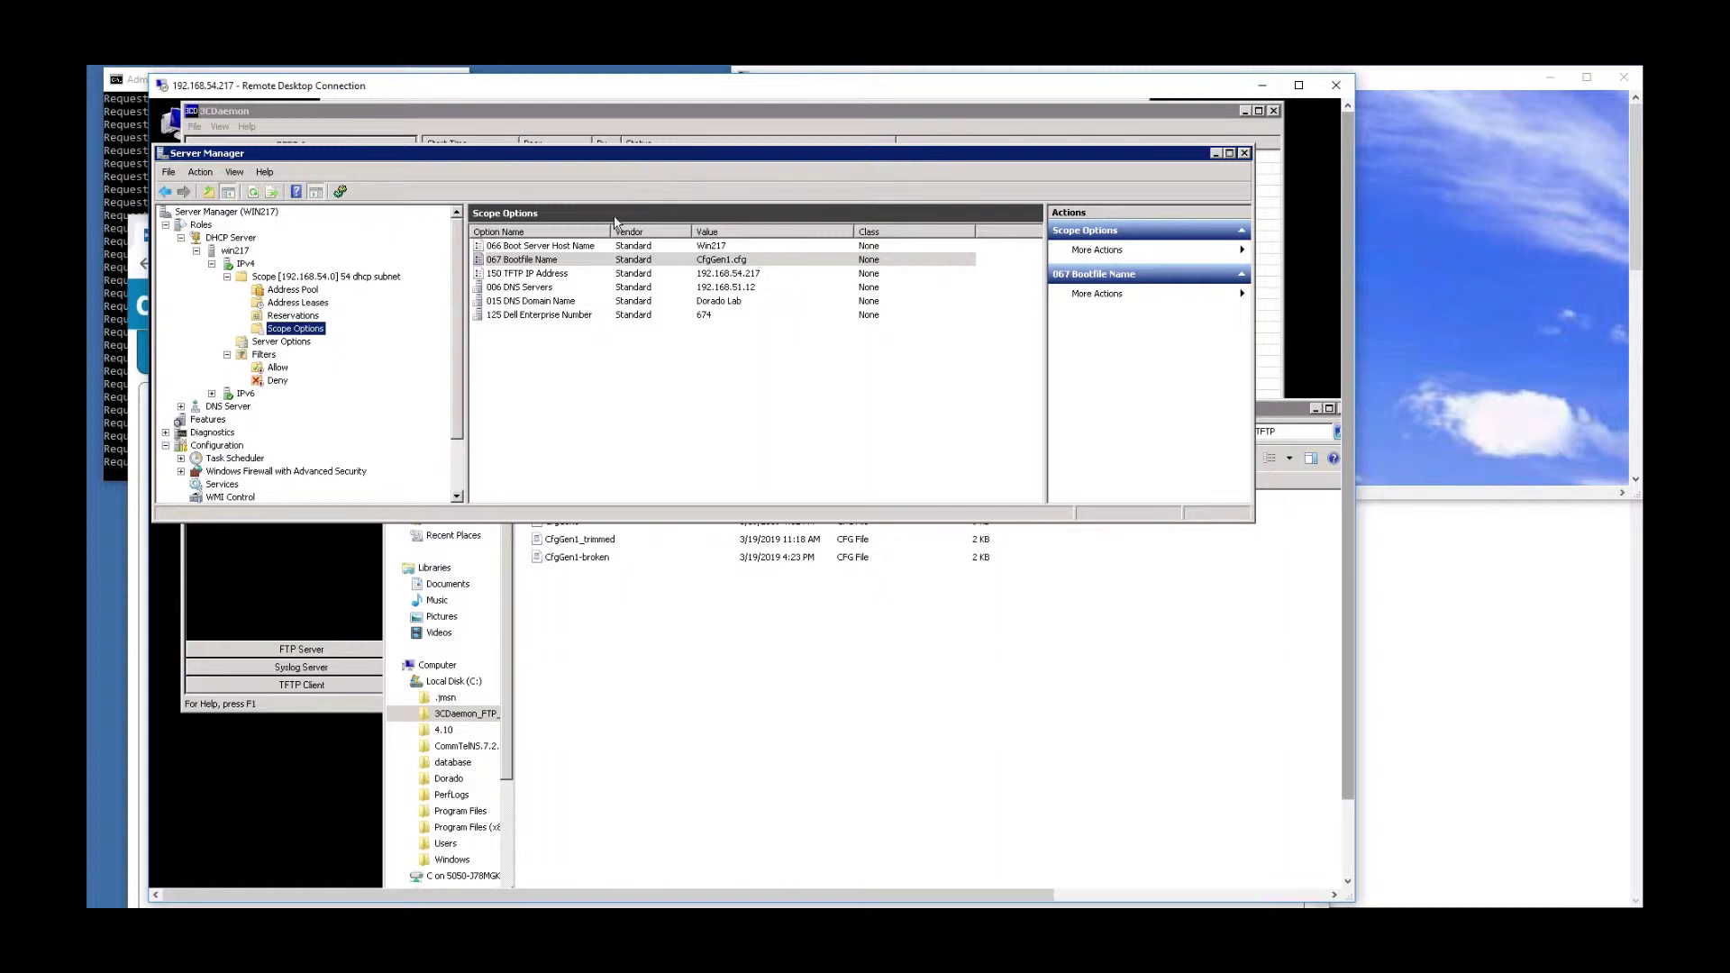
pyautogui.click(304, 293)
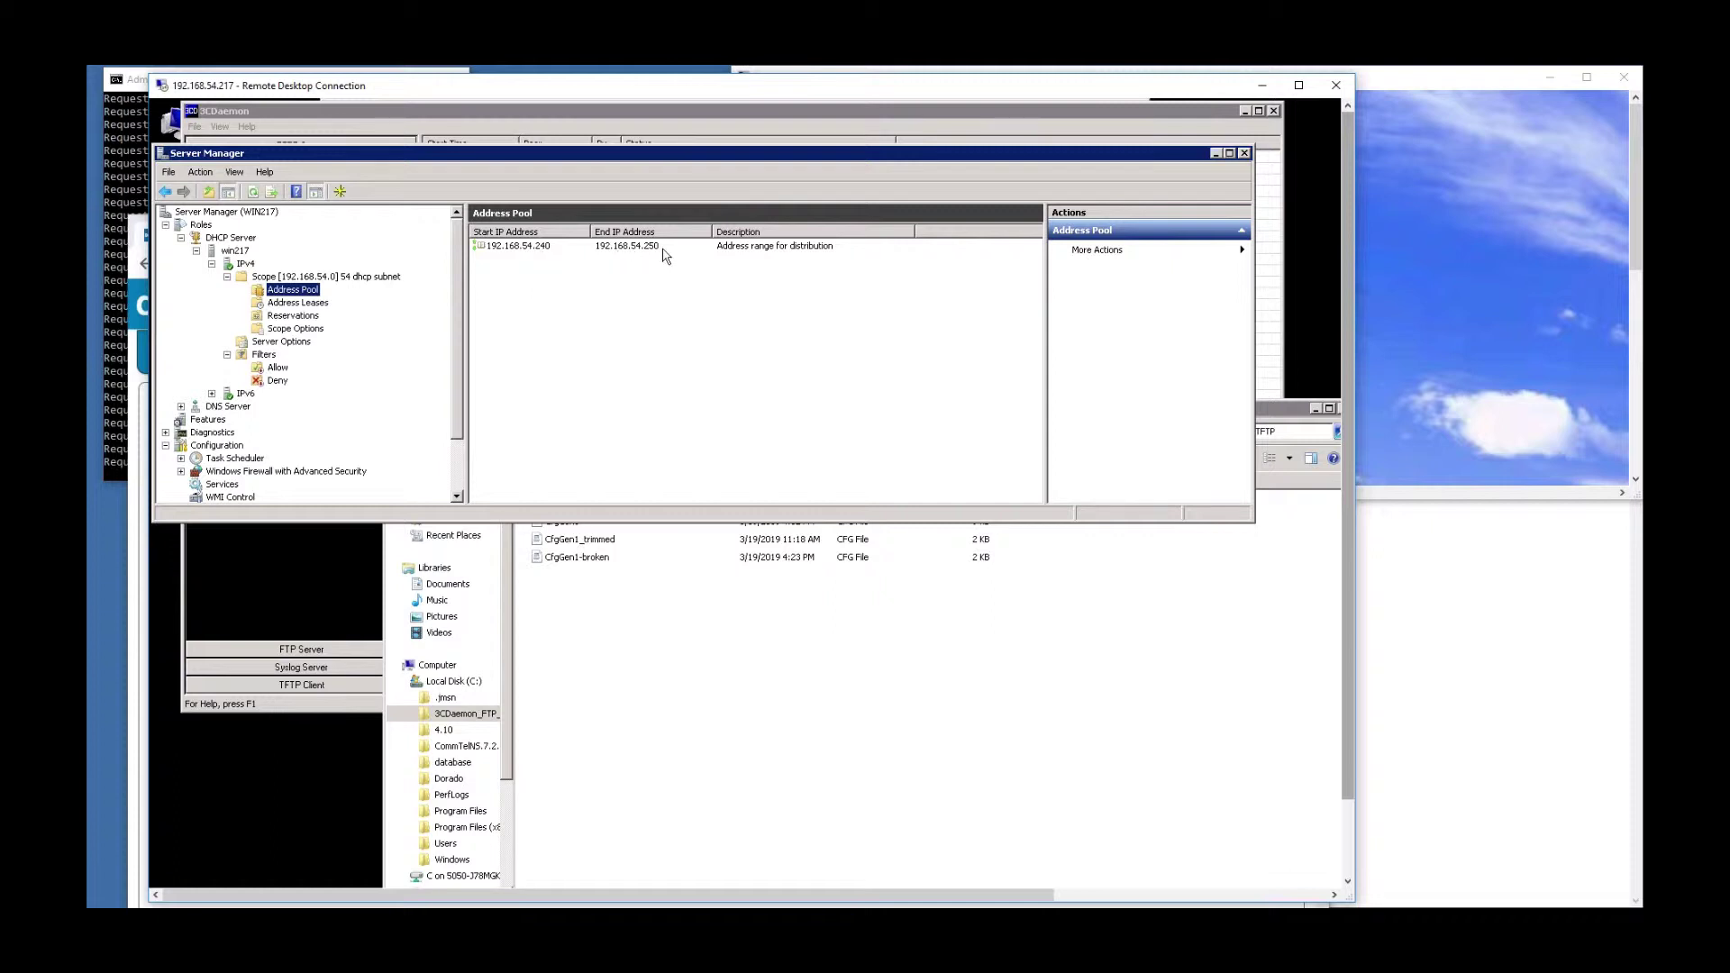
pyautogui.click(312, 304)
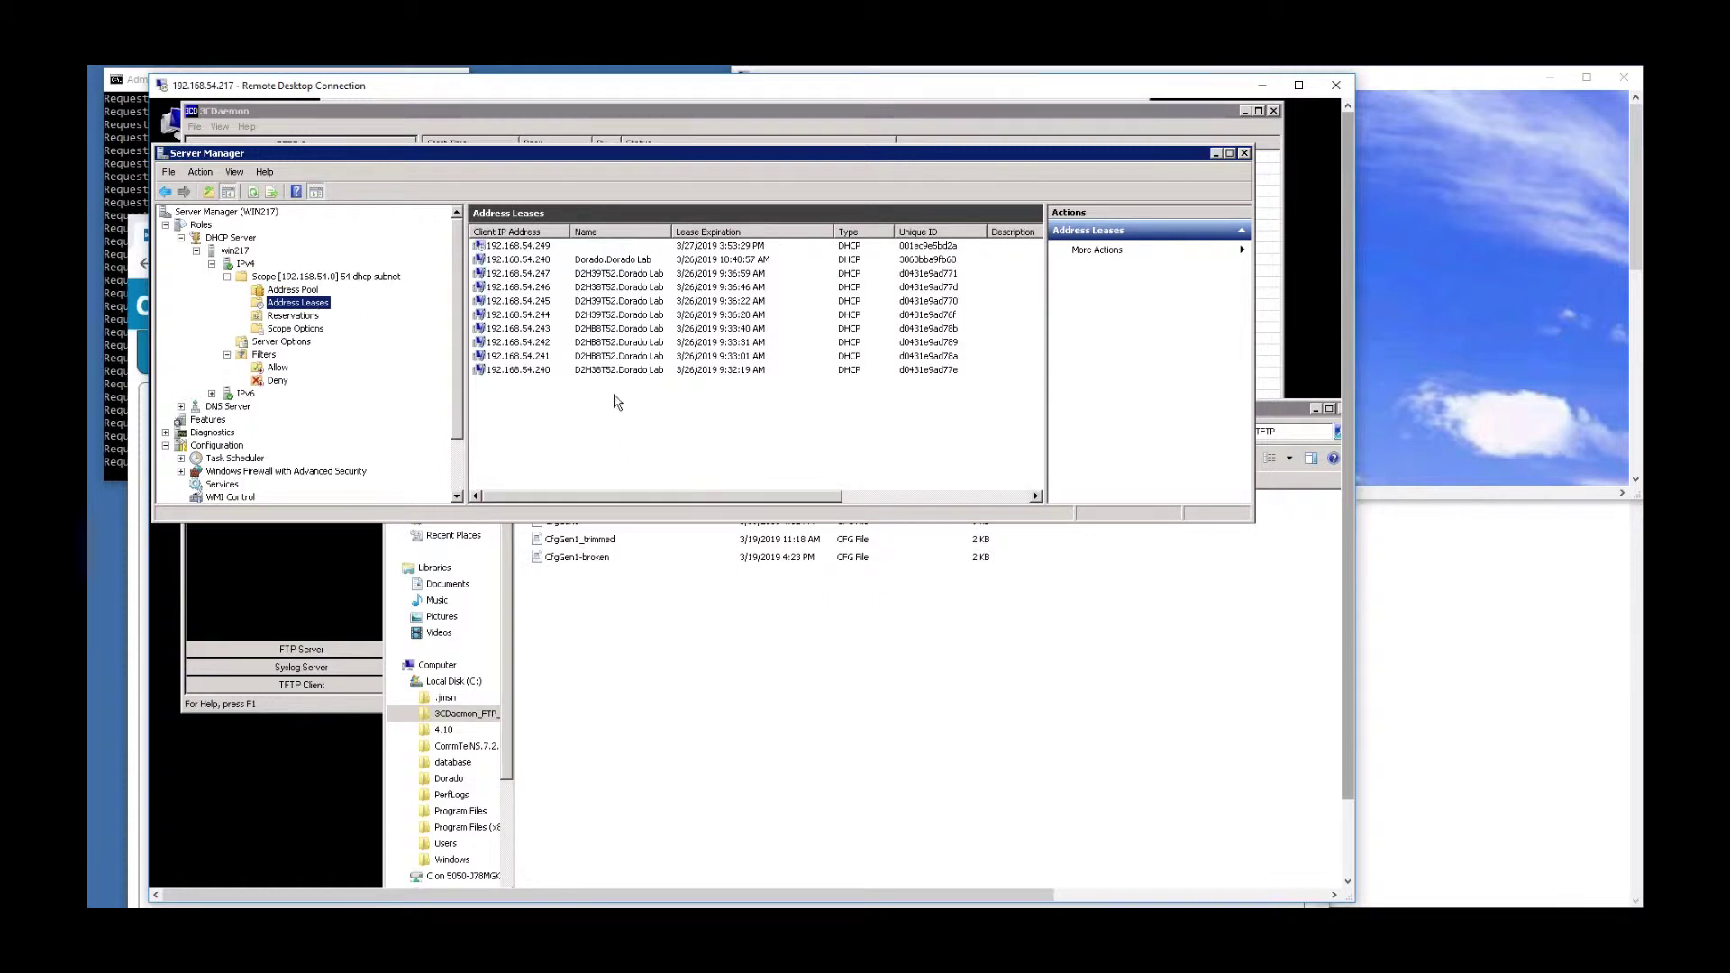
pyautogui.click(514, 246)
pyautogui.rightClick(509, 245)
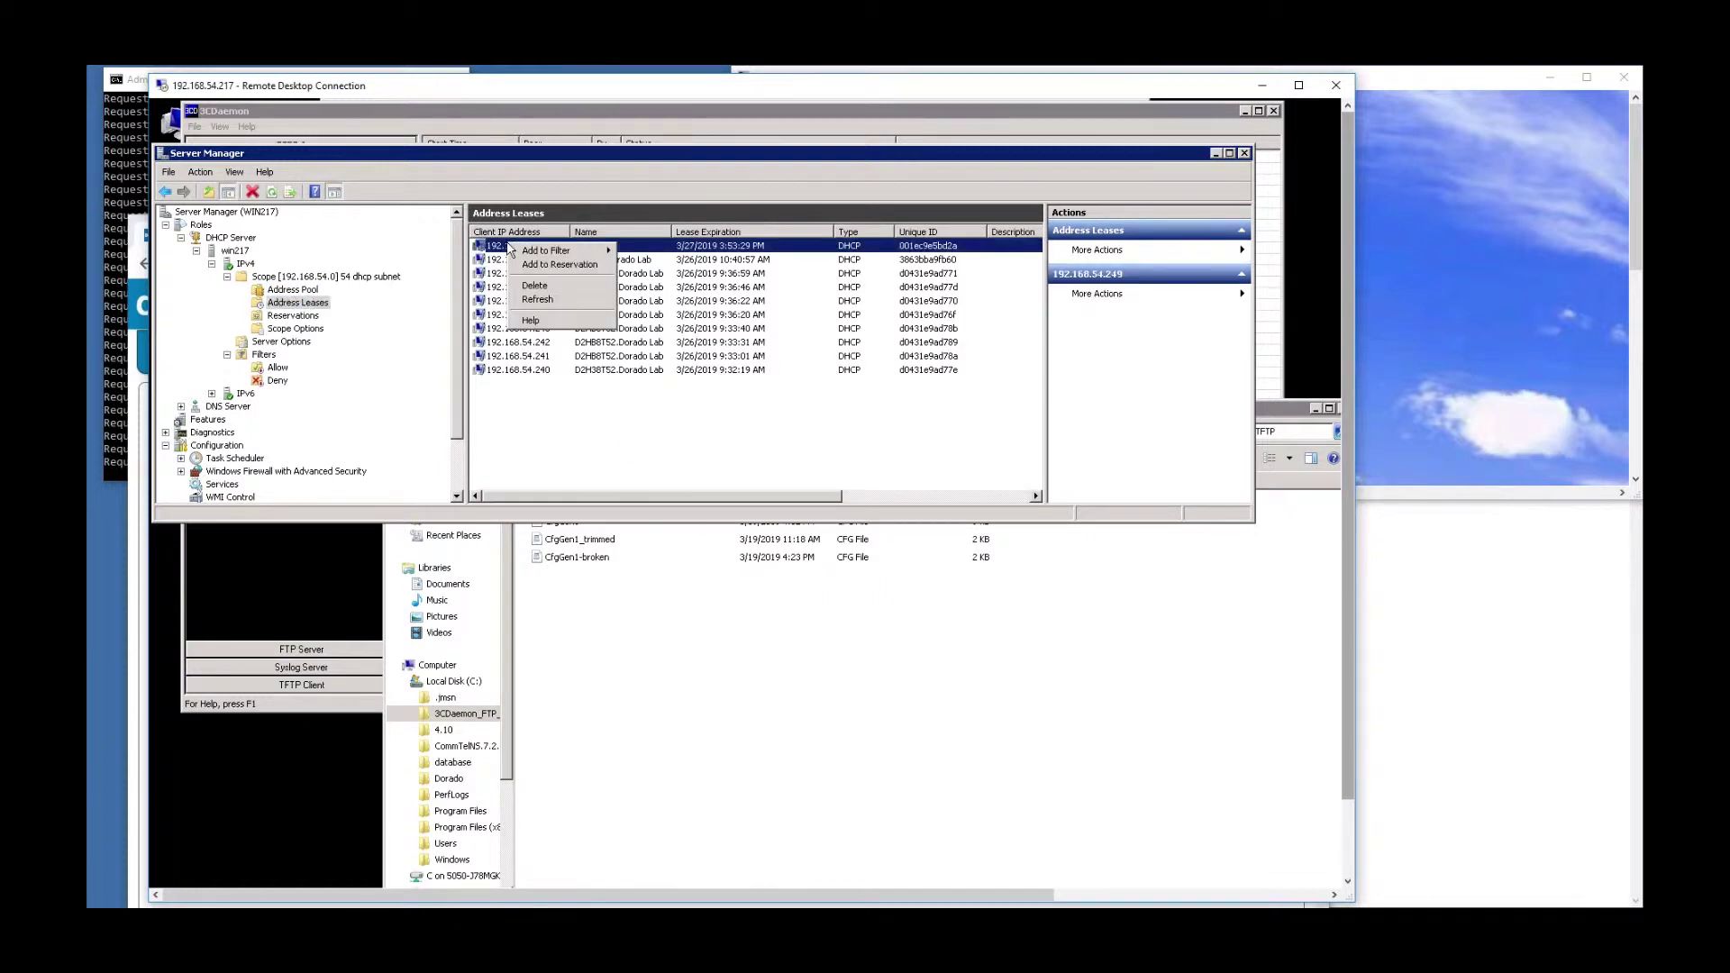
pyautogui.click(568, 291)
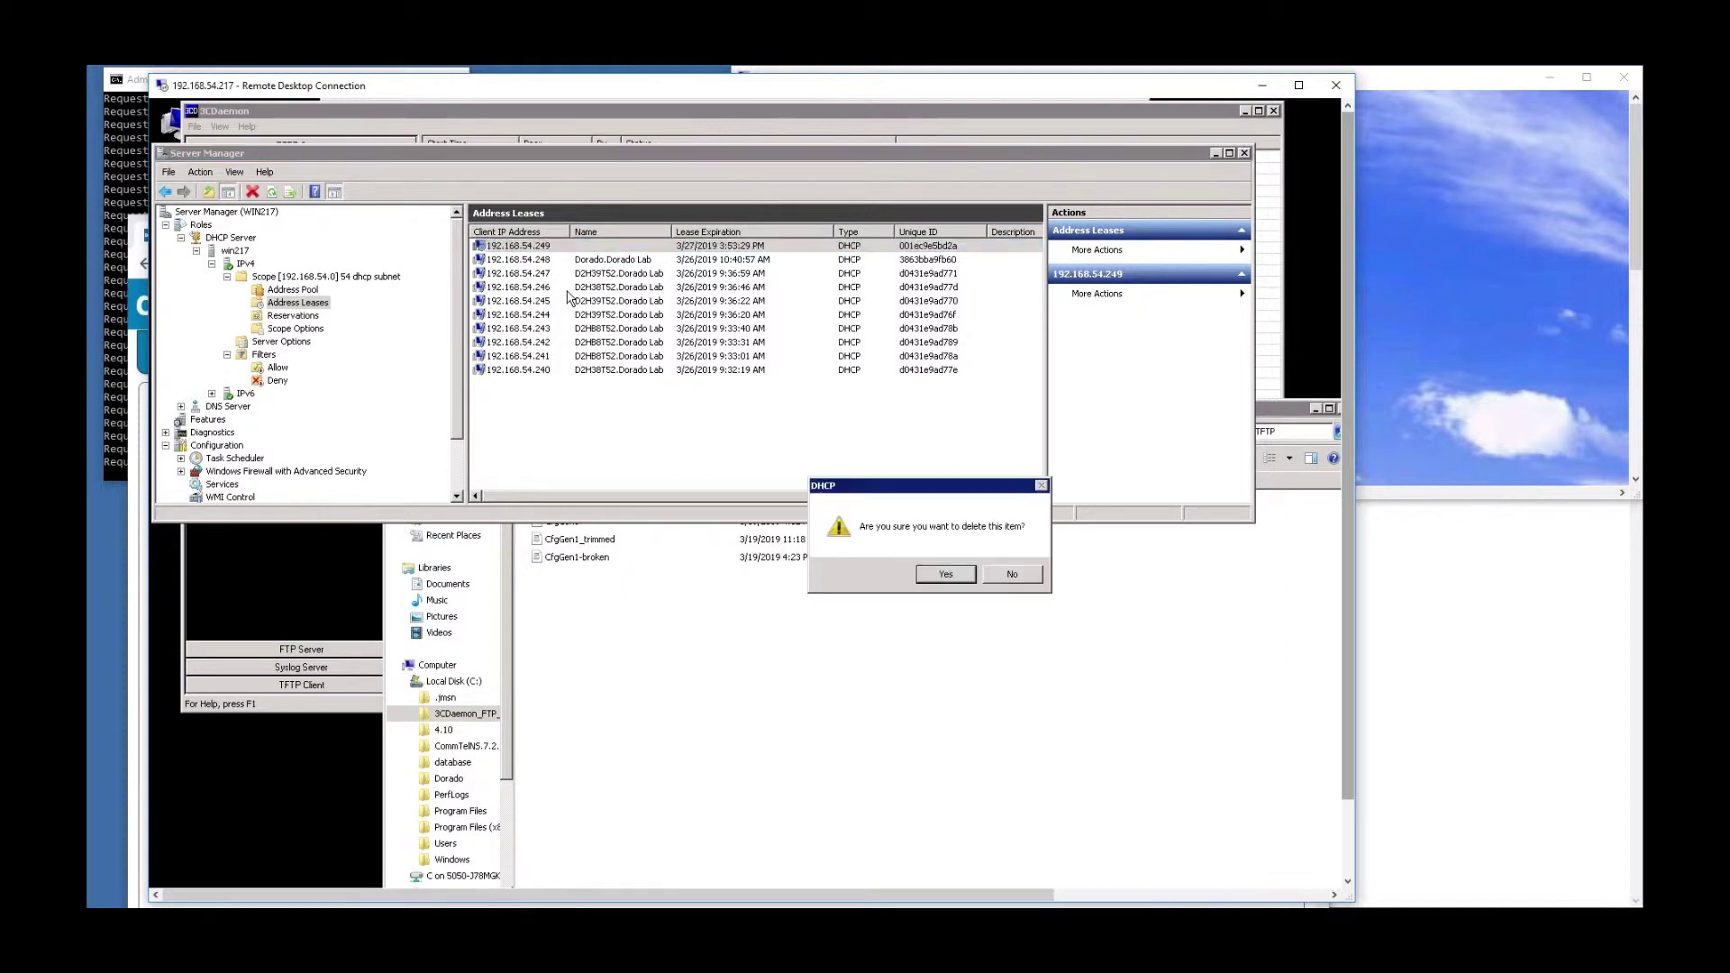
pyautogui.click(939, 578)
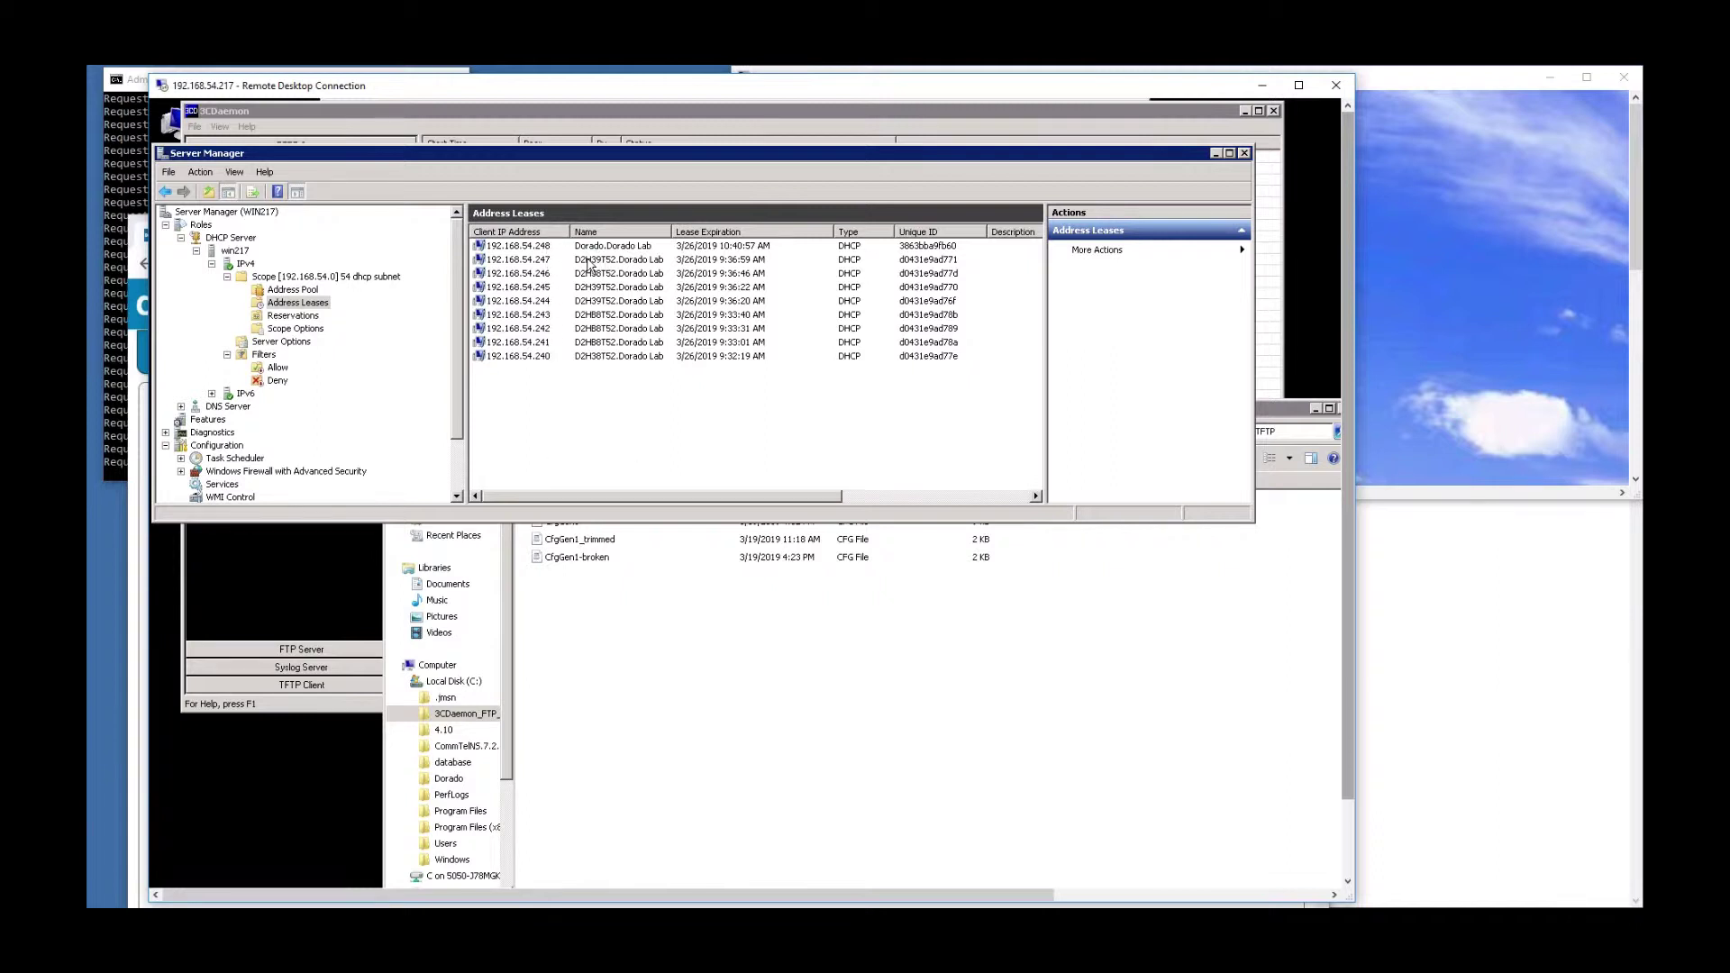
# Review the scope options for the boot server host name and bootfile CfgGen1.cfg
pyautogui.click(299, 330)
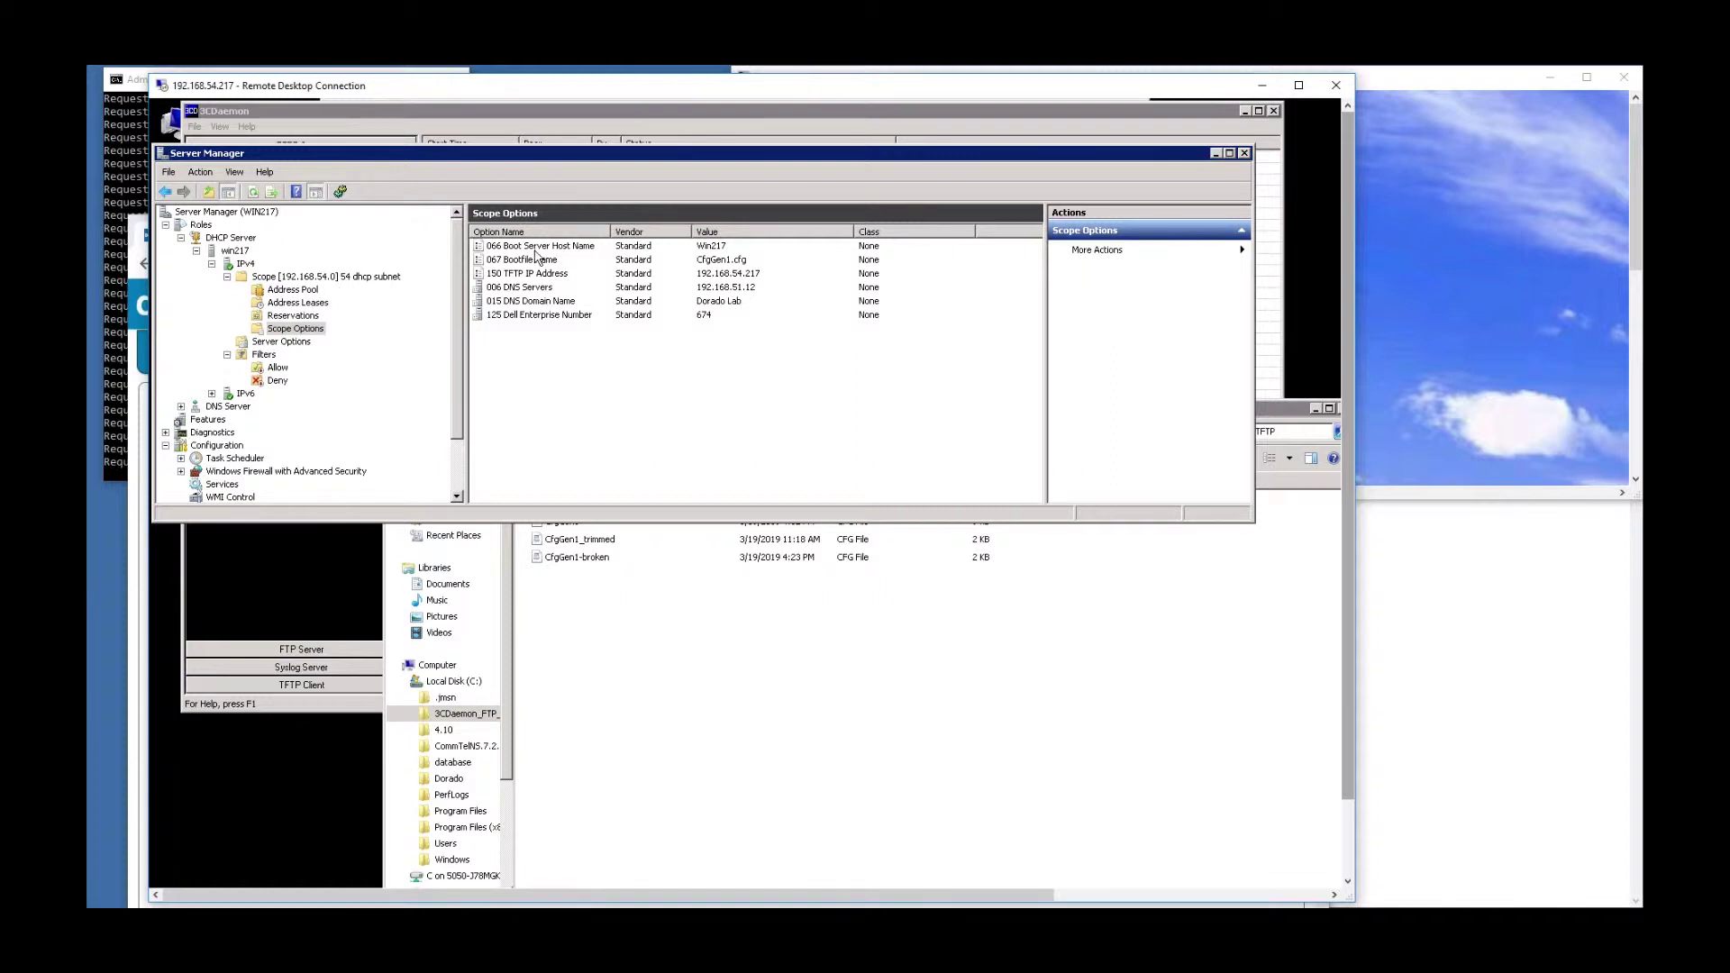
pyautogui.click(537, 250)
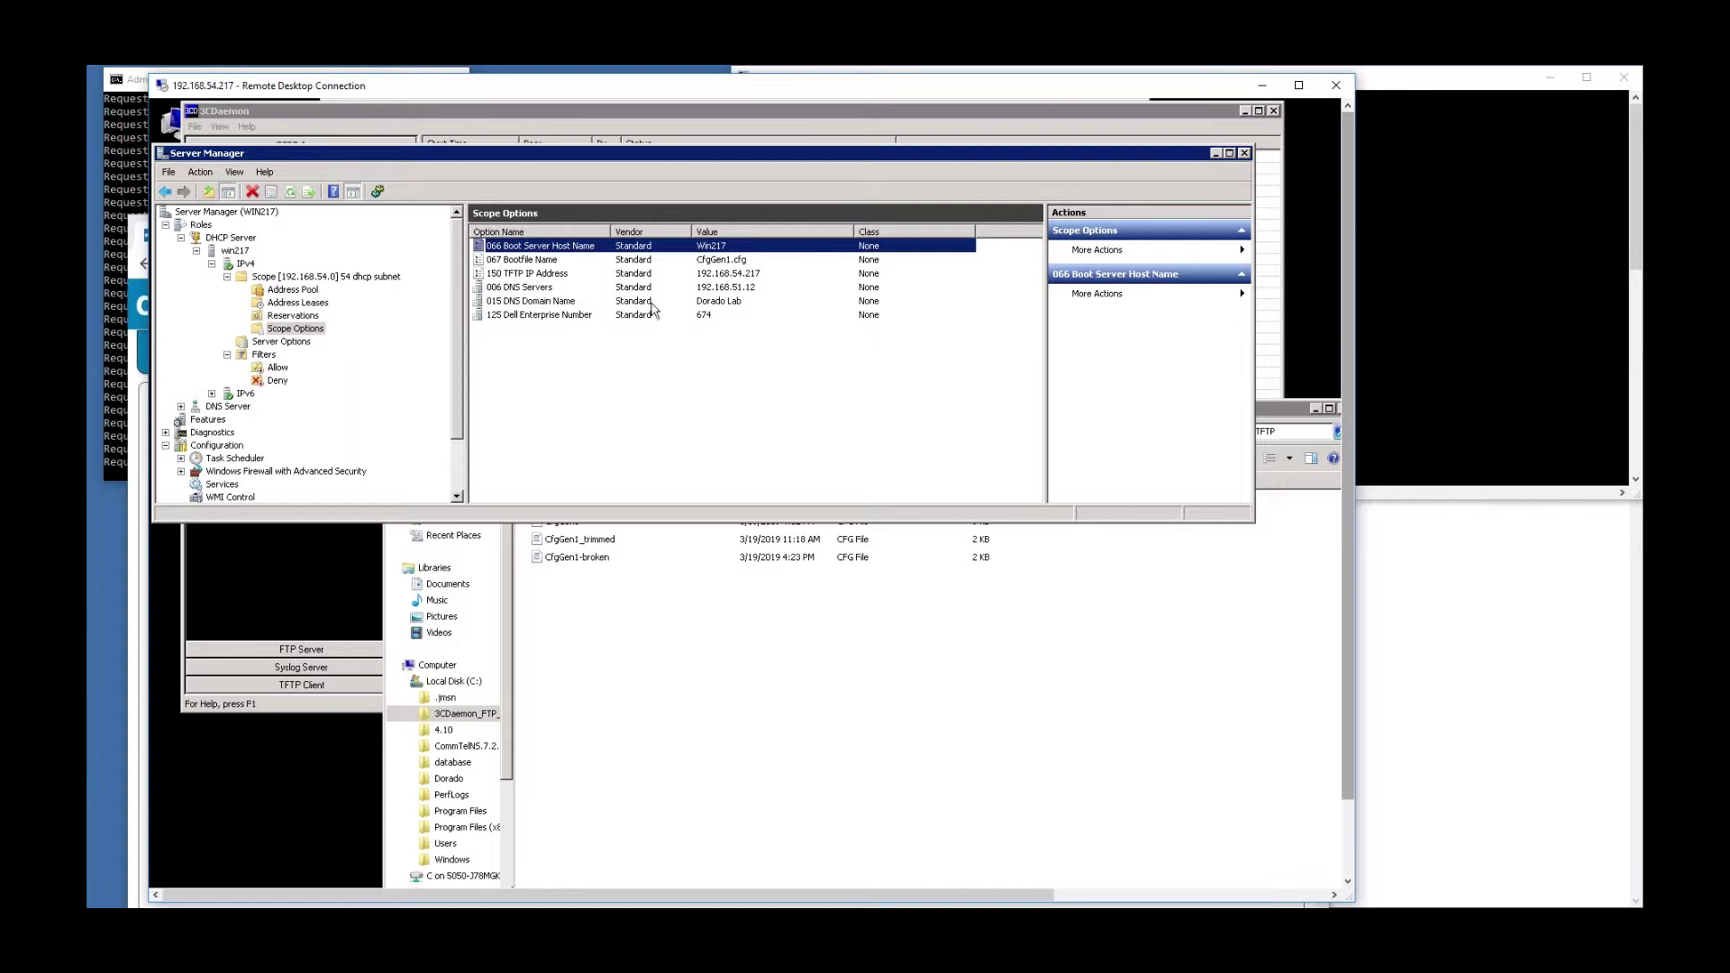
pyautogui.click(710, 262)
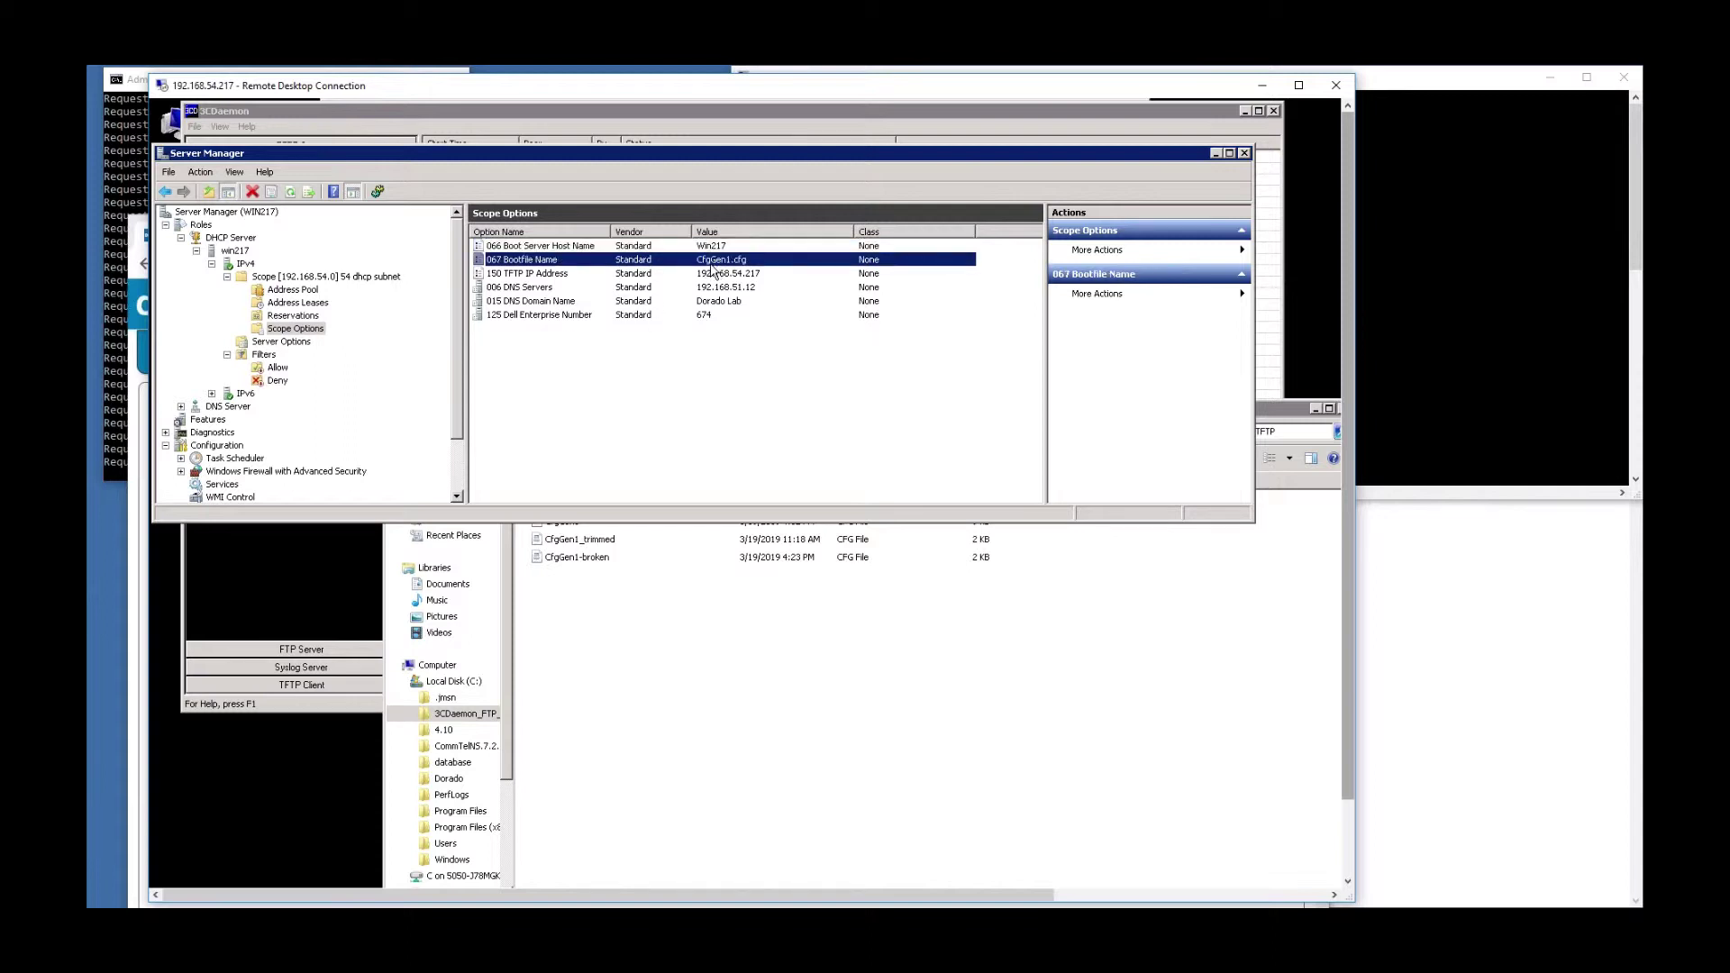
# Open CfgGen1 from the 3CDaemon_FTP_TFTP folder in WordPad
pyautogui.click(633, 699)
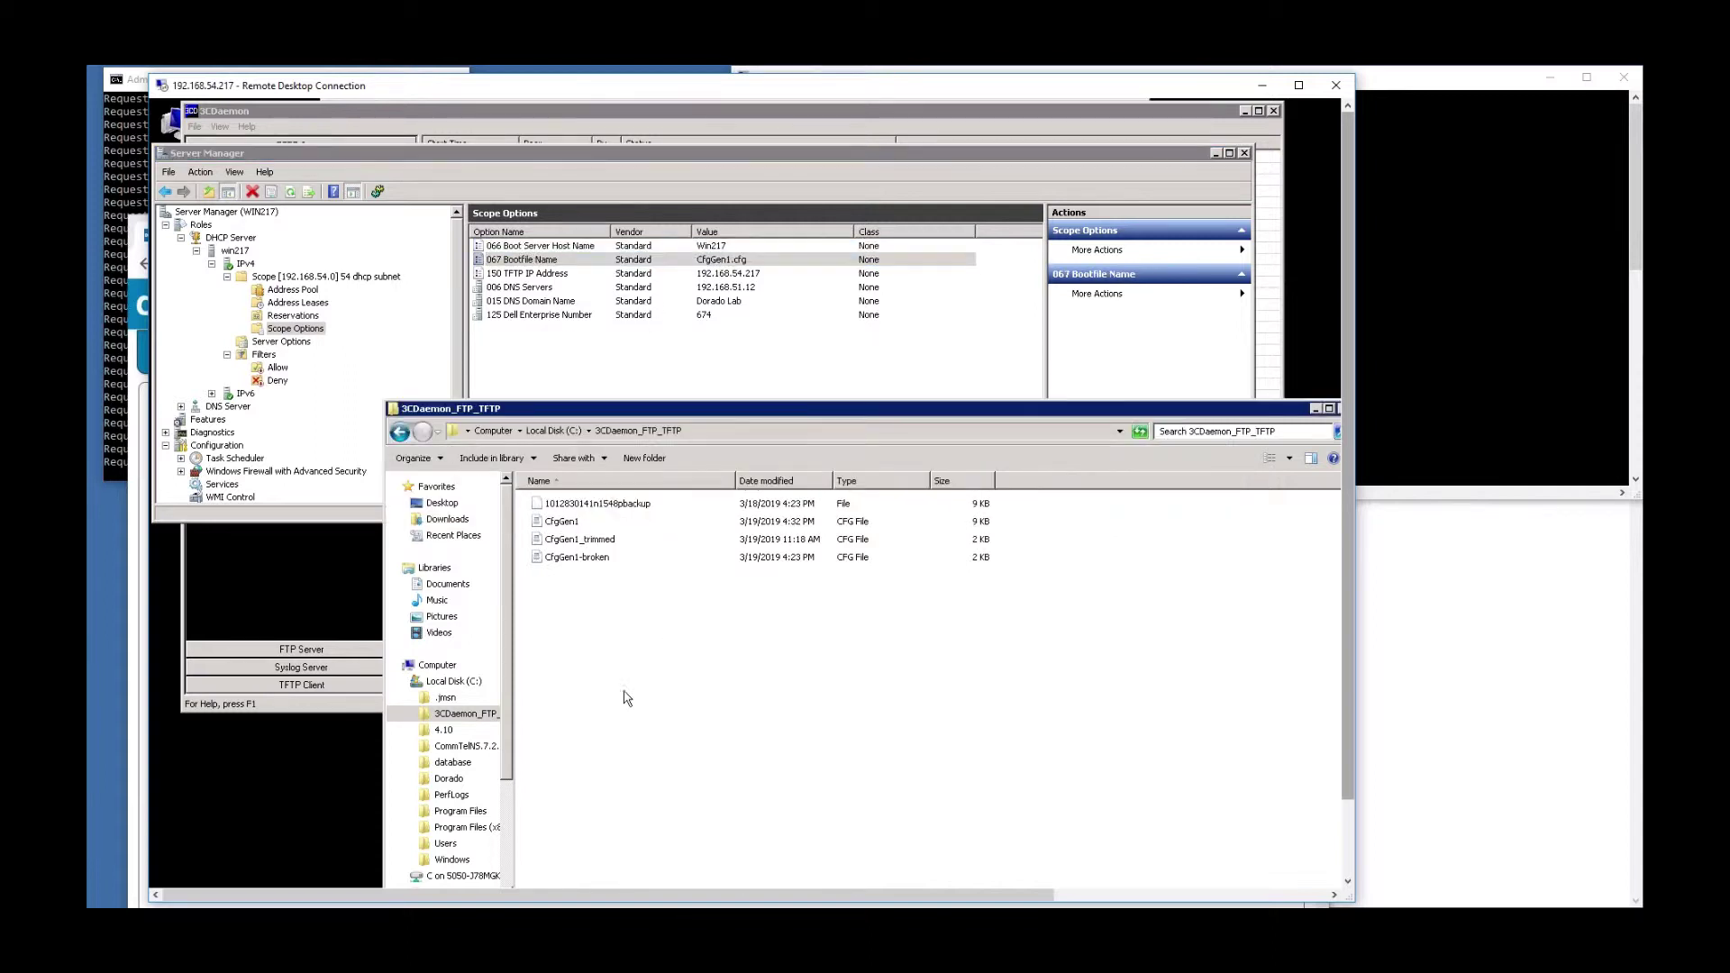
pyautogui.click(570, 522)
pyautogui.rightClick(570, 527)
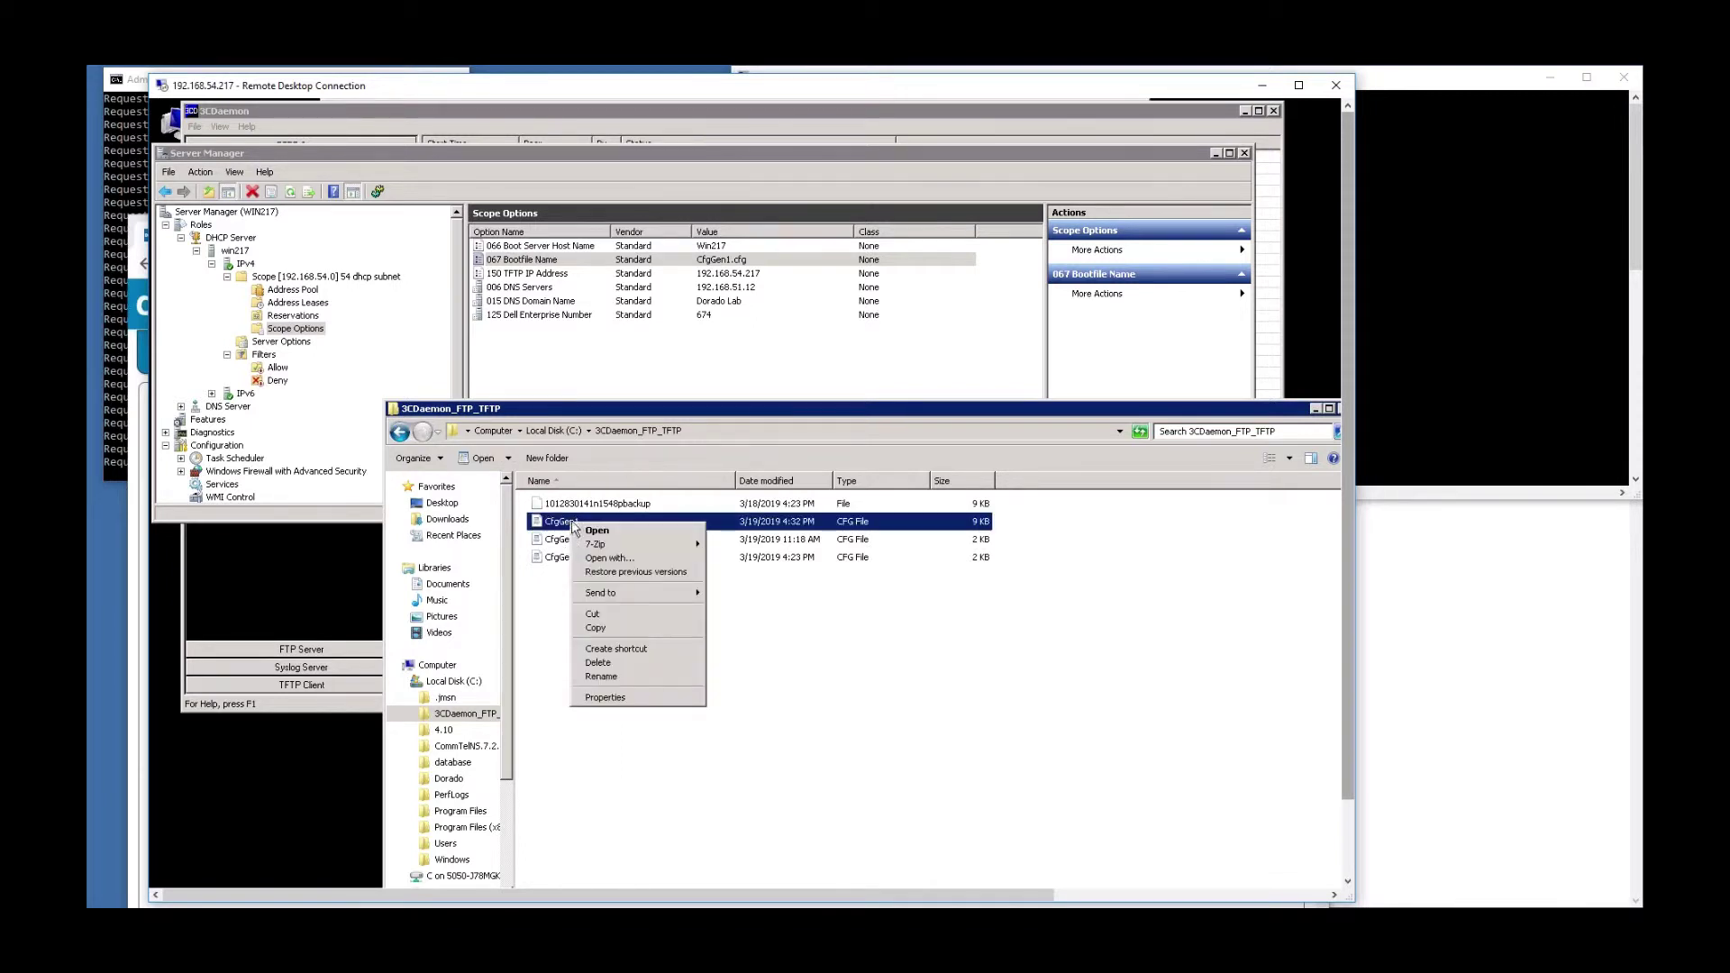
pyautogui.click(635, 553)
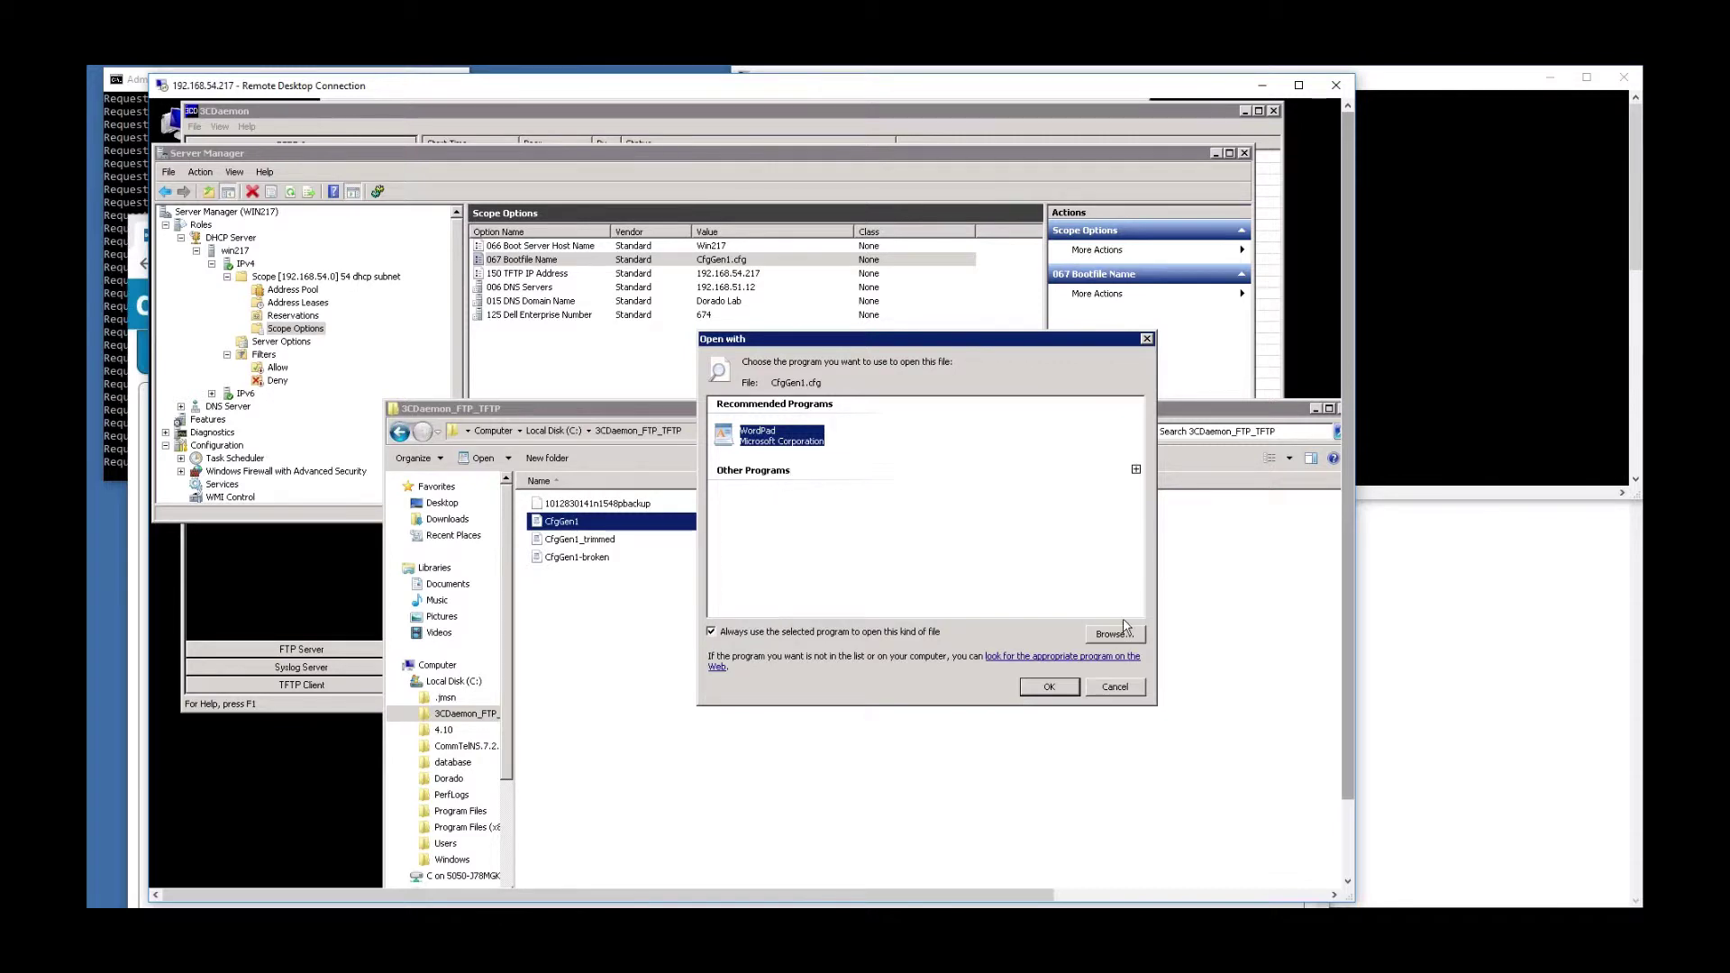
pyautogui.click(1045, 688)
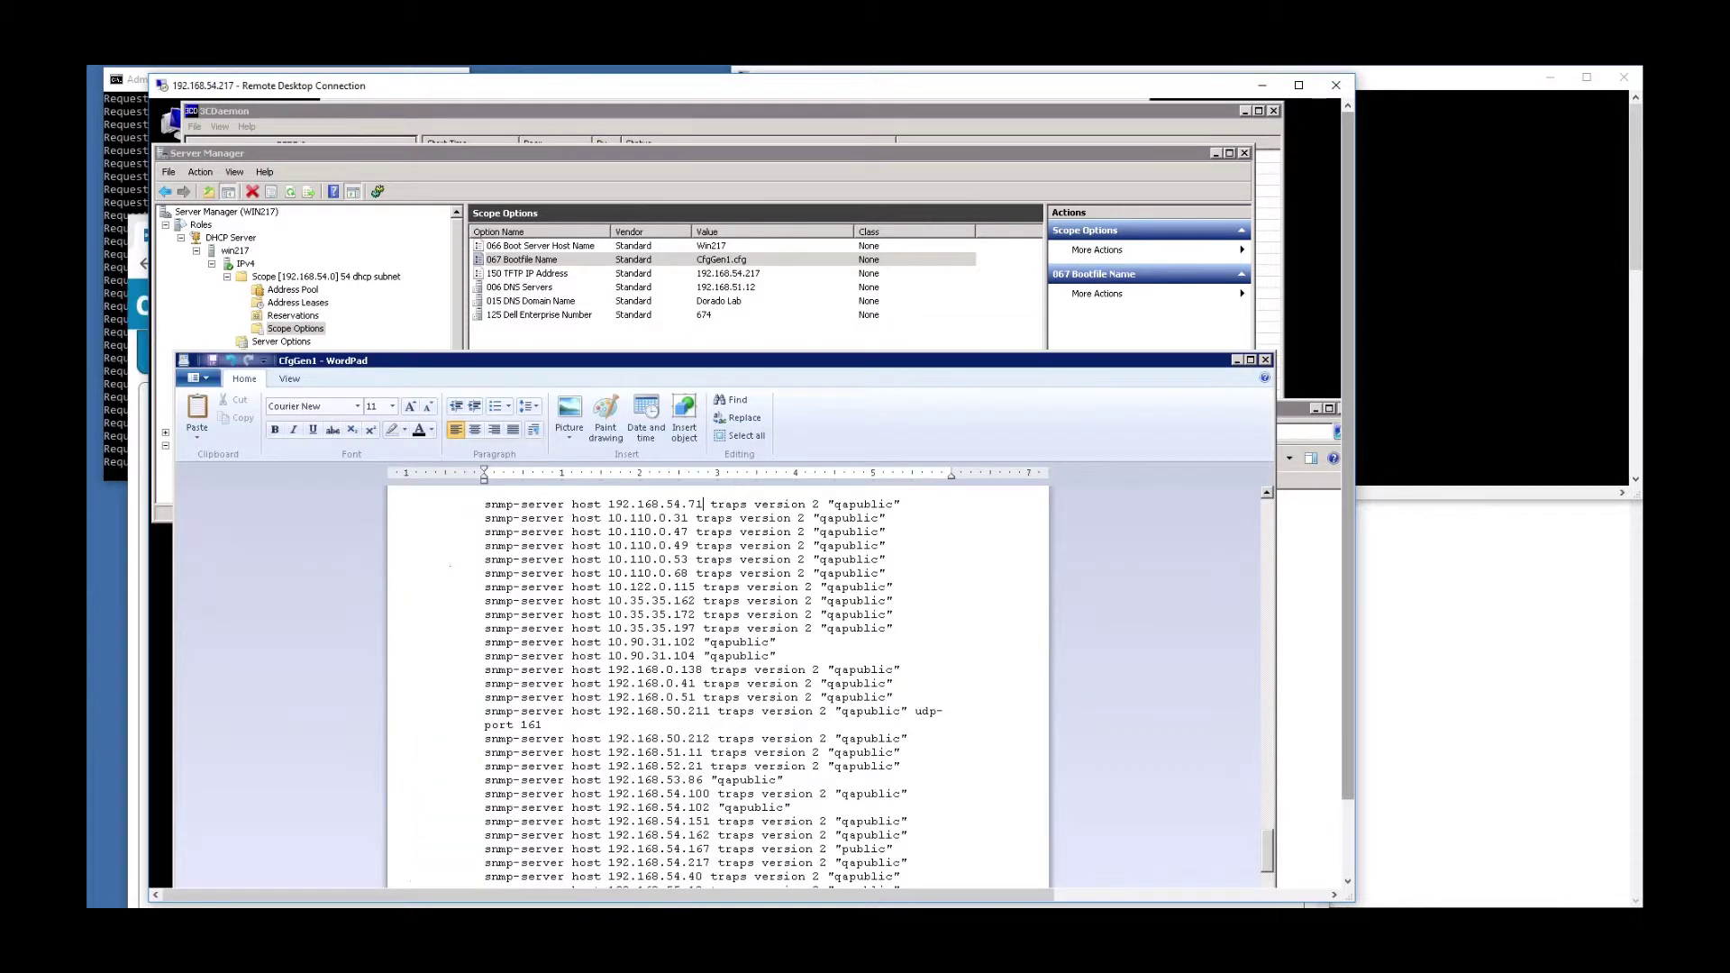
pyautogui.moveTo(935, 362); pyautogui.dragTo(910, 200)
pyautogui.moveTo(1245, 702); pyautogui.dragTo(1240, 410)
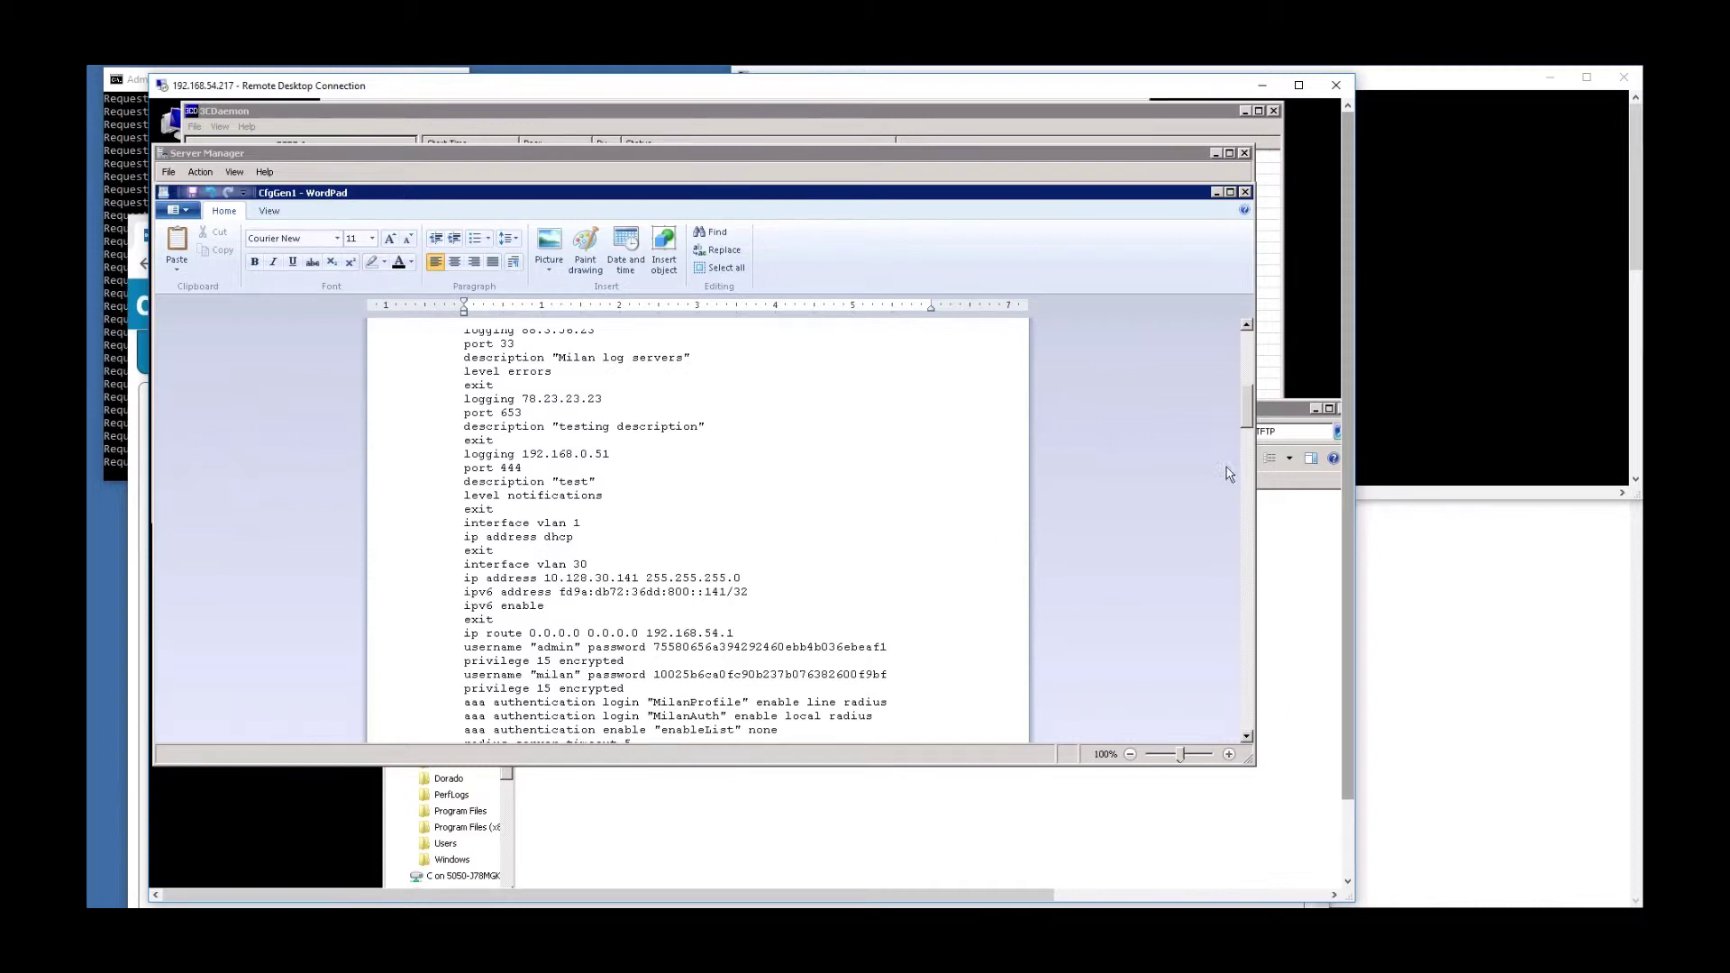
# Scroll through the RADIUS settings and interface sections, marking the Gi1/0/1 interface line
pyautogui.click(1249, 718)
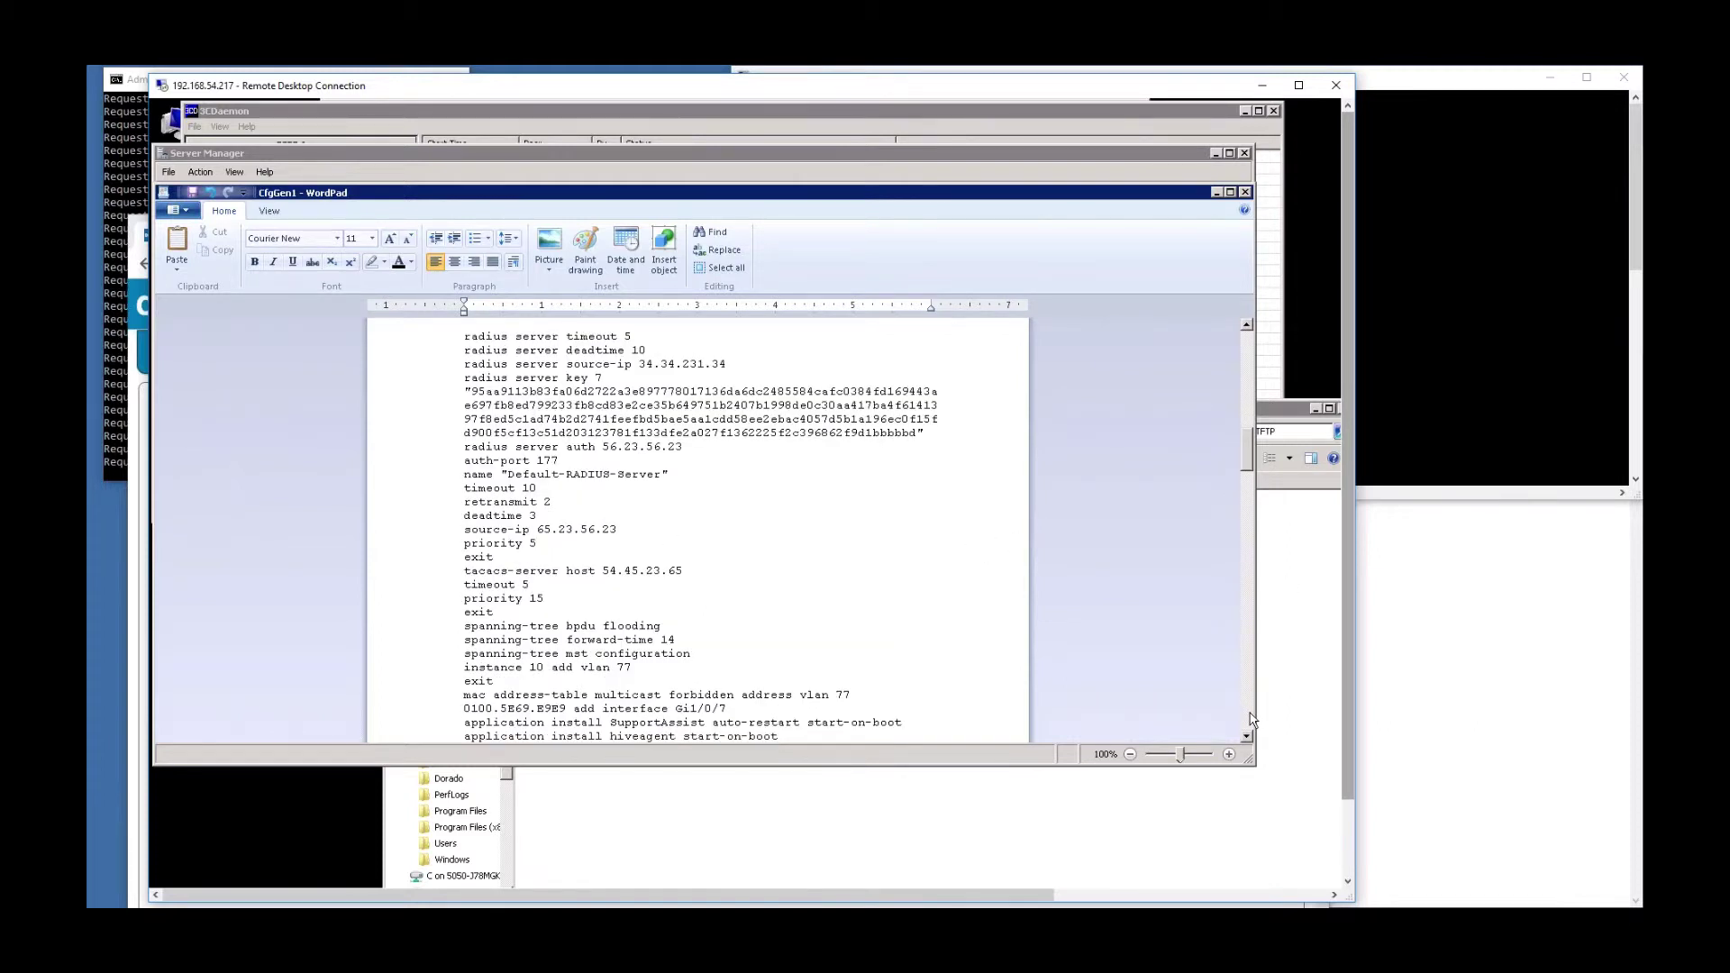
pyautogui.click(1249, 718)
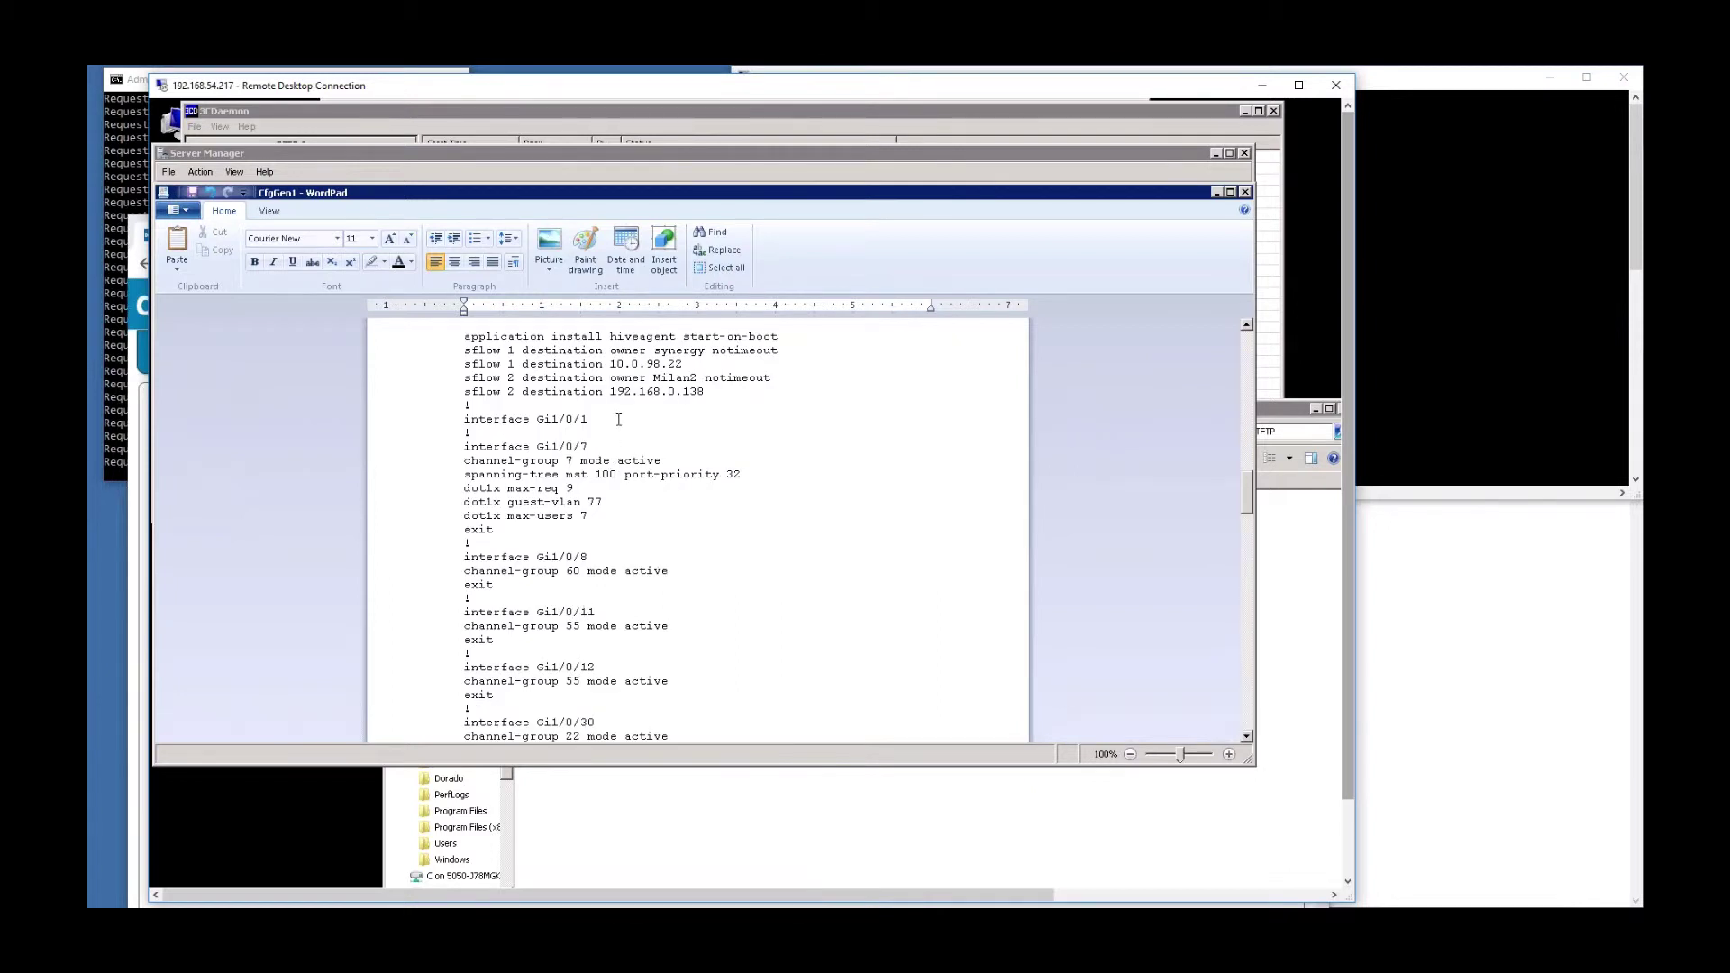
pyautogui.moveTo(589, 419); pyautogui.dragTo(457, 421)
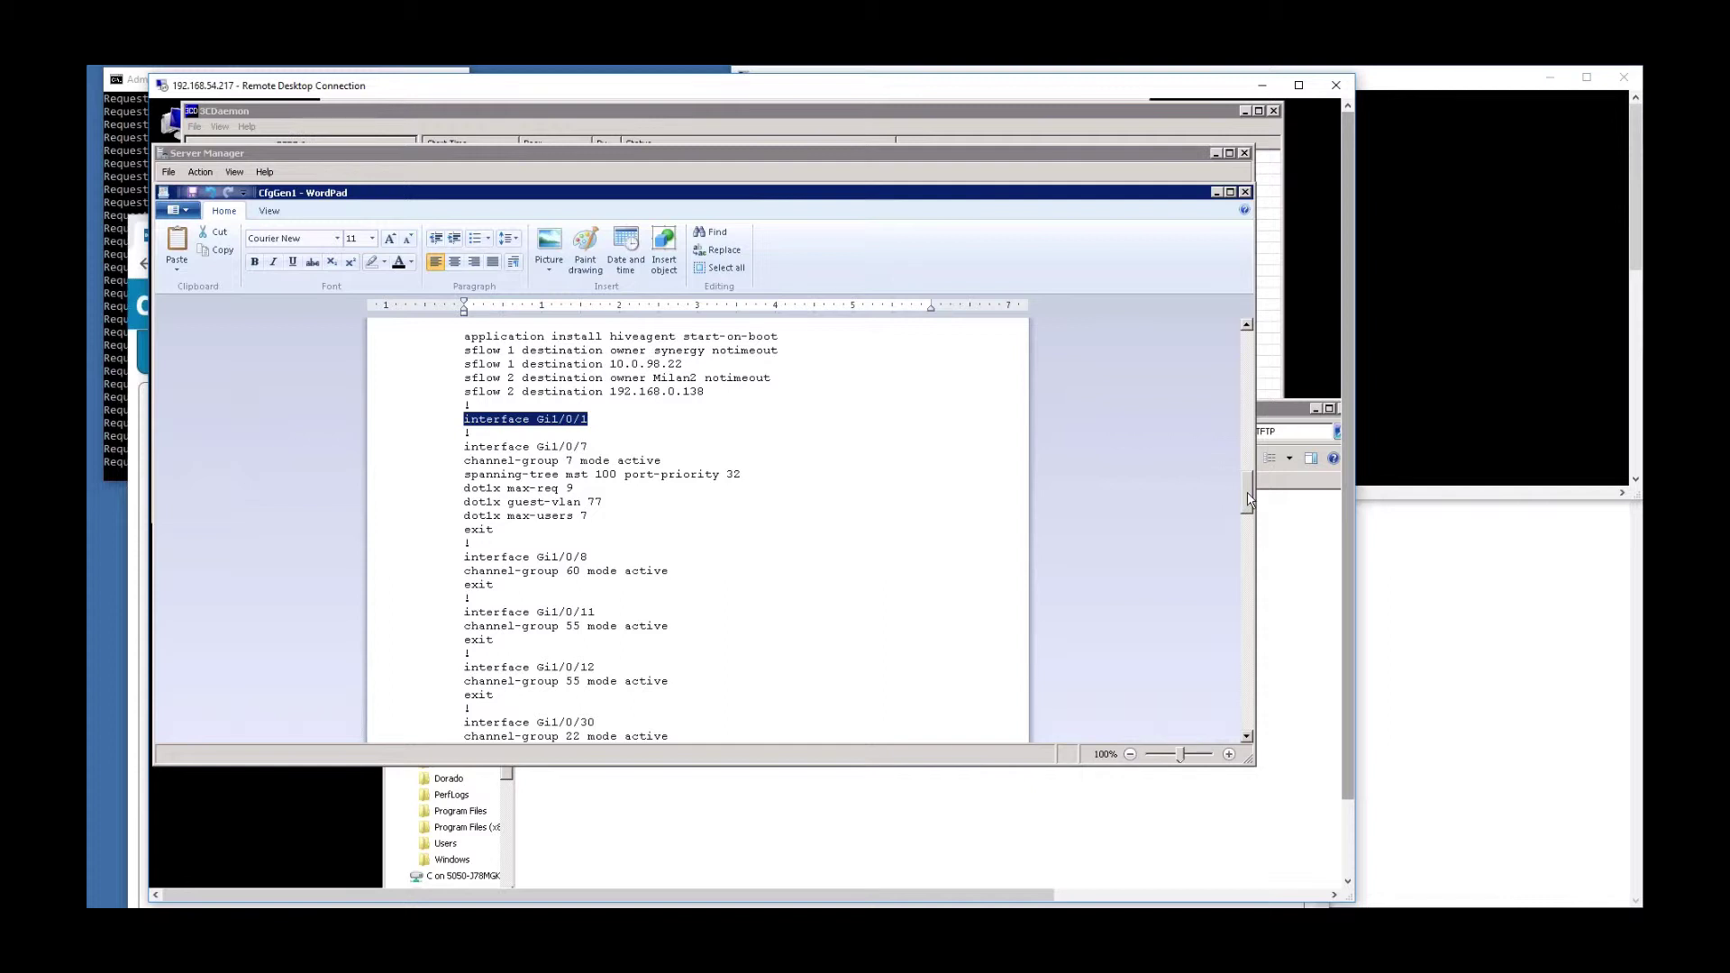
pyautogui.moveTo(1248, 498); pyautogui.dragTo(1249, 500)
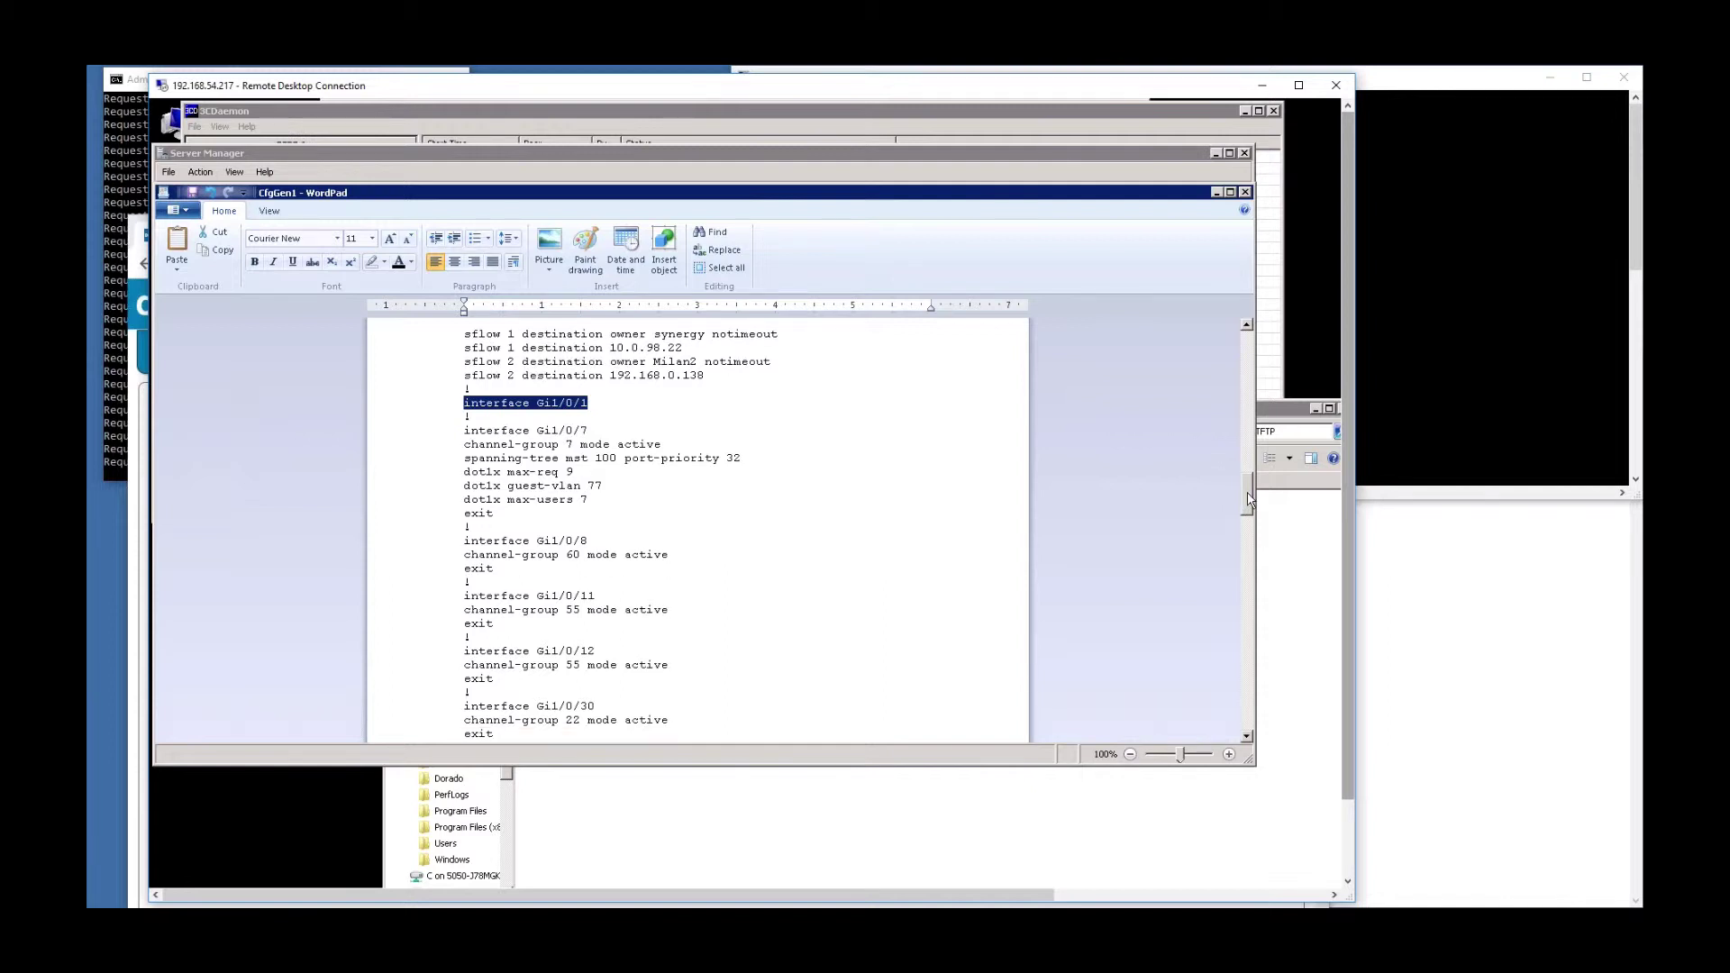
pyautogui.click(1248, 734)
pyautogui.click(1249, 734)
pyautogui.scroll(-20, 1250, 732)
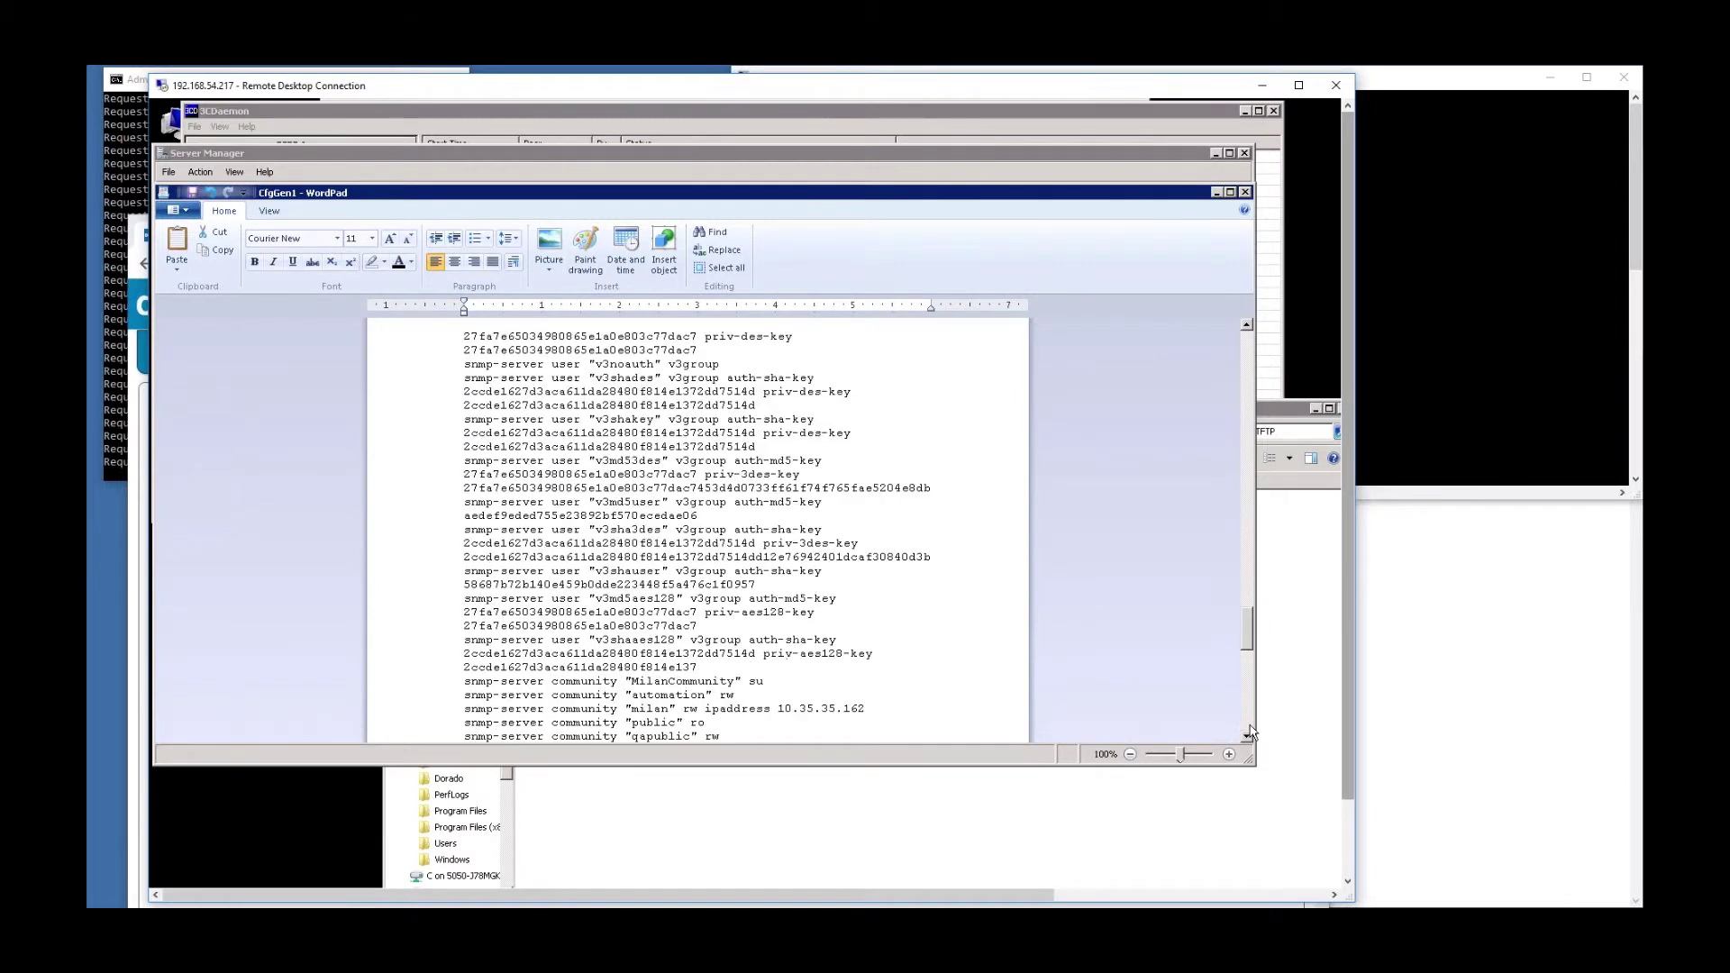
pyautogui.moveTo(1252, 628); pyautogui.dragTo(1238, 710)
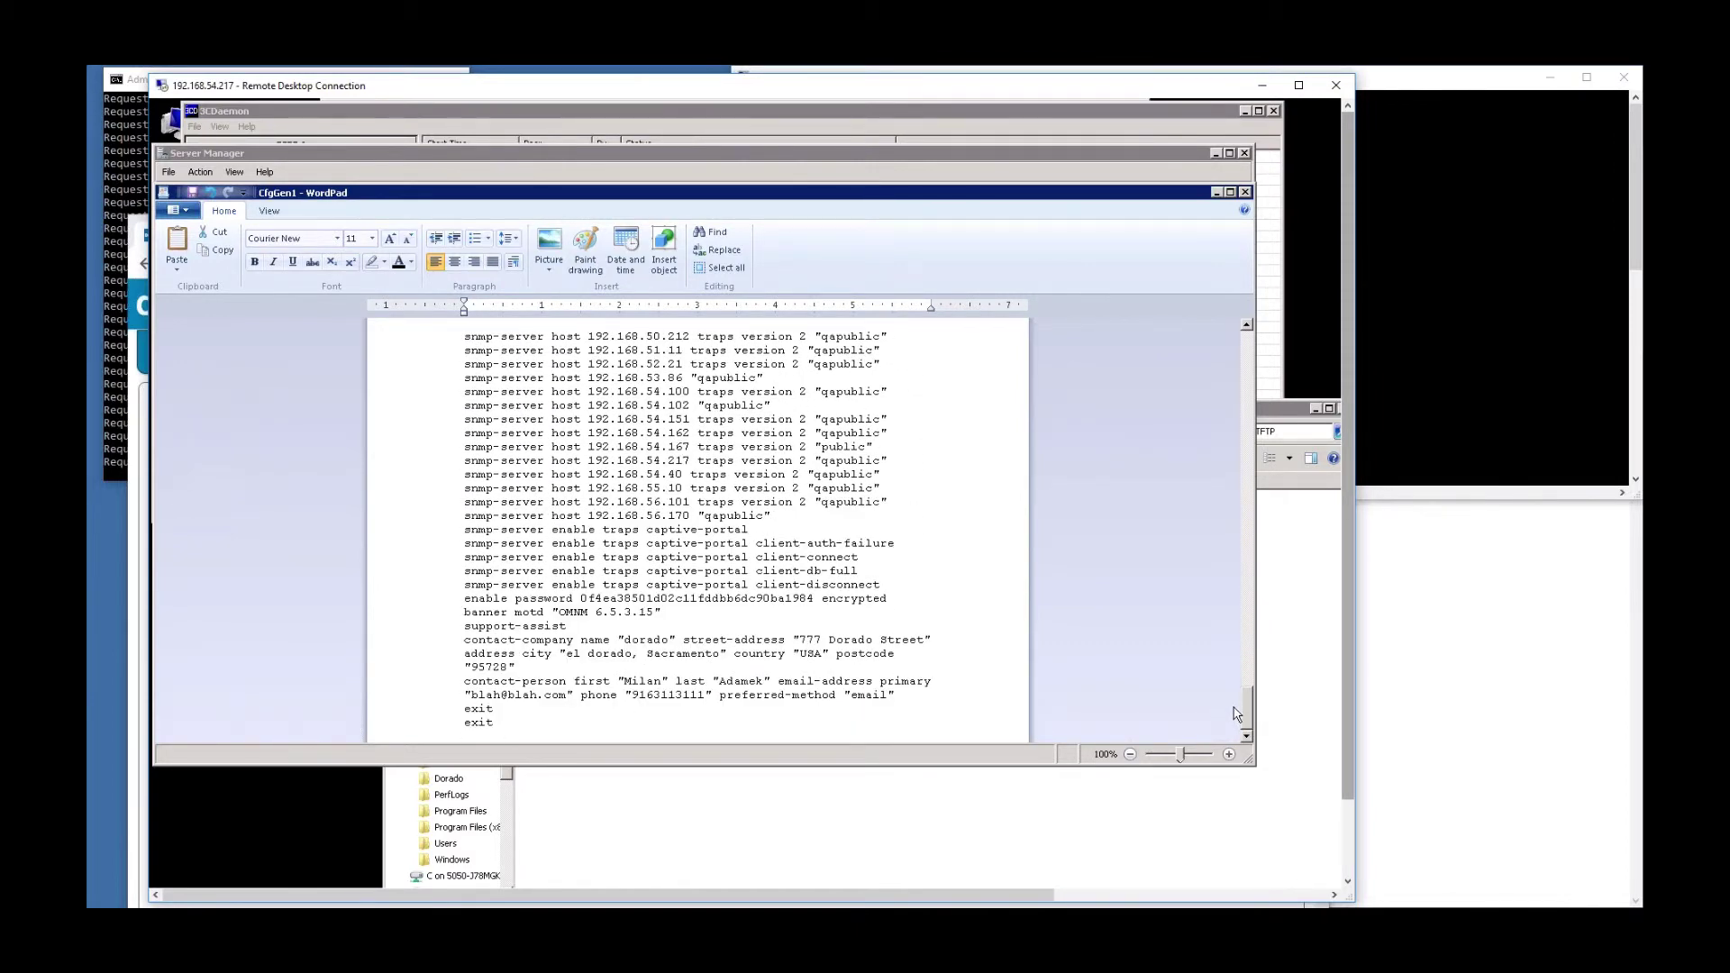
pyautogui.moveTo(1237, 709); pyautogui.dragTo(1249, 652)
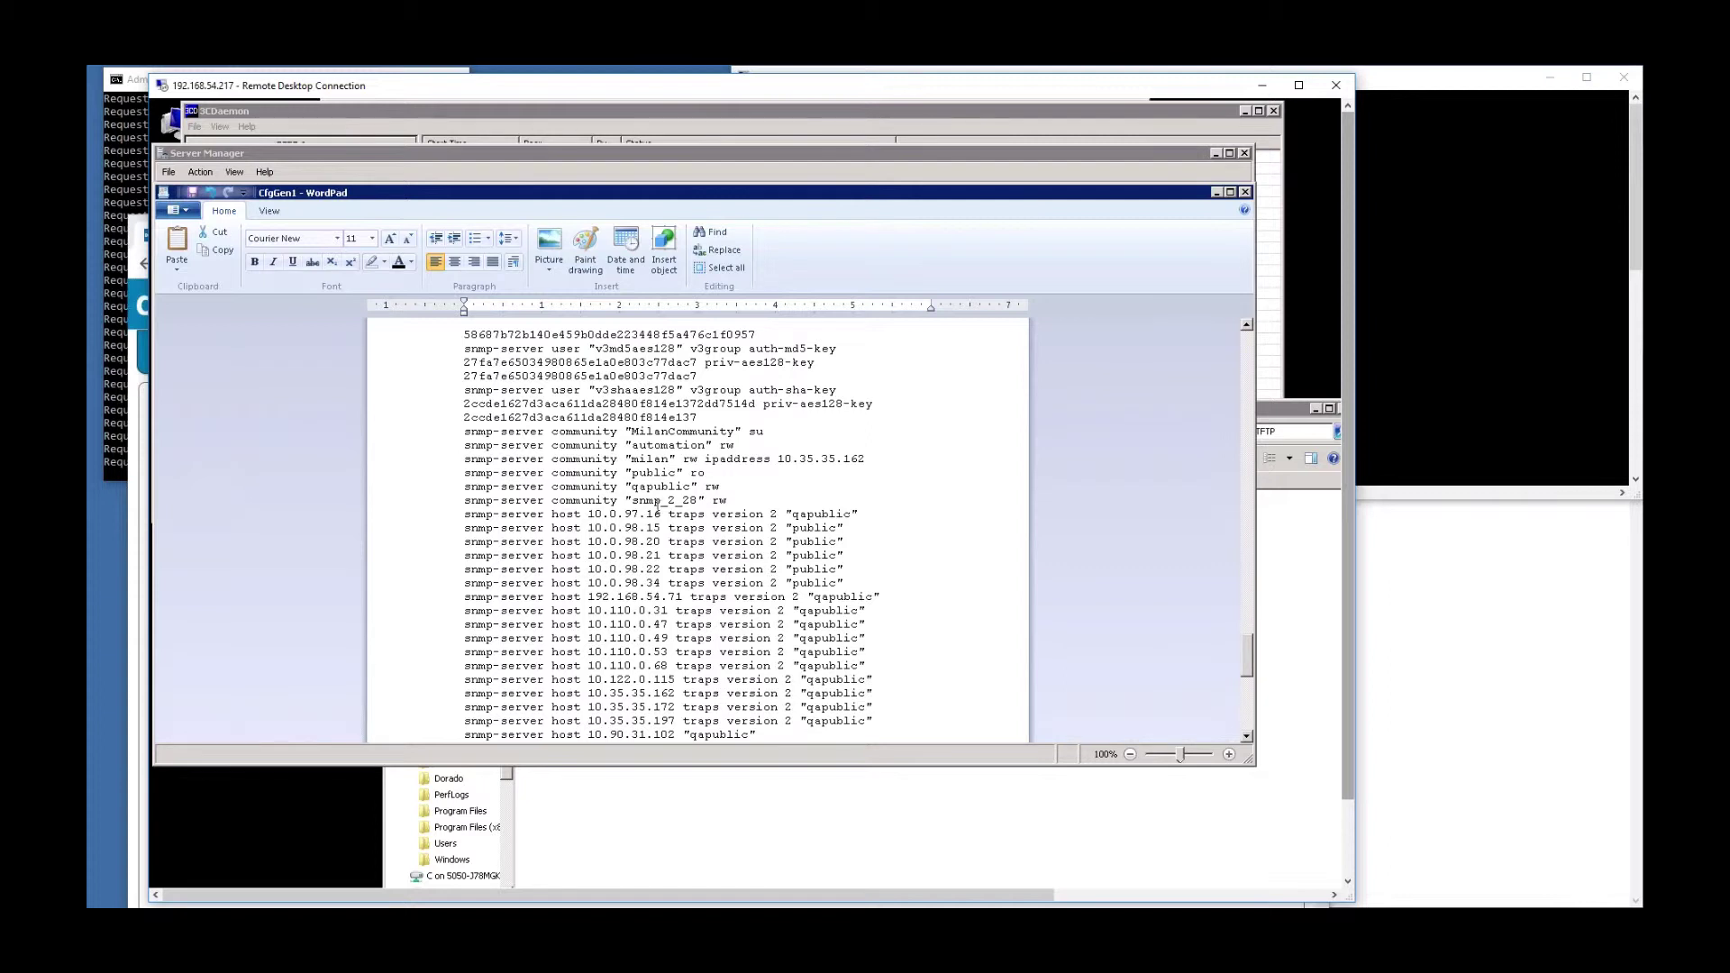
pyautogui.tripleClick(467, 488)
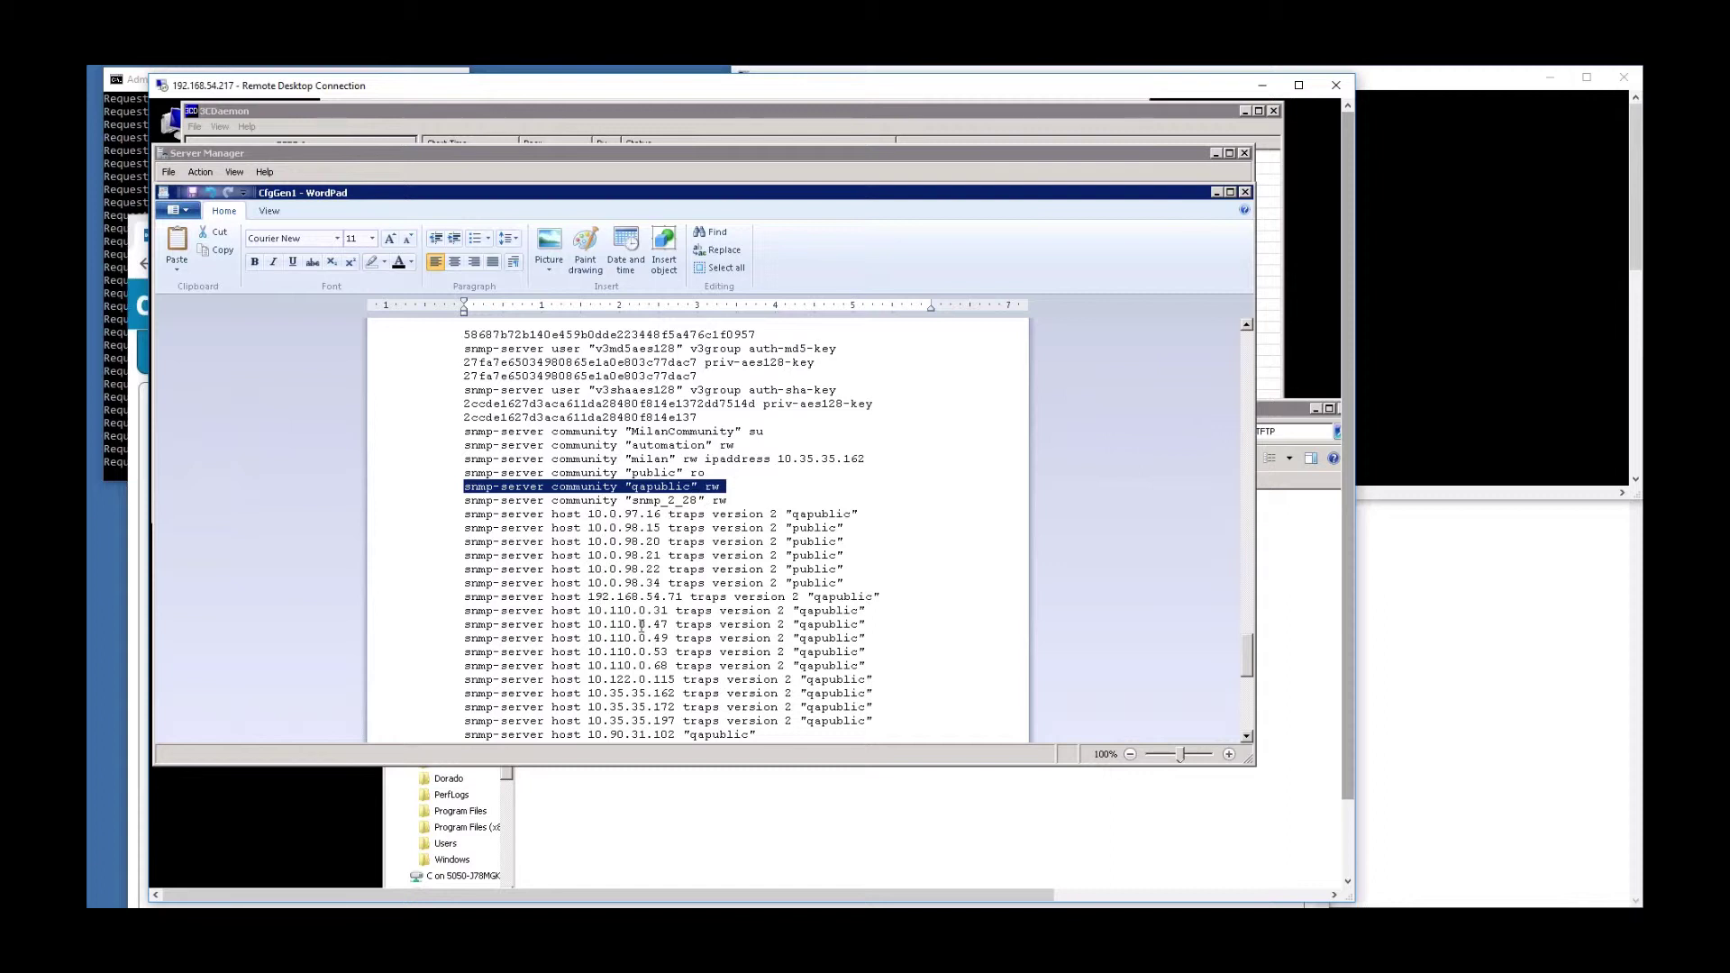
pyautogui.click(452, 602)
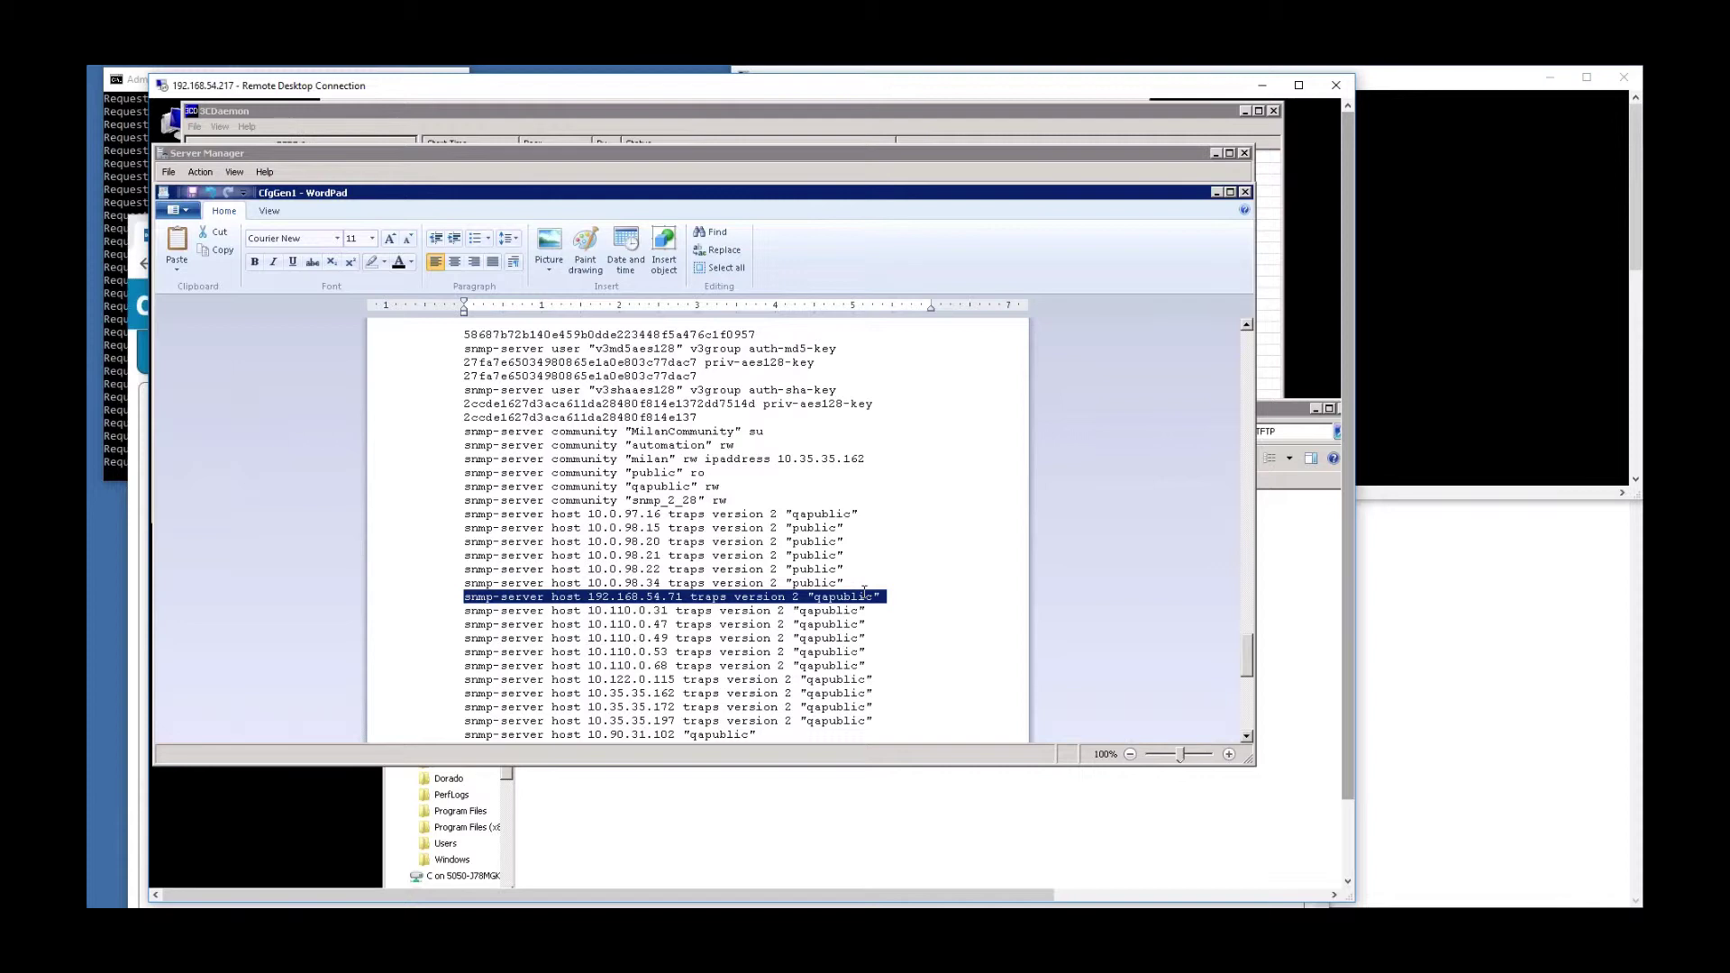
pyautogui.click(1247, 737)
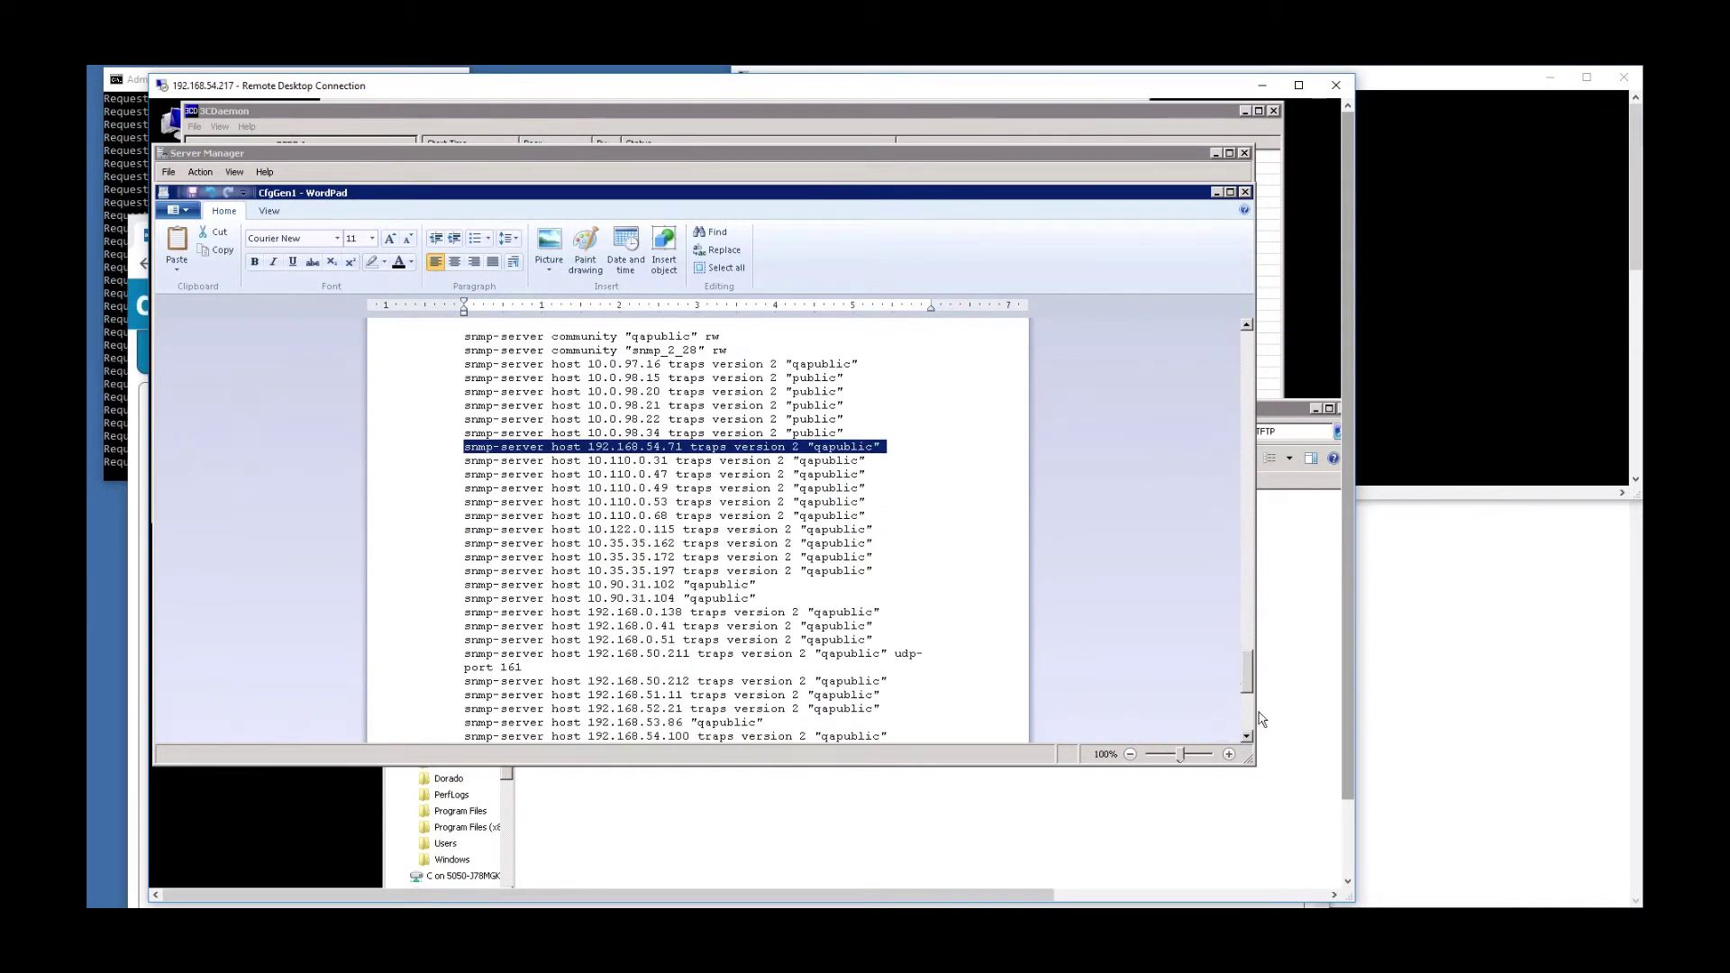
pyautogui.click(1248, 737)
pyautogui.click(1248, 737)
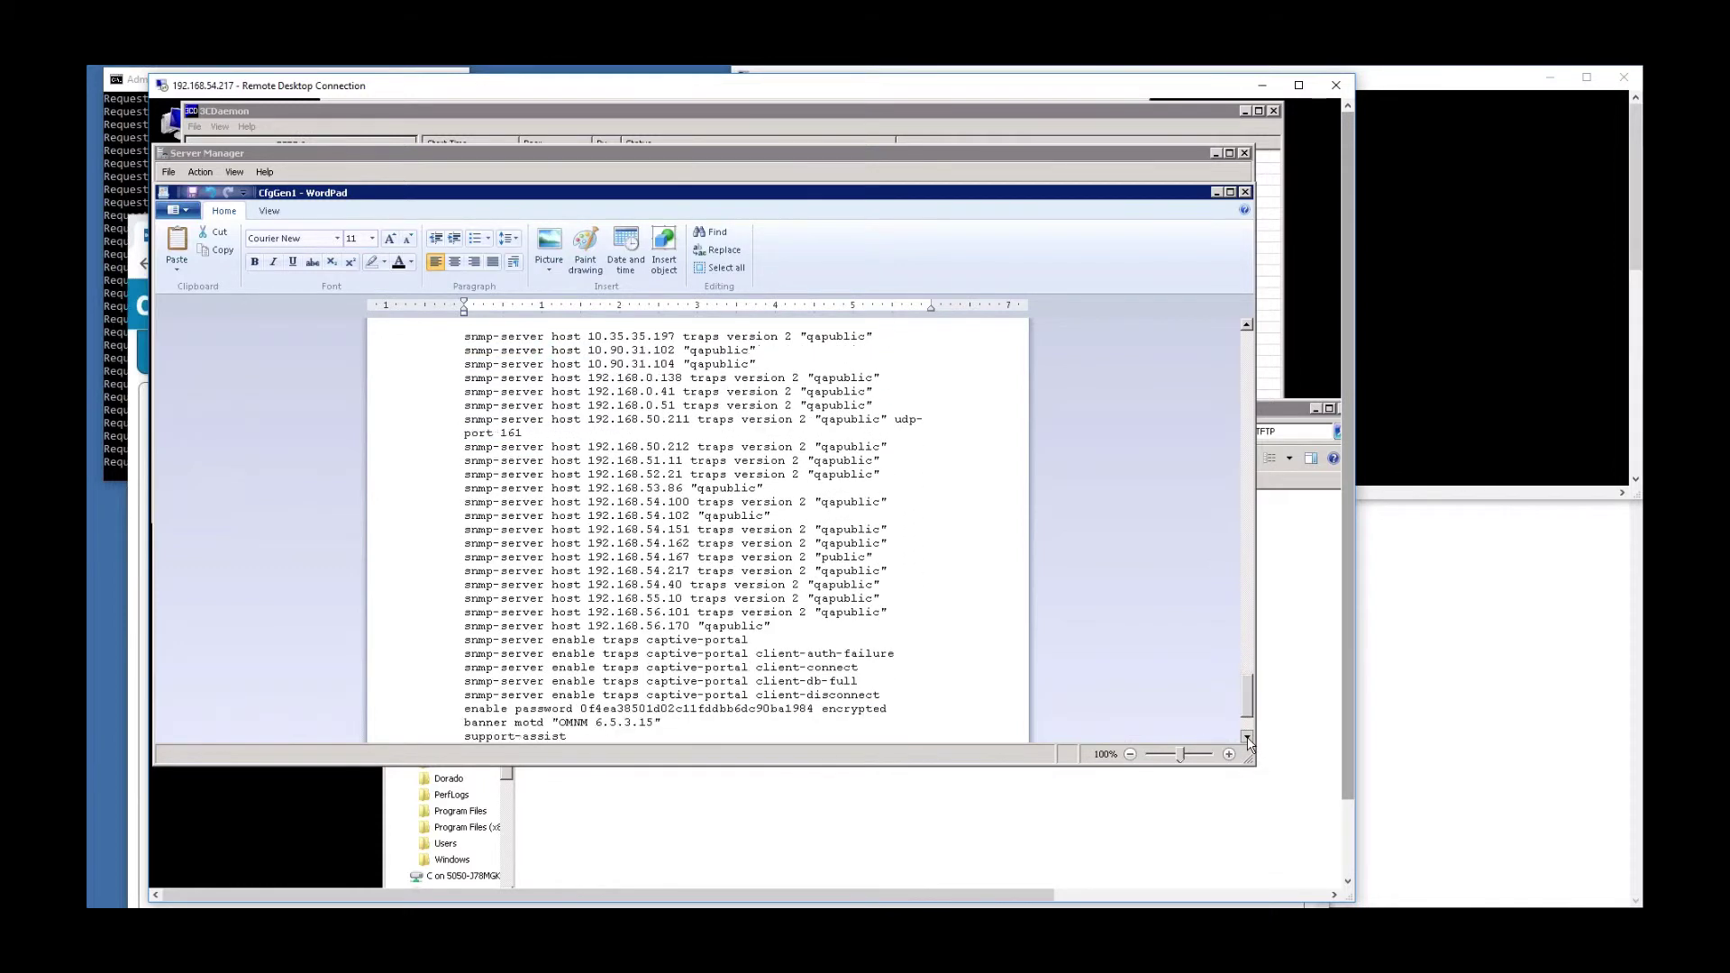
pyautogui.click(1248, 737)
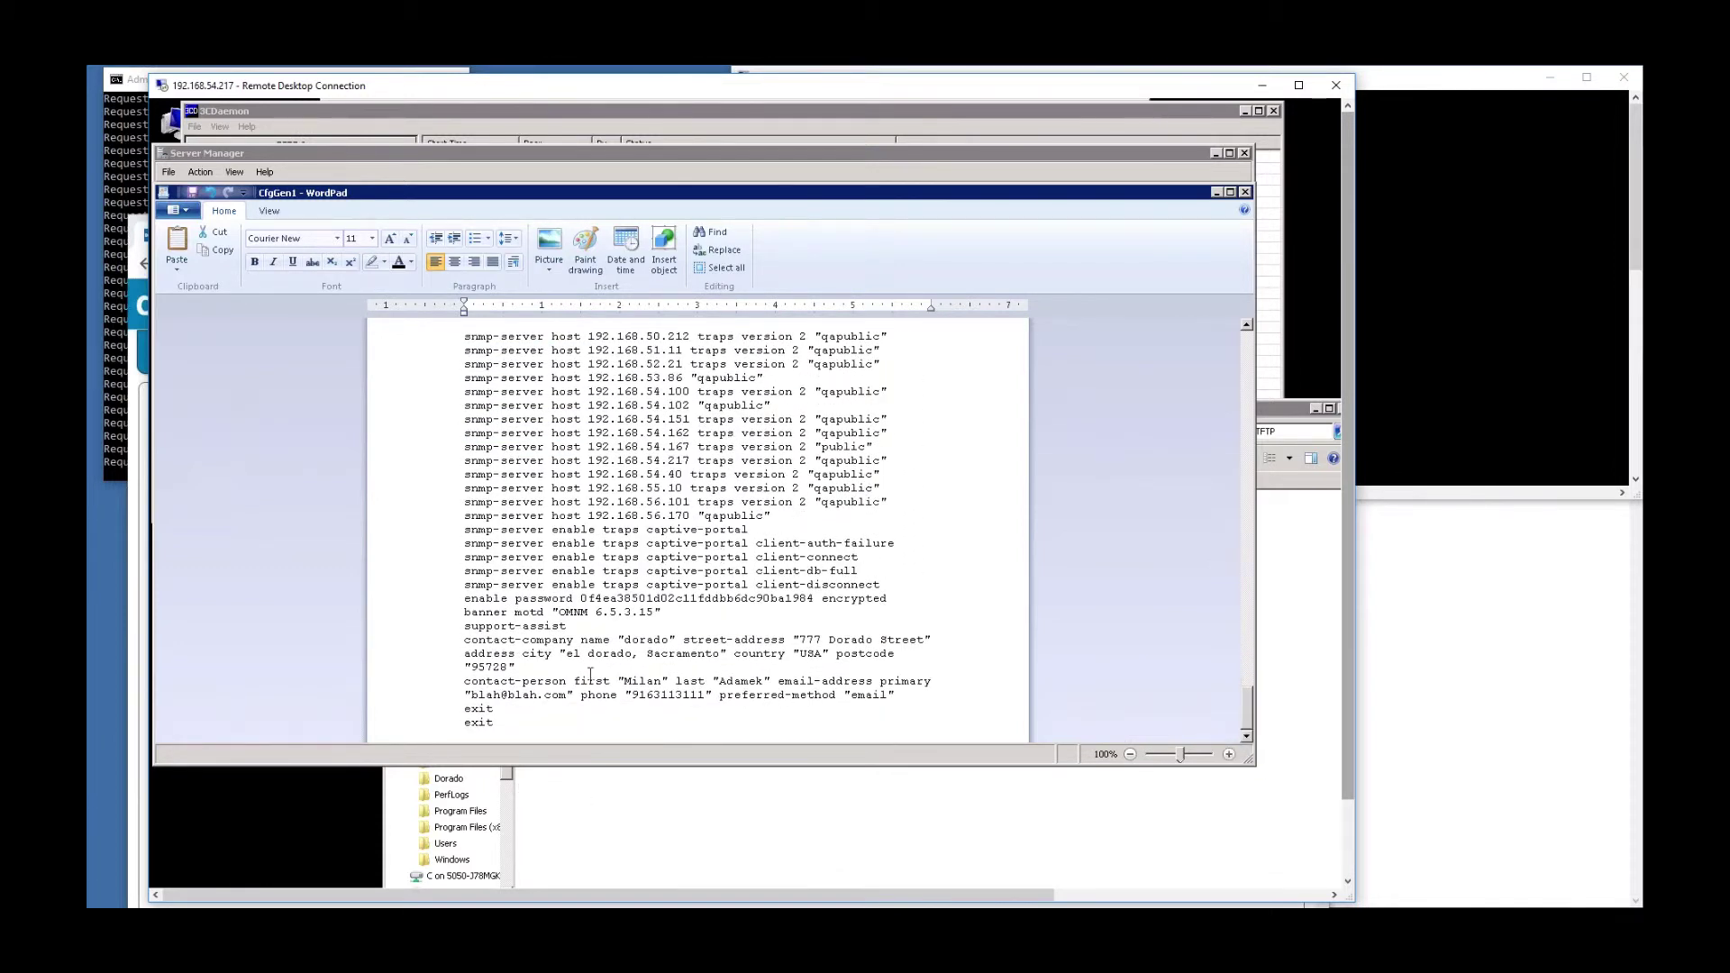
# Change the banner message to read 'via OMNM ZTP' and save the configuration file
pyautogui.click(556, 611)
pyautogui.write('via OMNM ZTPO')
pyautogui.press('BackSpace')
pyautogui.moveTo(465, 598); pyautogui.dragTo(887, 591)
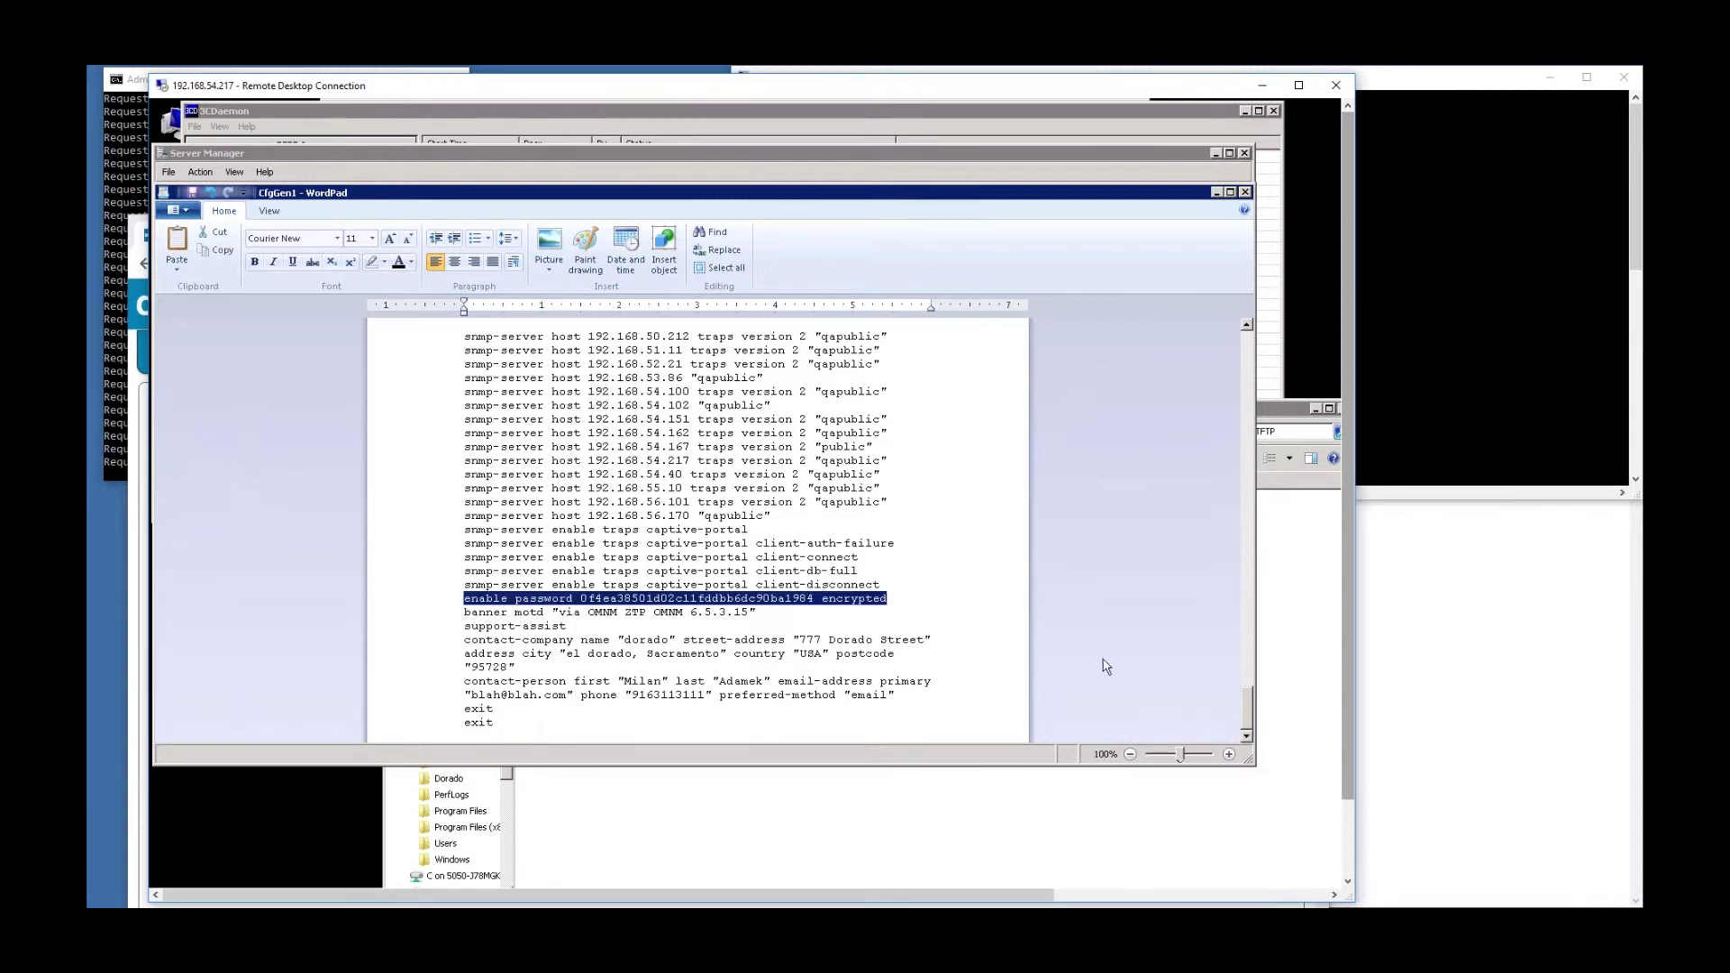
pyautogui.moveTo(1247, 718); pyautogui.dragTo(1244, 346)
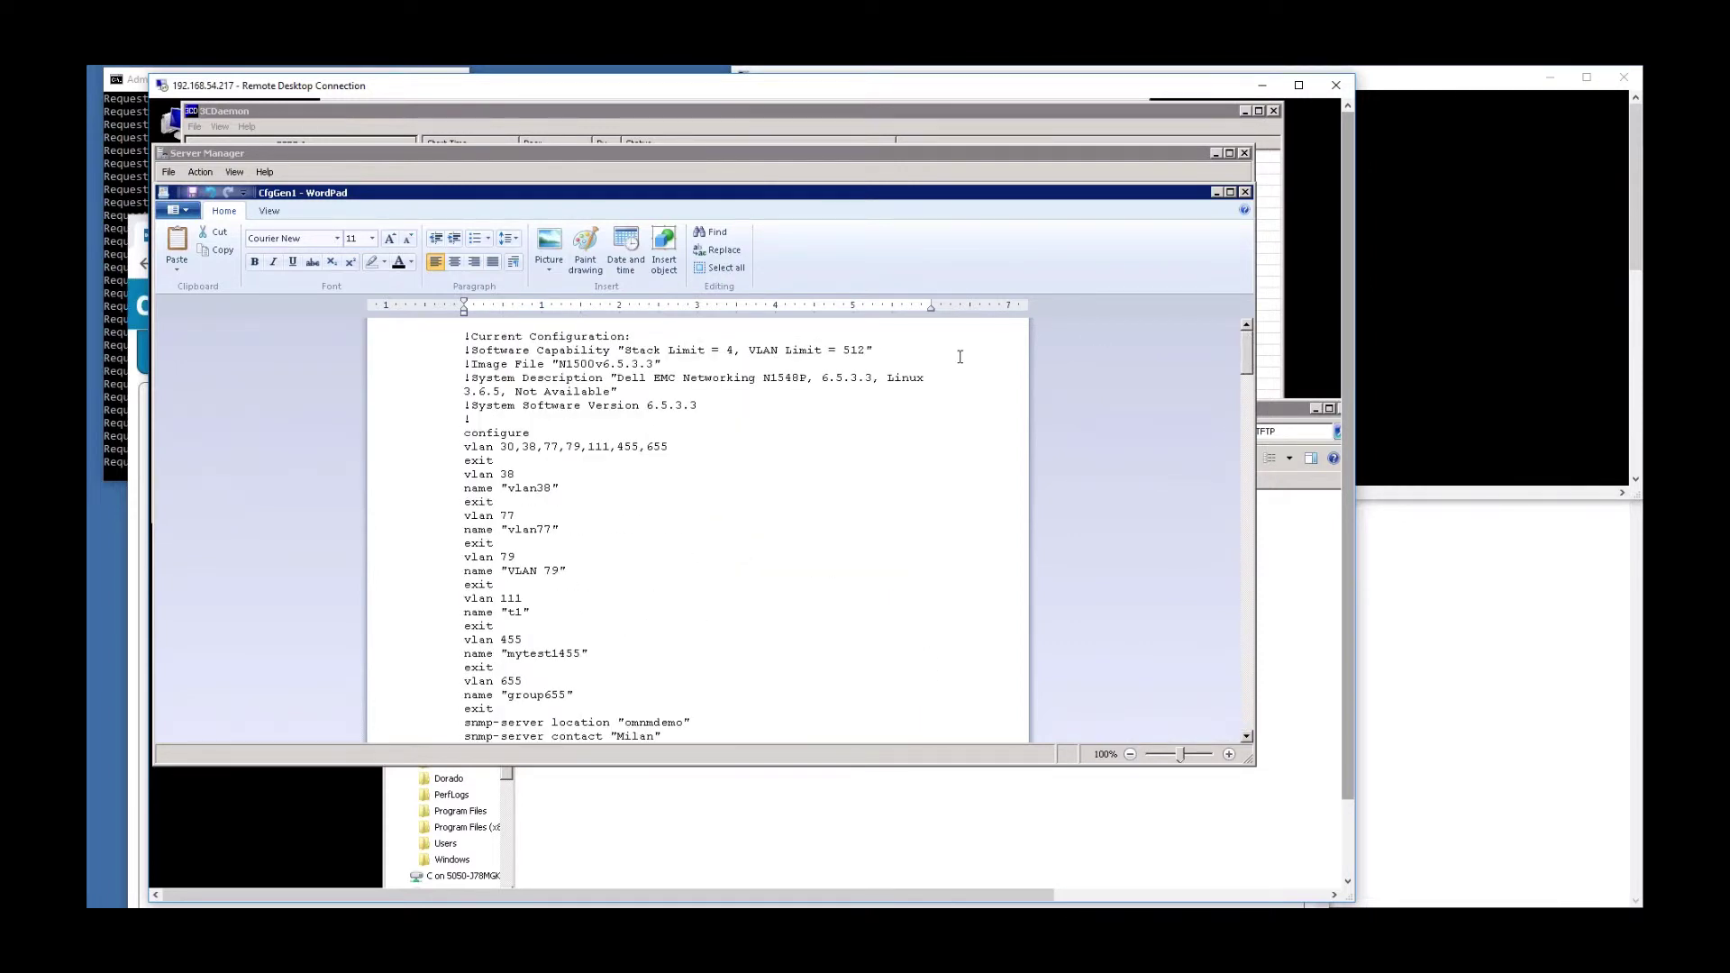
pyautogui.click(192, 194)
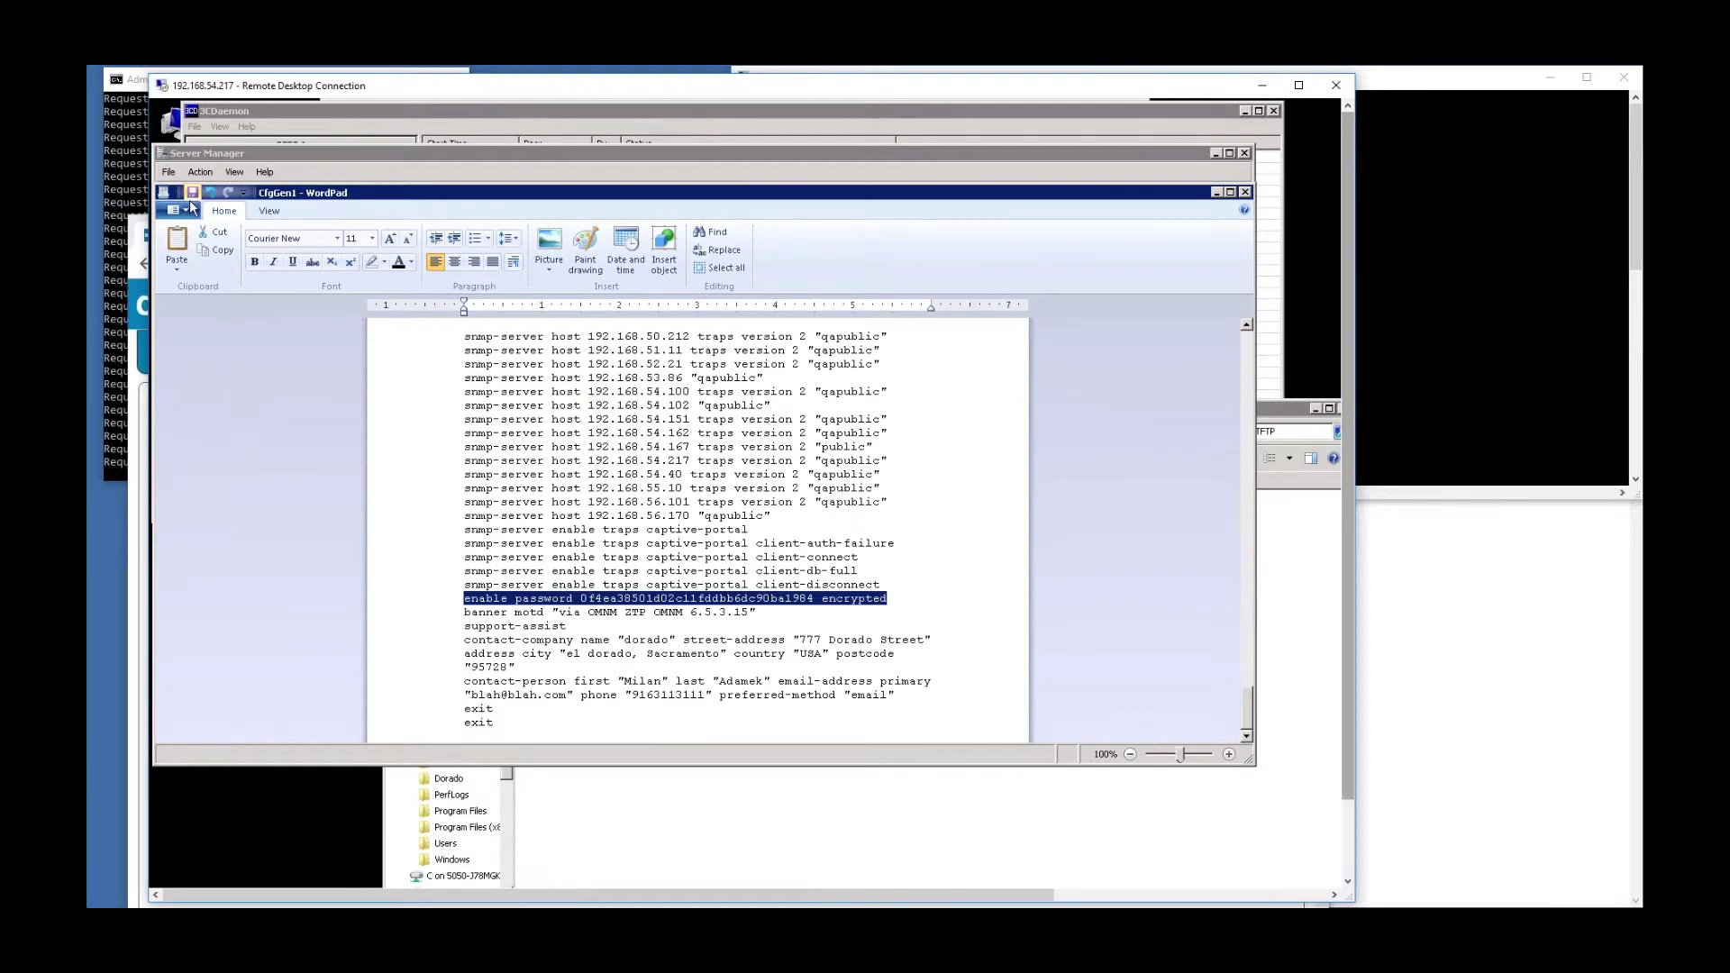
# Open and dismiss the WordPad File menu, then minimize the CfgGen1 window
pyautogui.click(175, 210)
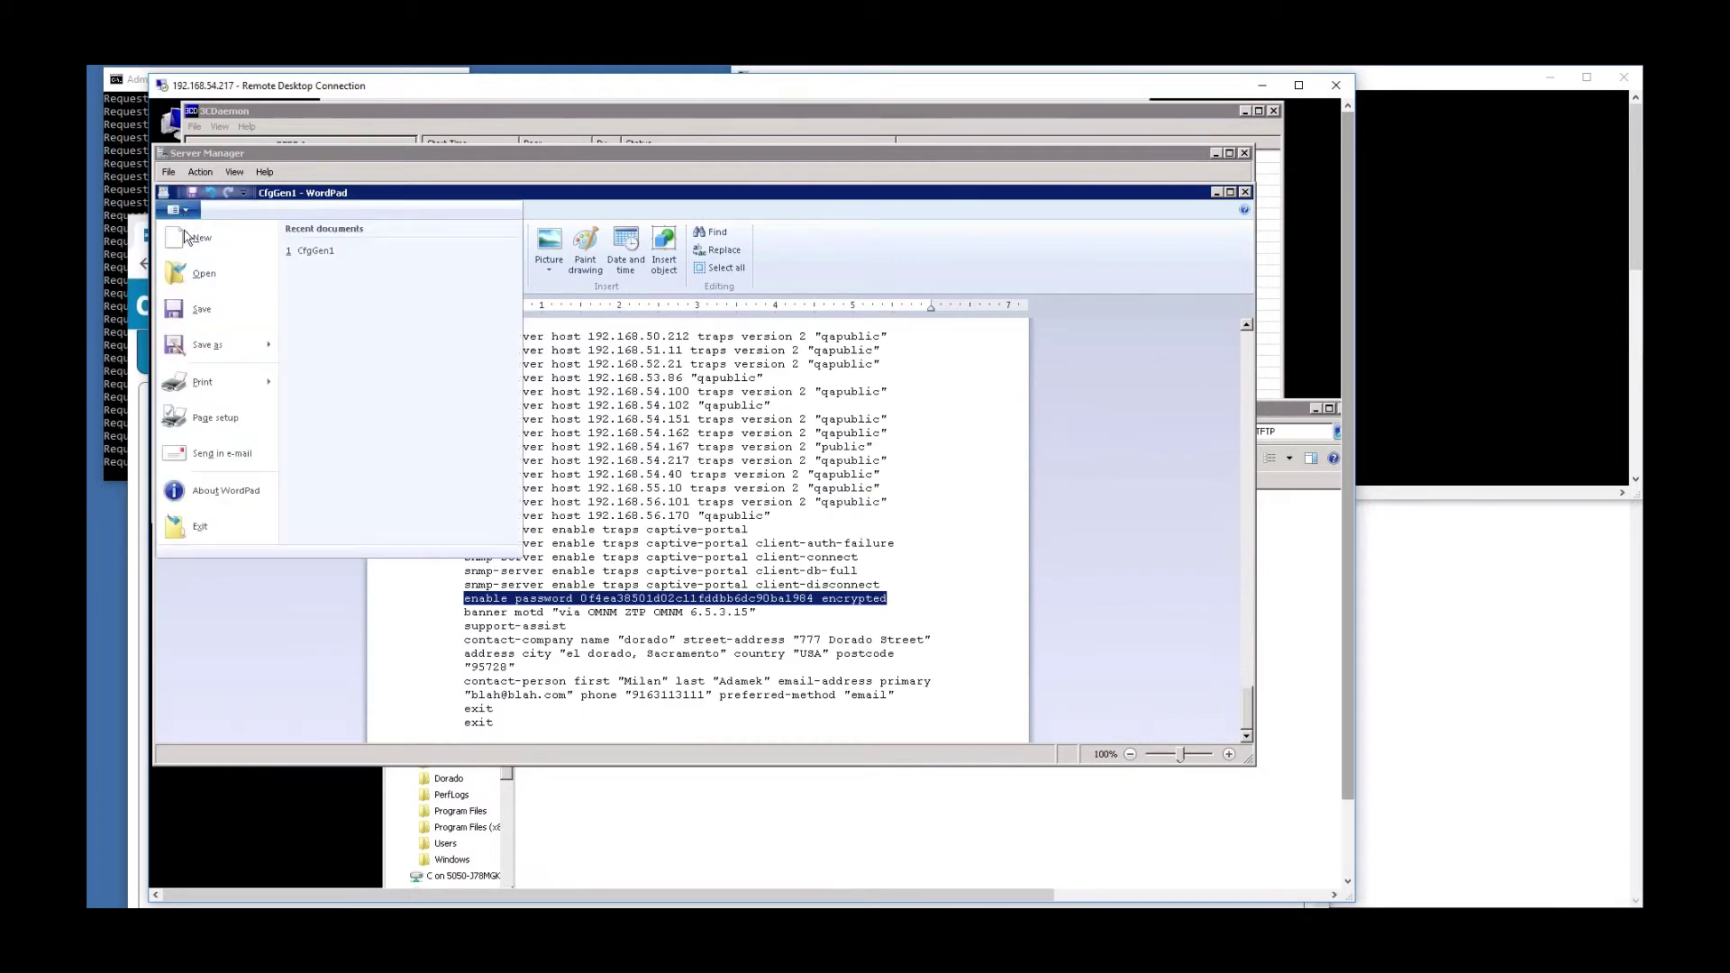
pyautogui.click(1249, 176)
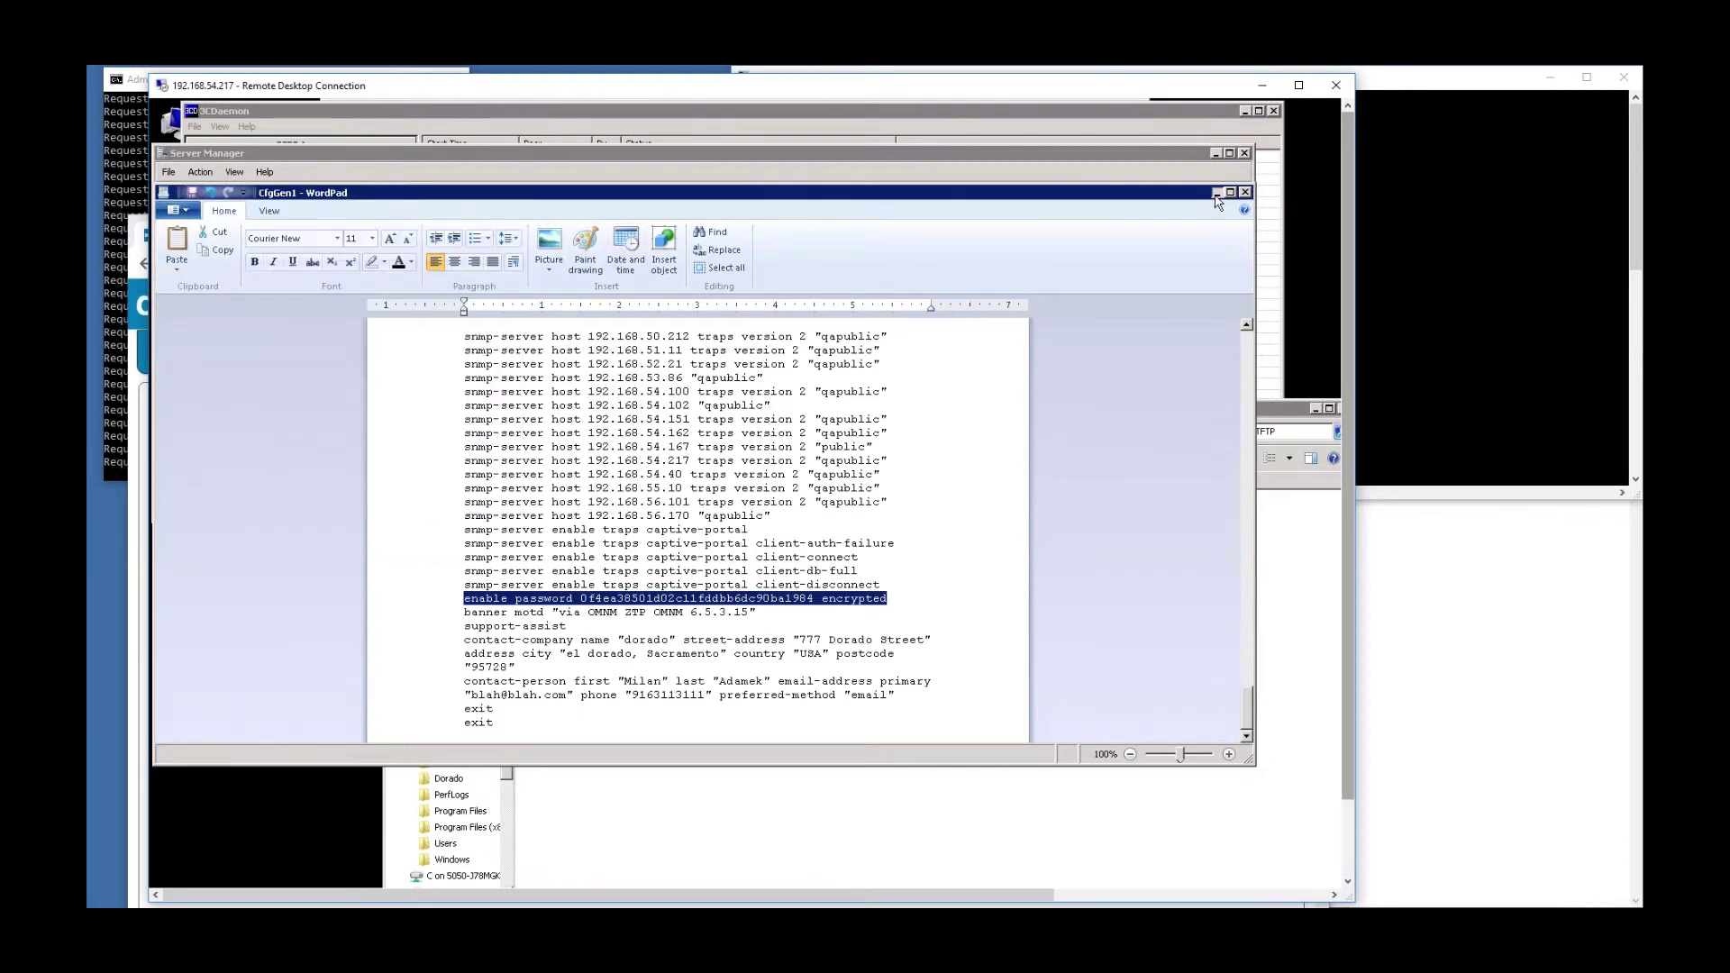
pyautogui.click(1216, 193)
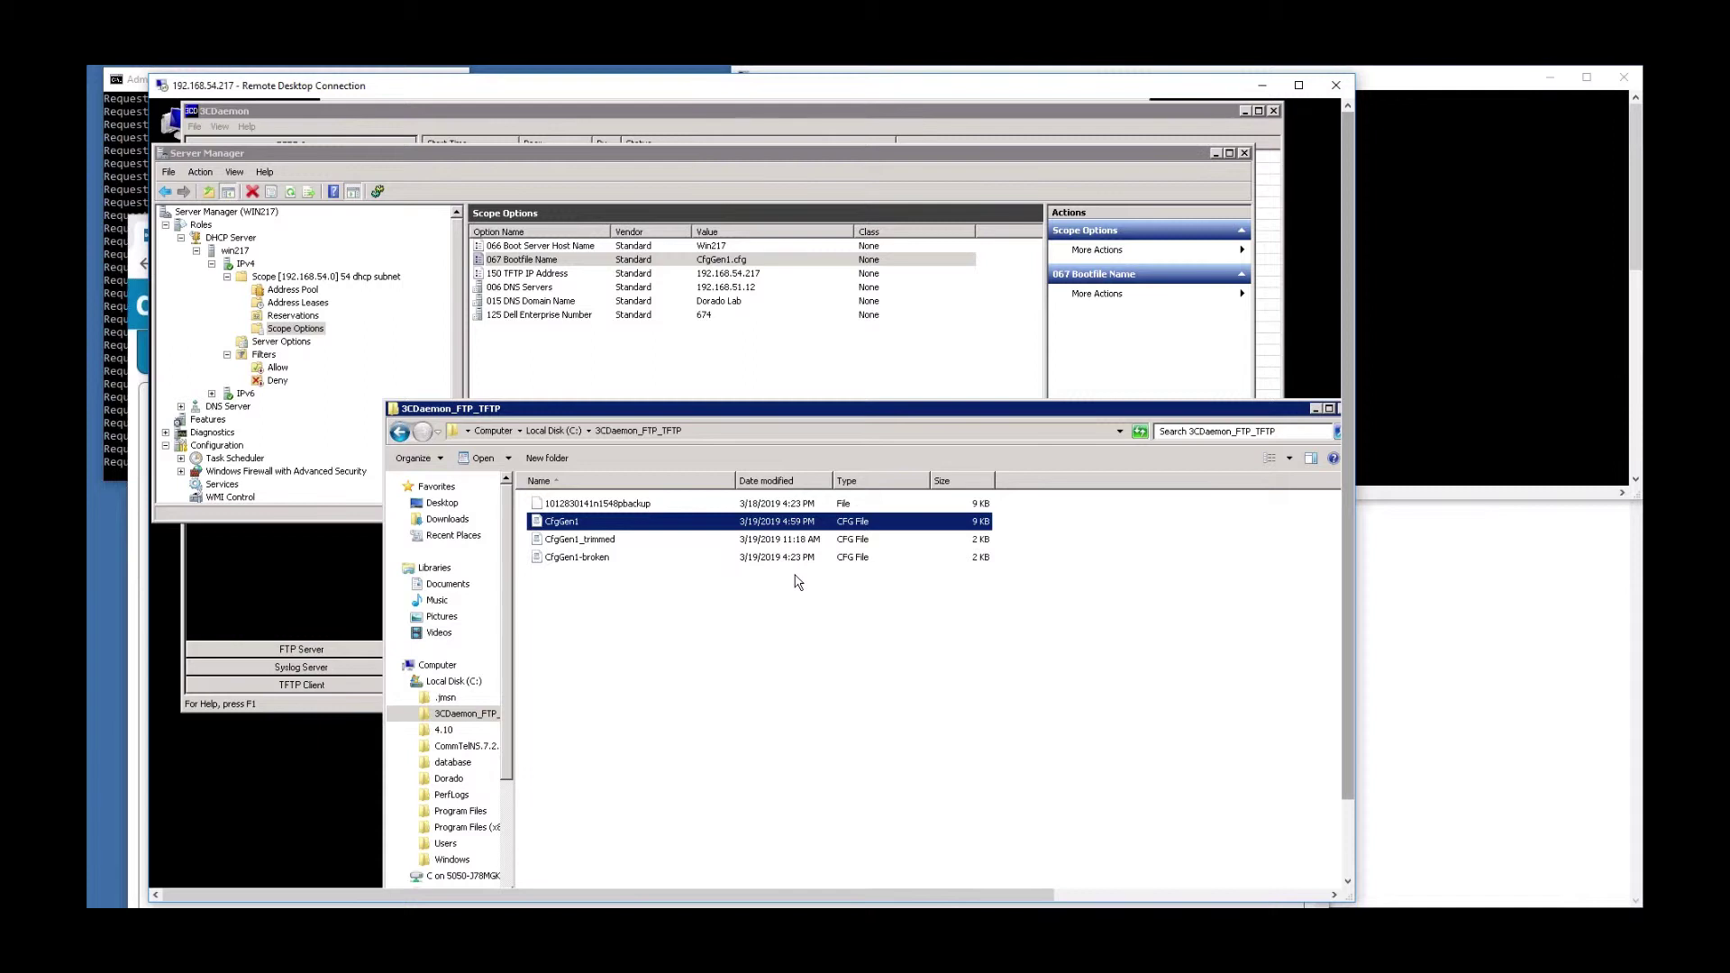
# On the COM1 console, choose 10 and confirm y to erase the configuration, then choose 9 to reboot
pyautogui.click(968, 914)
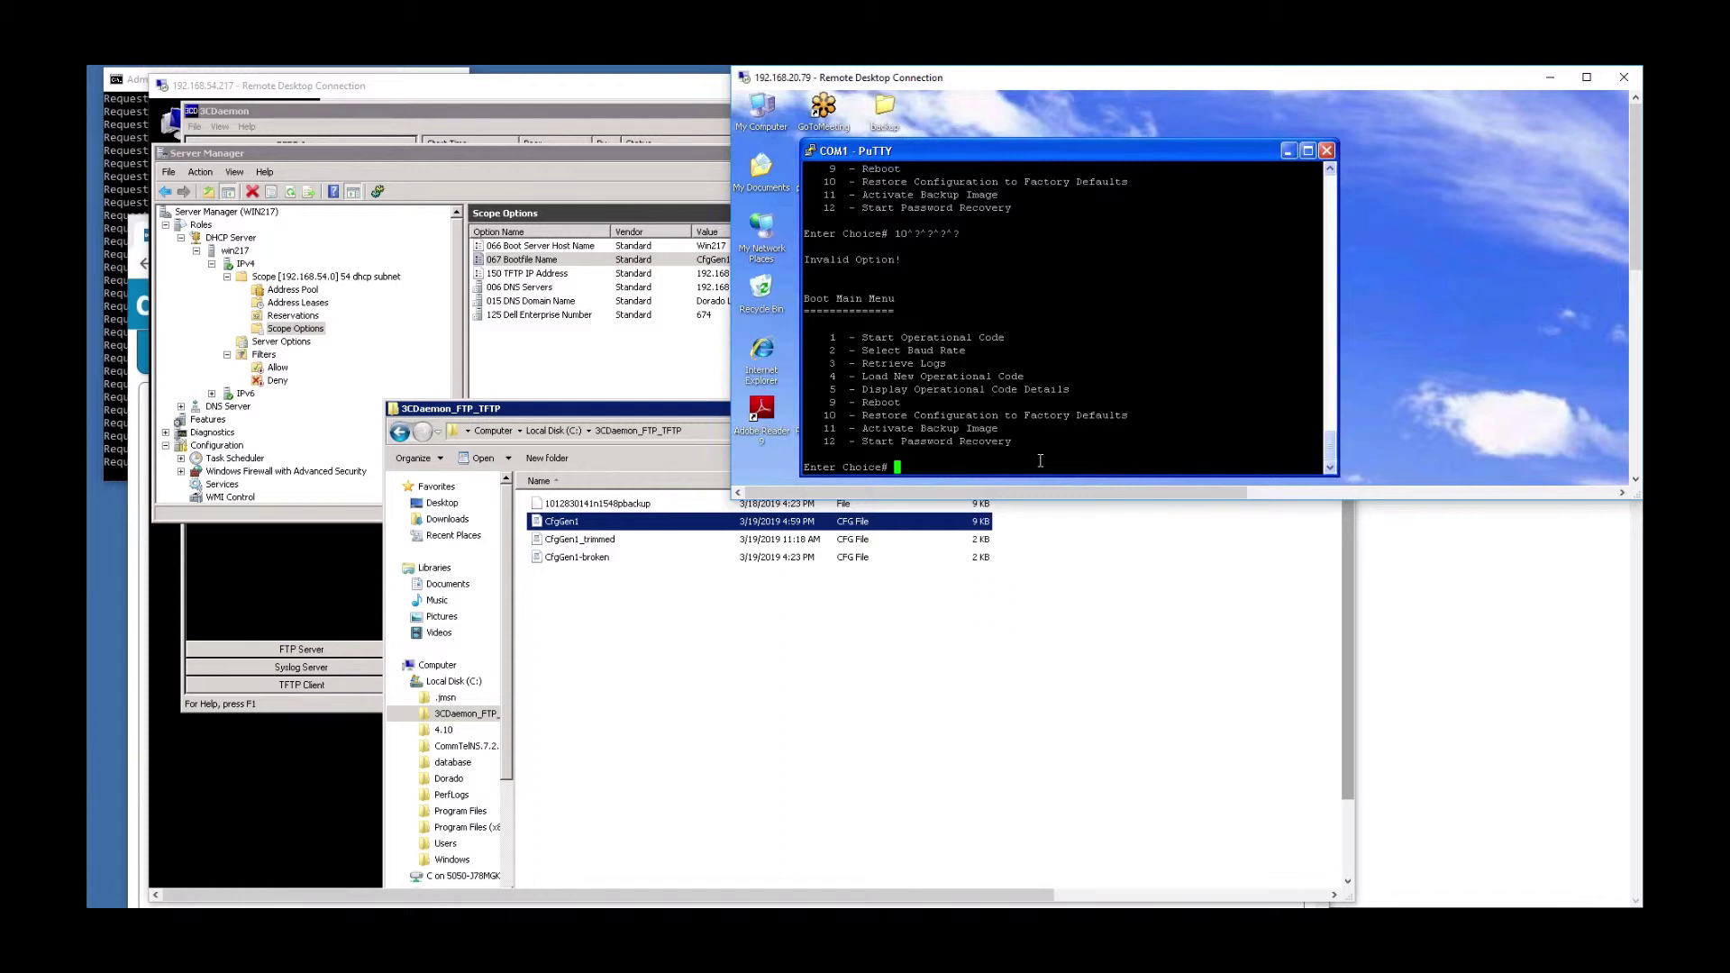
pyautogui.write('10')
pyautogui.press('Return')
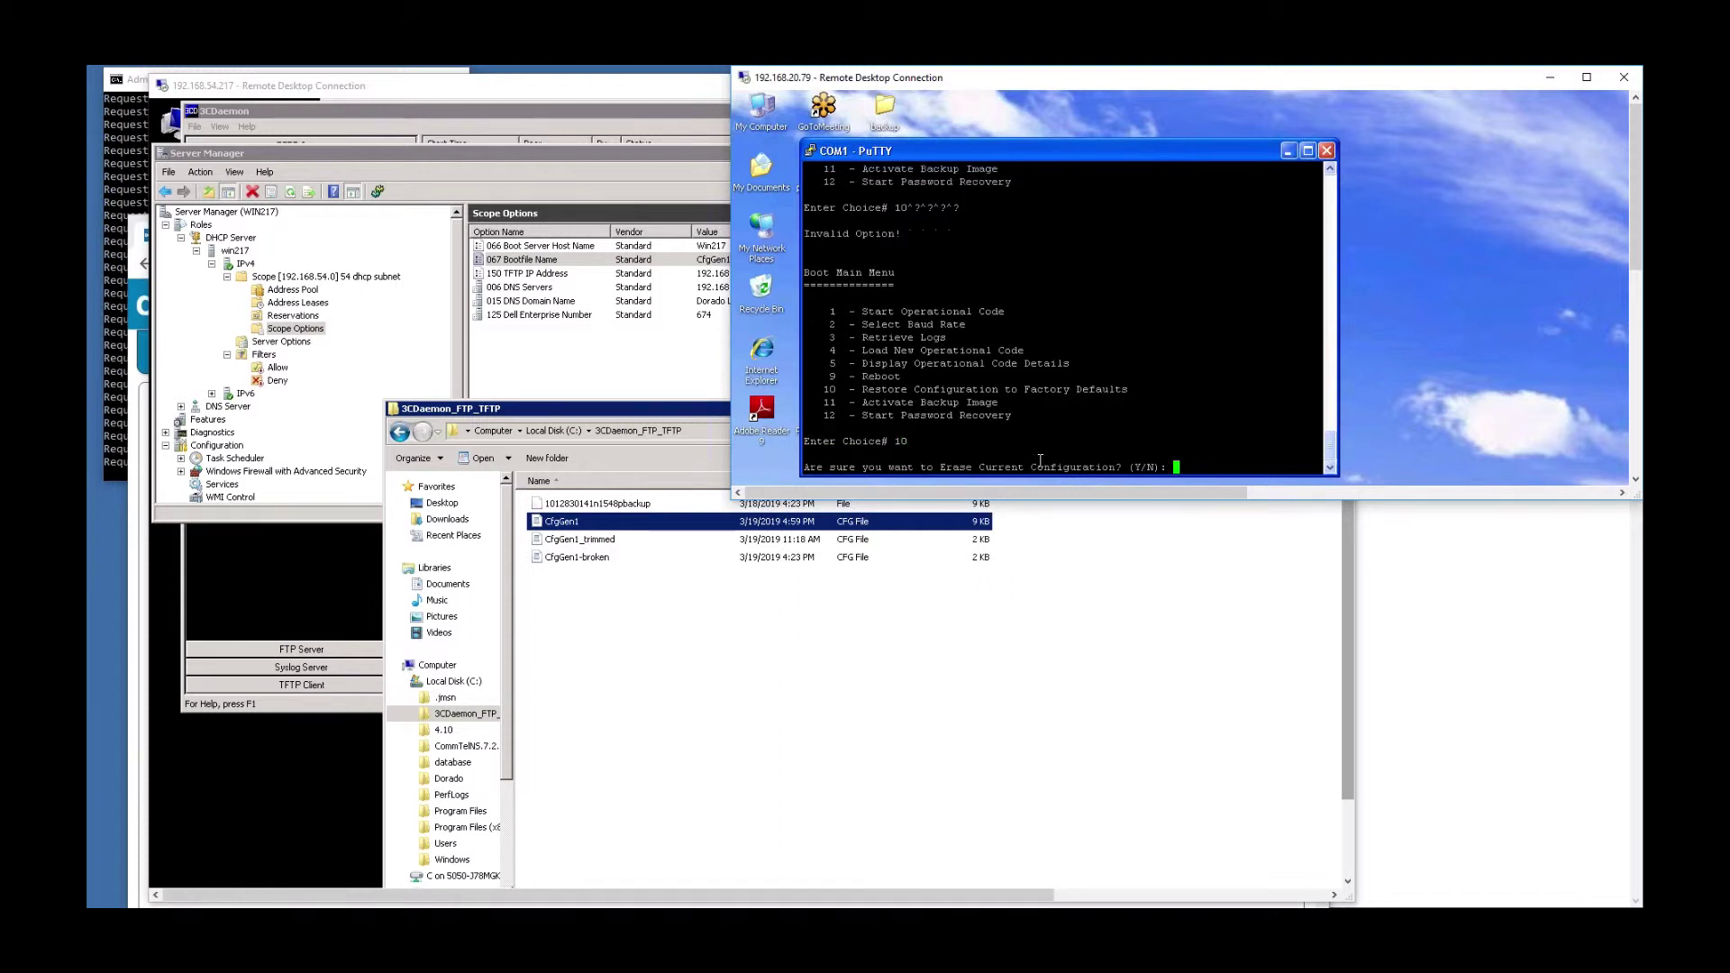
pyautogui.write('y')
pyautogui.press('Return')
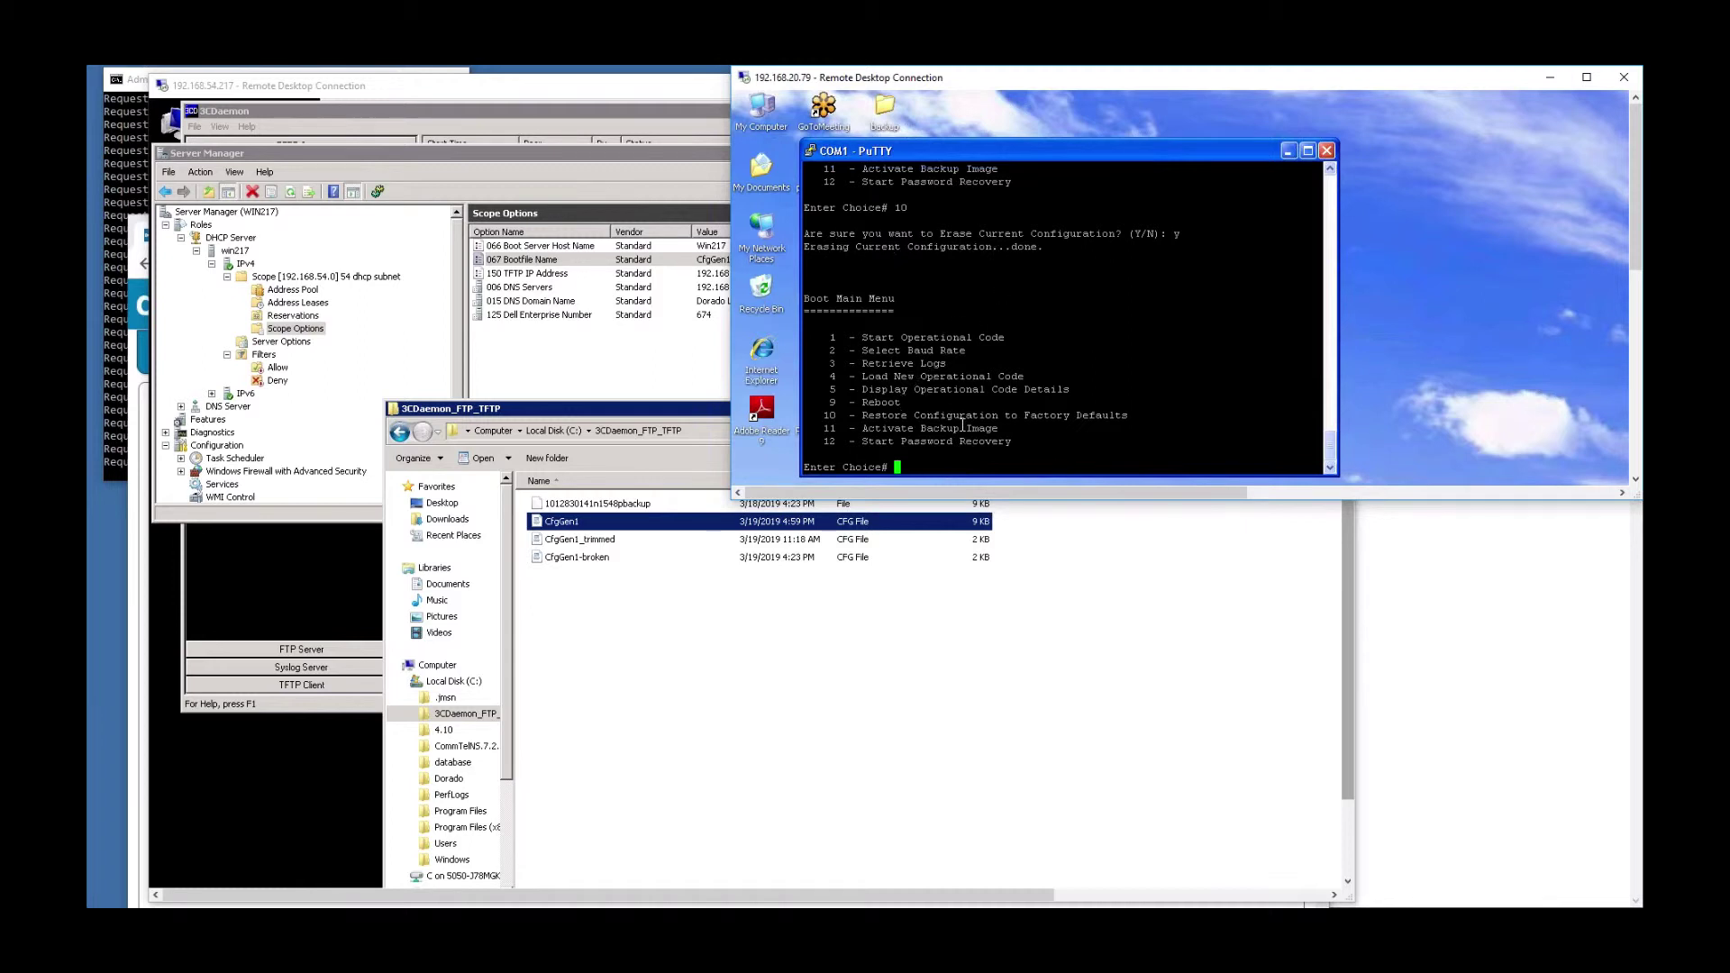
pyautogui.write('9')
pyautogui.press('Return')
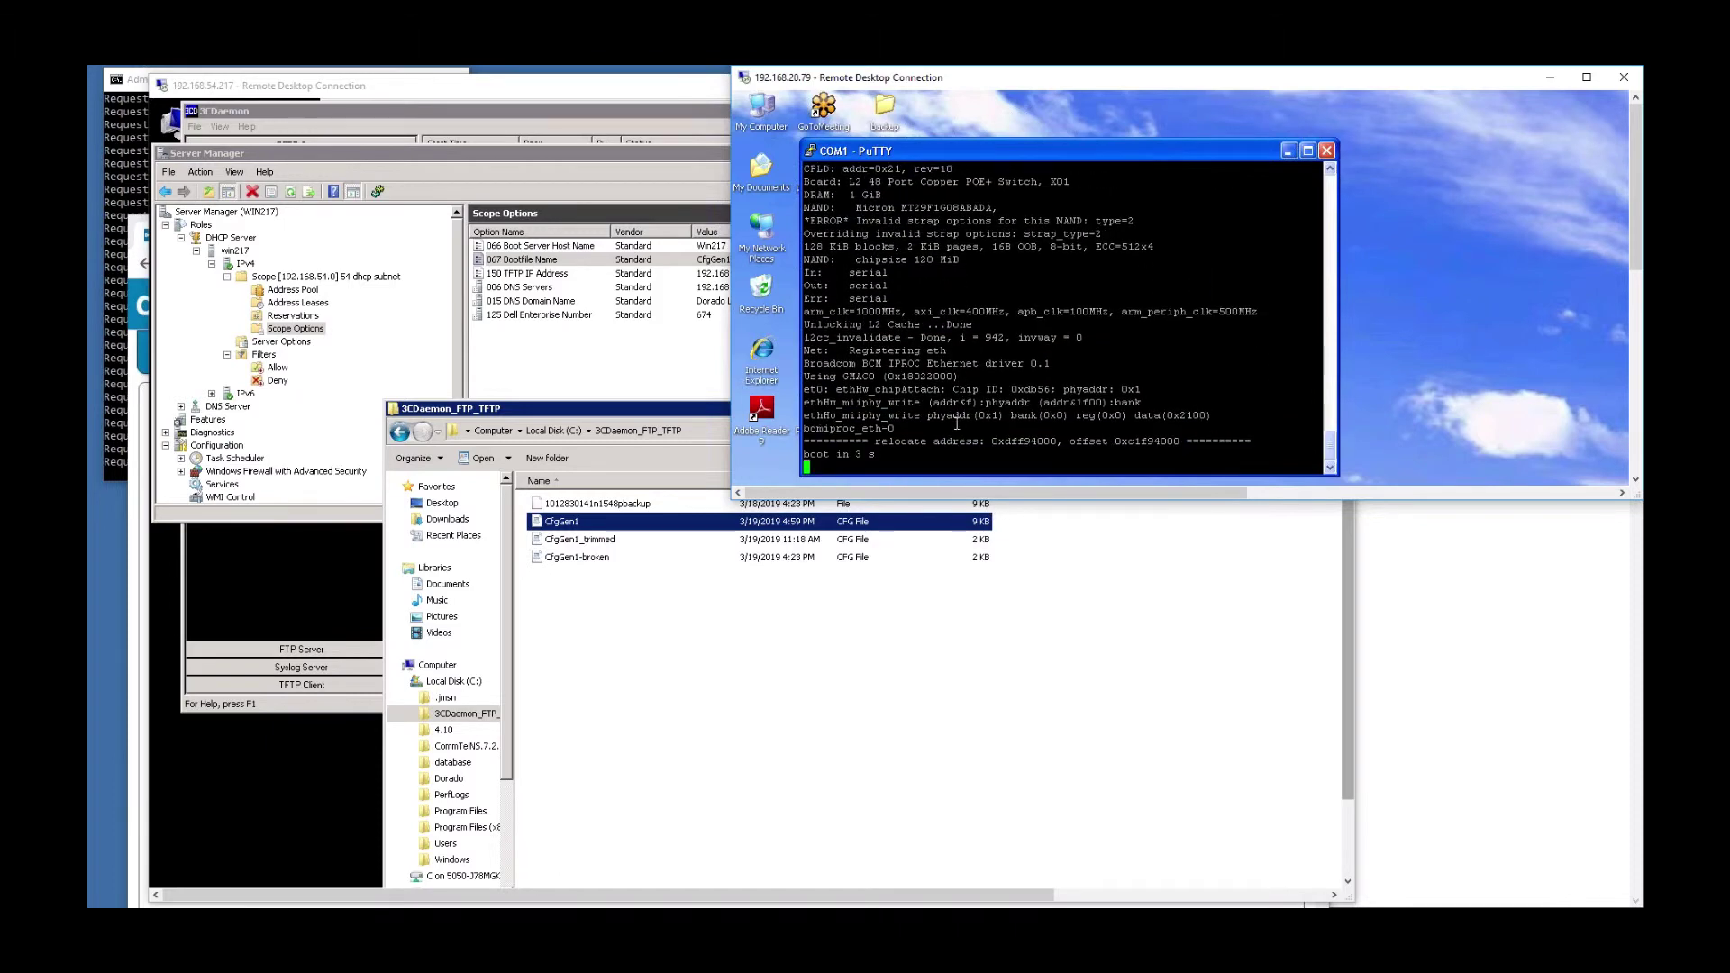
# Restart the ping as a continuous ping -t to 192.168.54.249
pyautogui.click(123, 187)
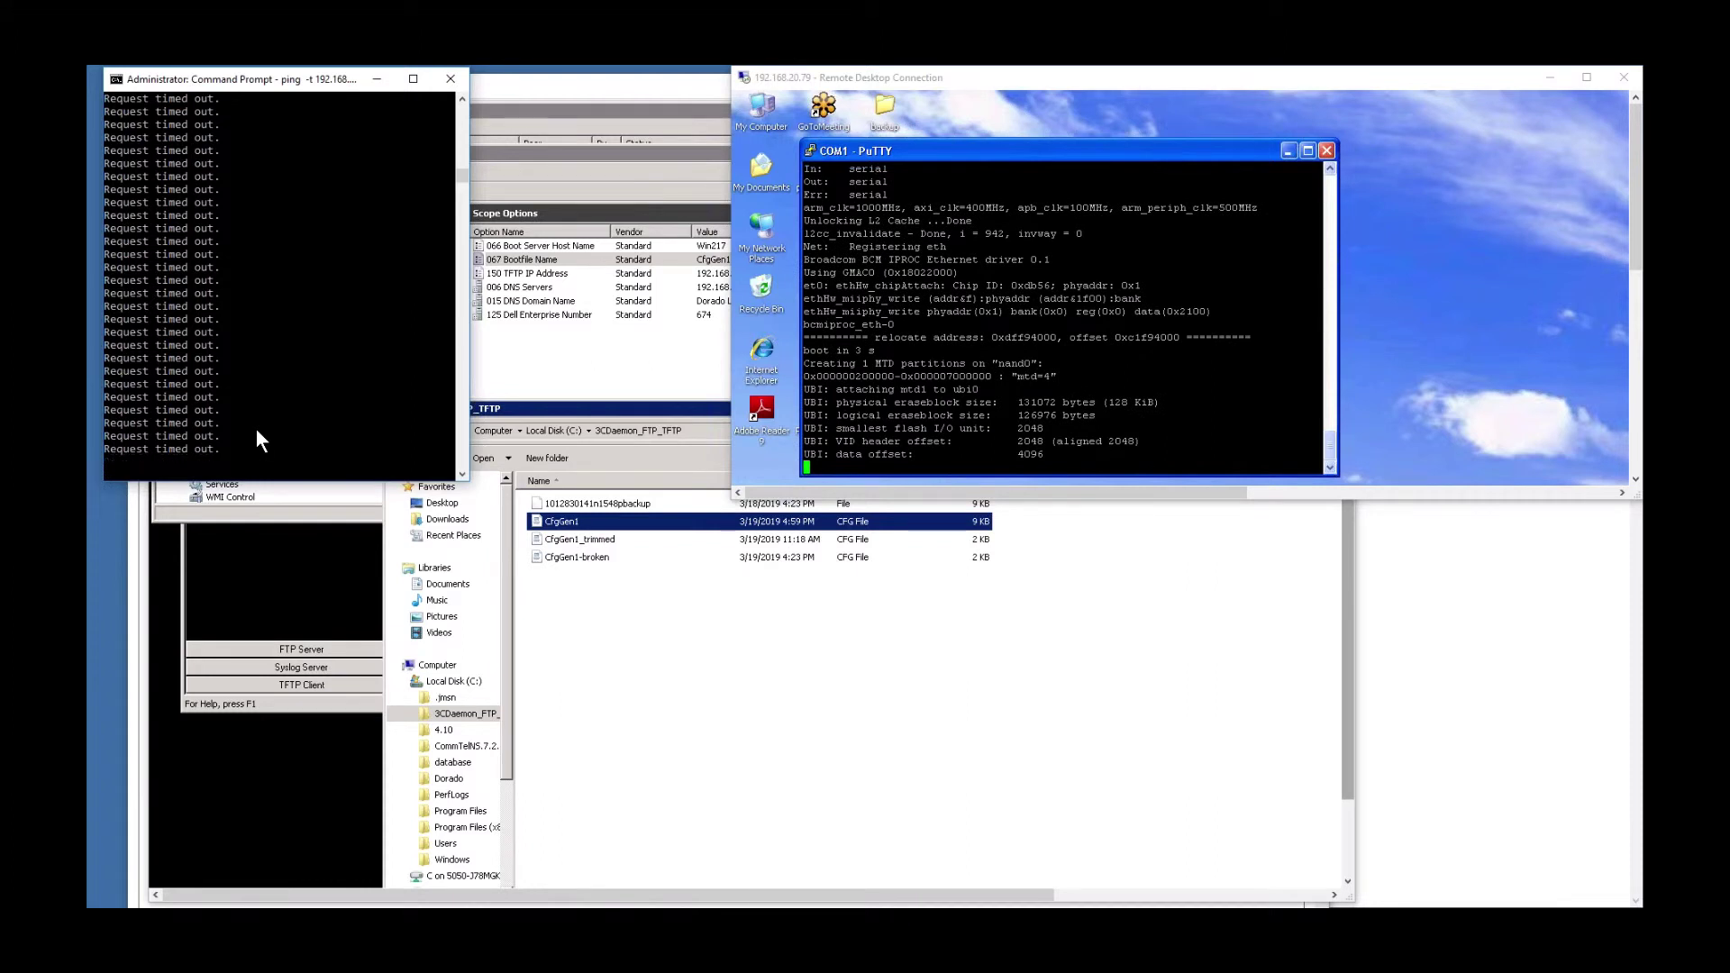
pyautogui.hotkey('ctrl', 'c')
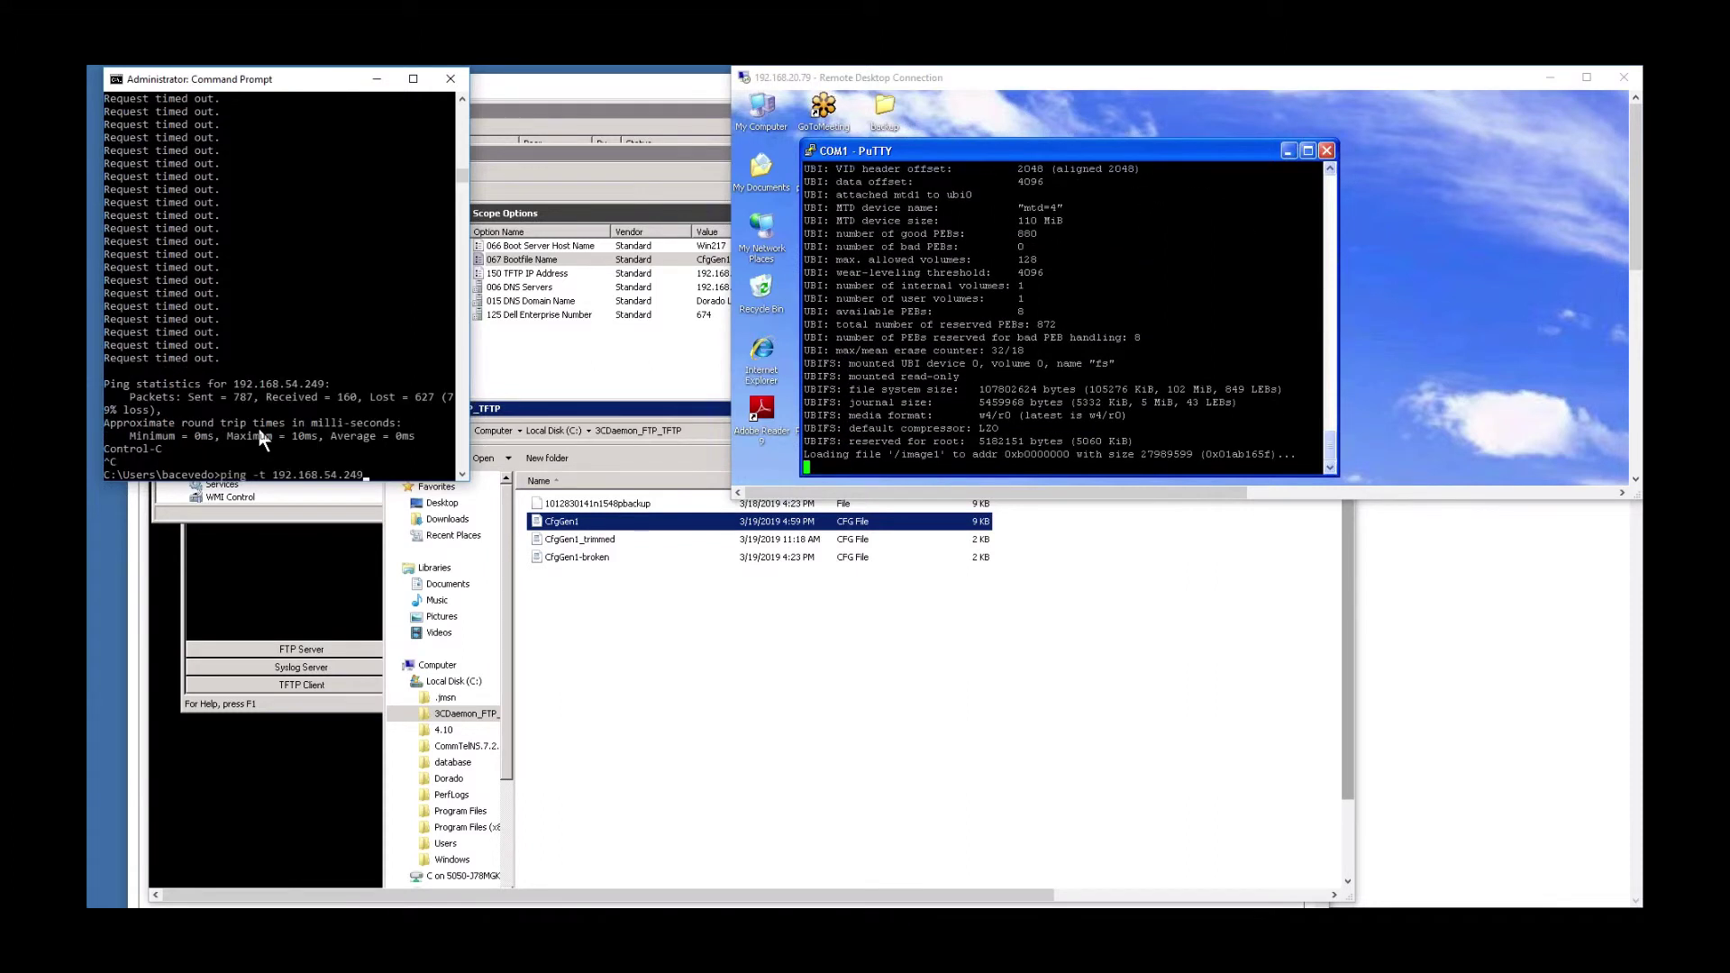
pyautogui.press('Return')
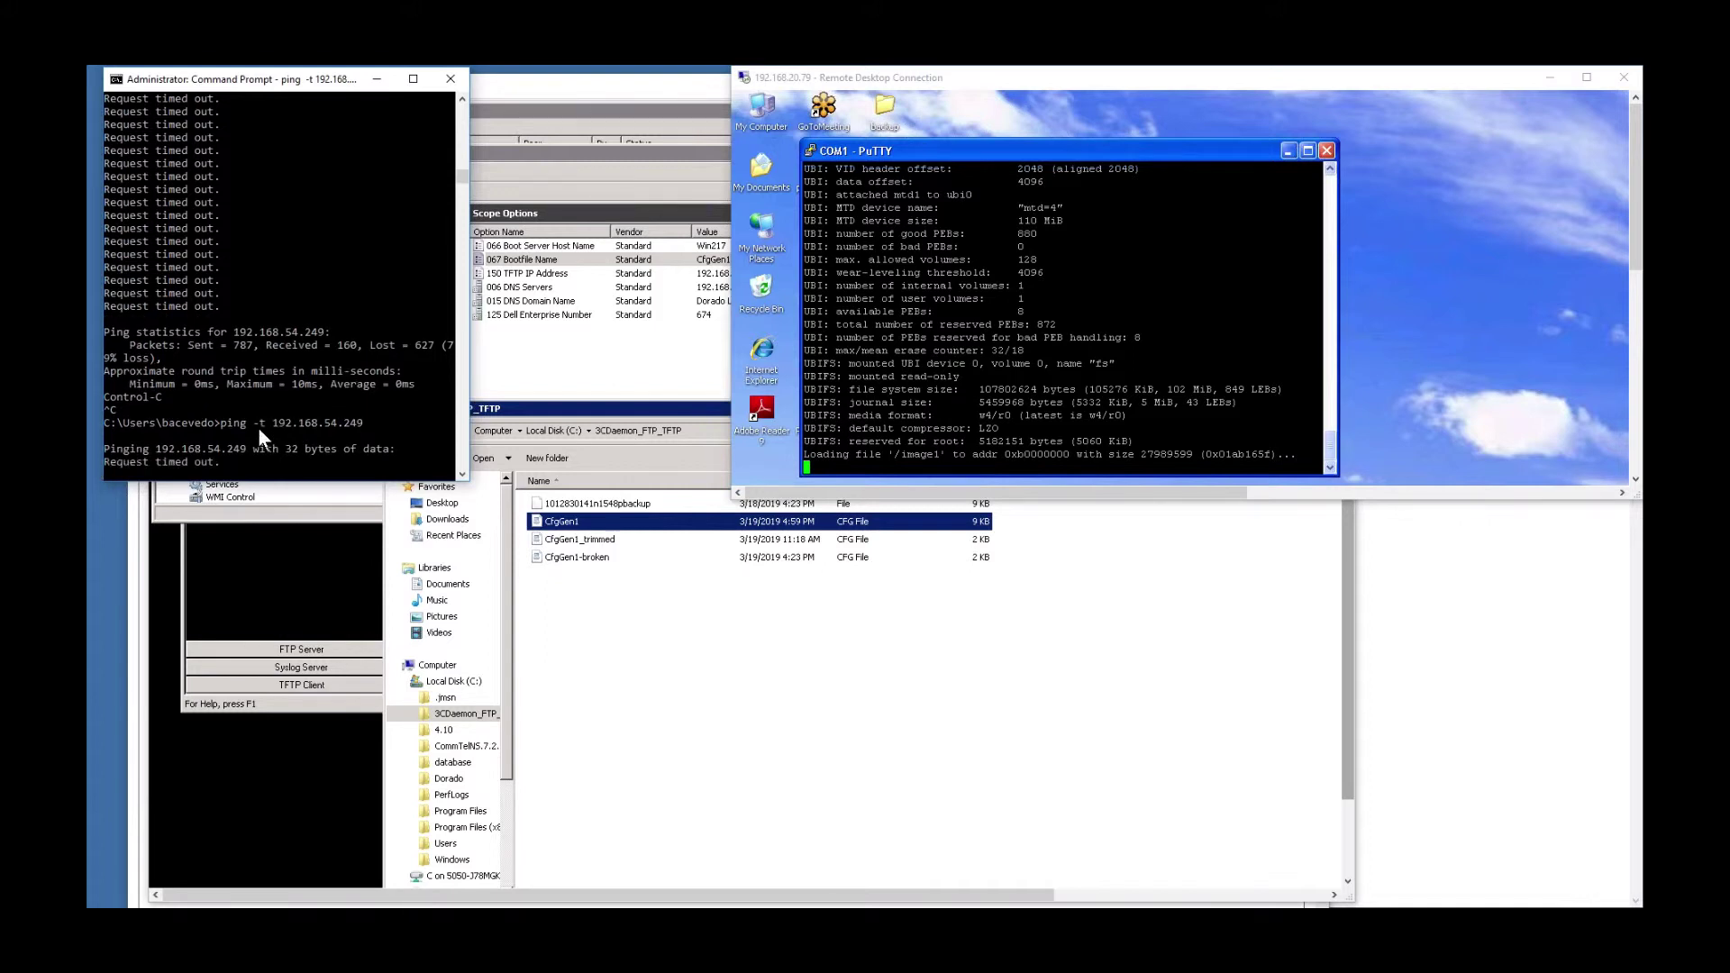
# List the DHCP scope's address leases, then return to OMNM's Auto Disc page
pyautogui.click(534, 376)
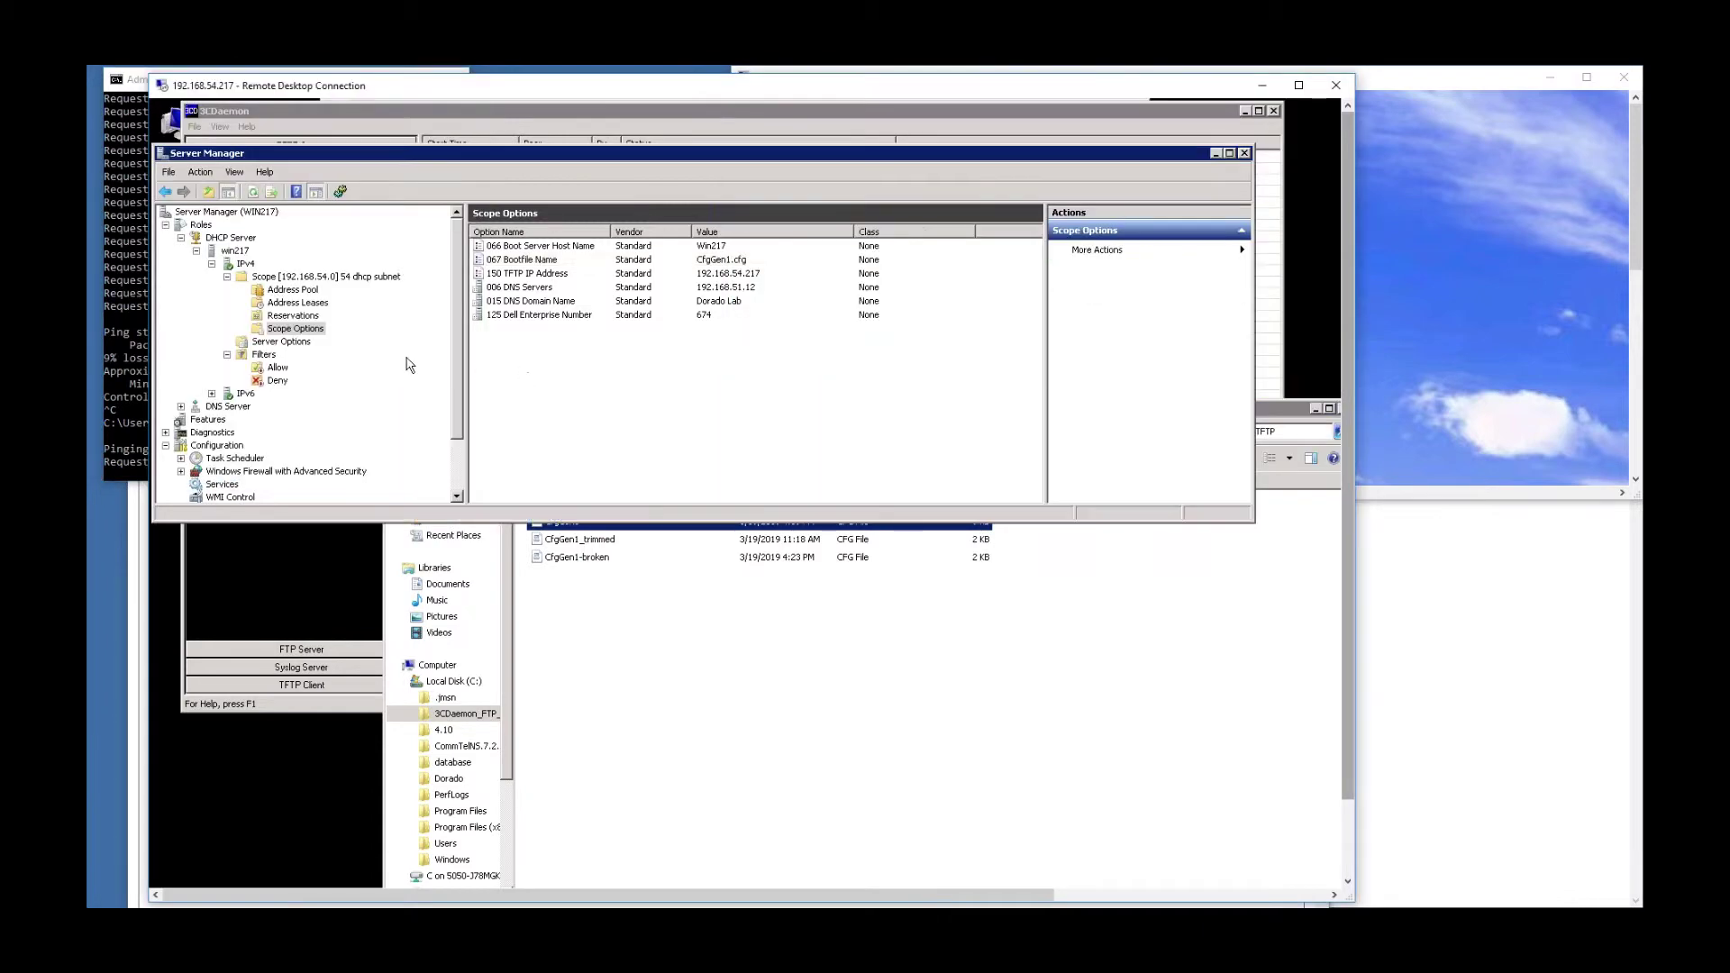
pyautogui.click(298, 304)
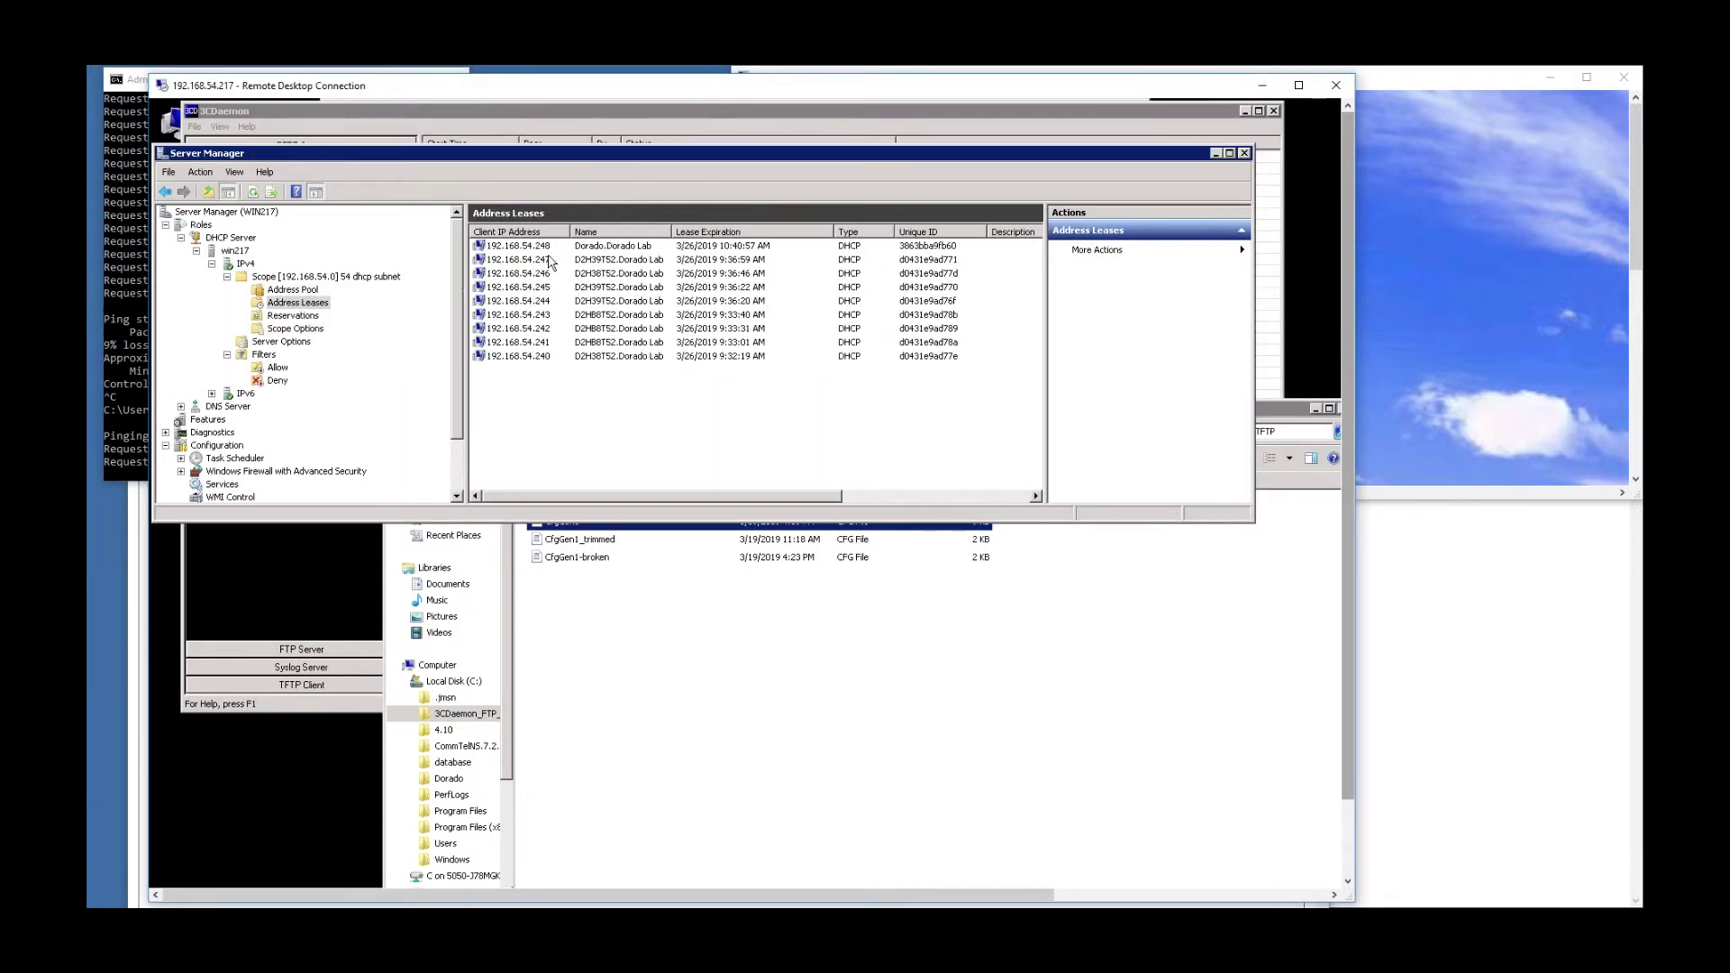
pyautogui.click(137, 407)
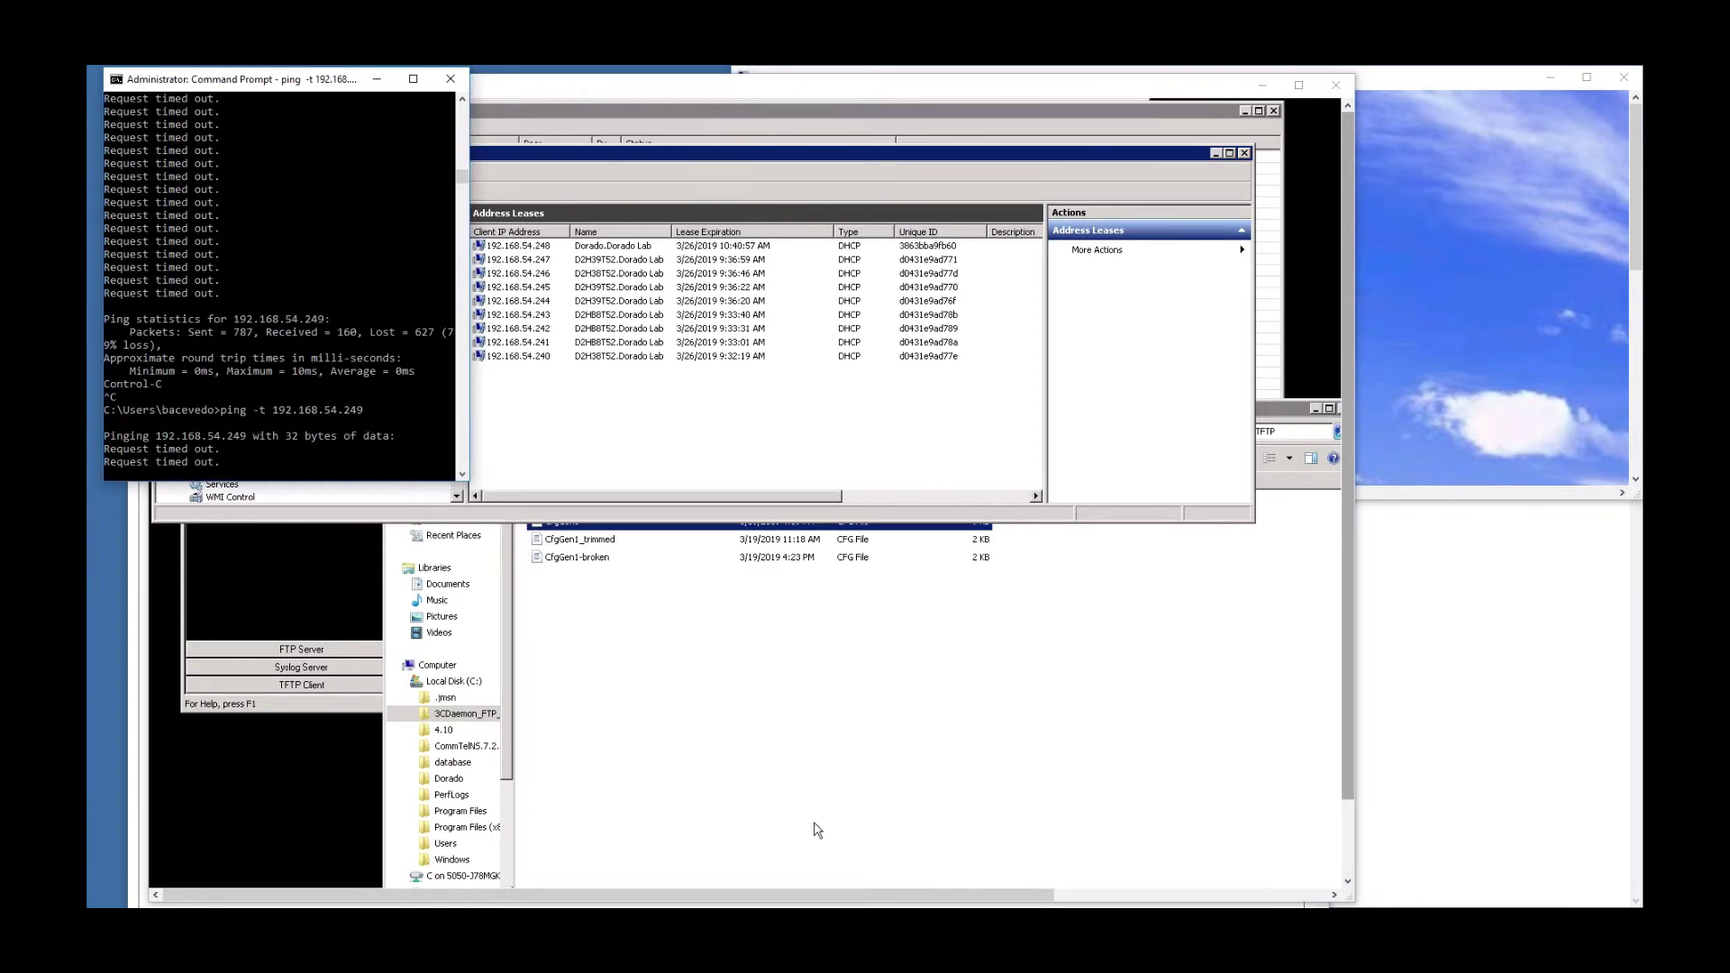
pyautogui.hotkey('alt', 'Tab')
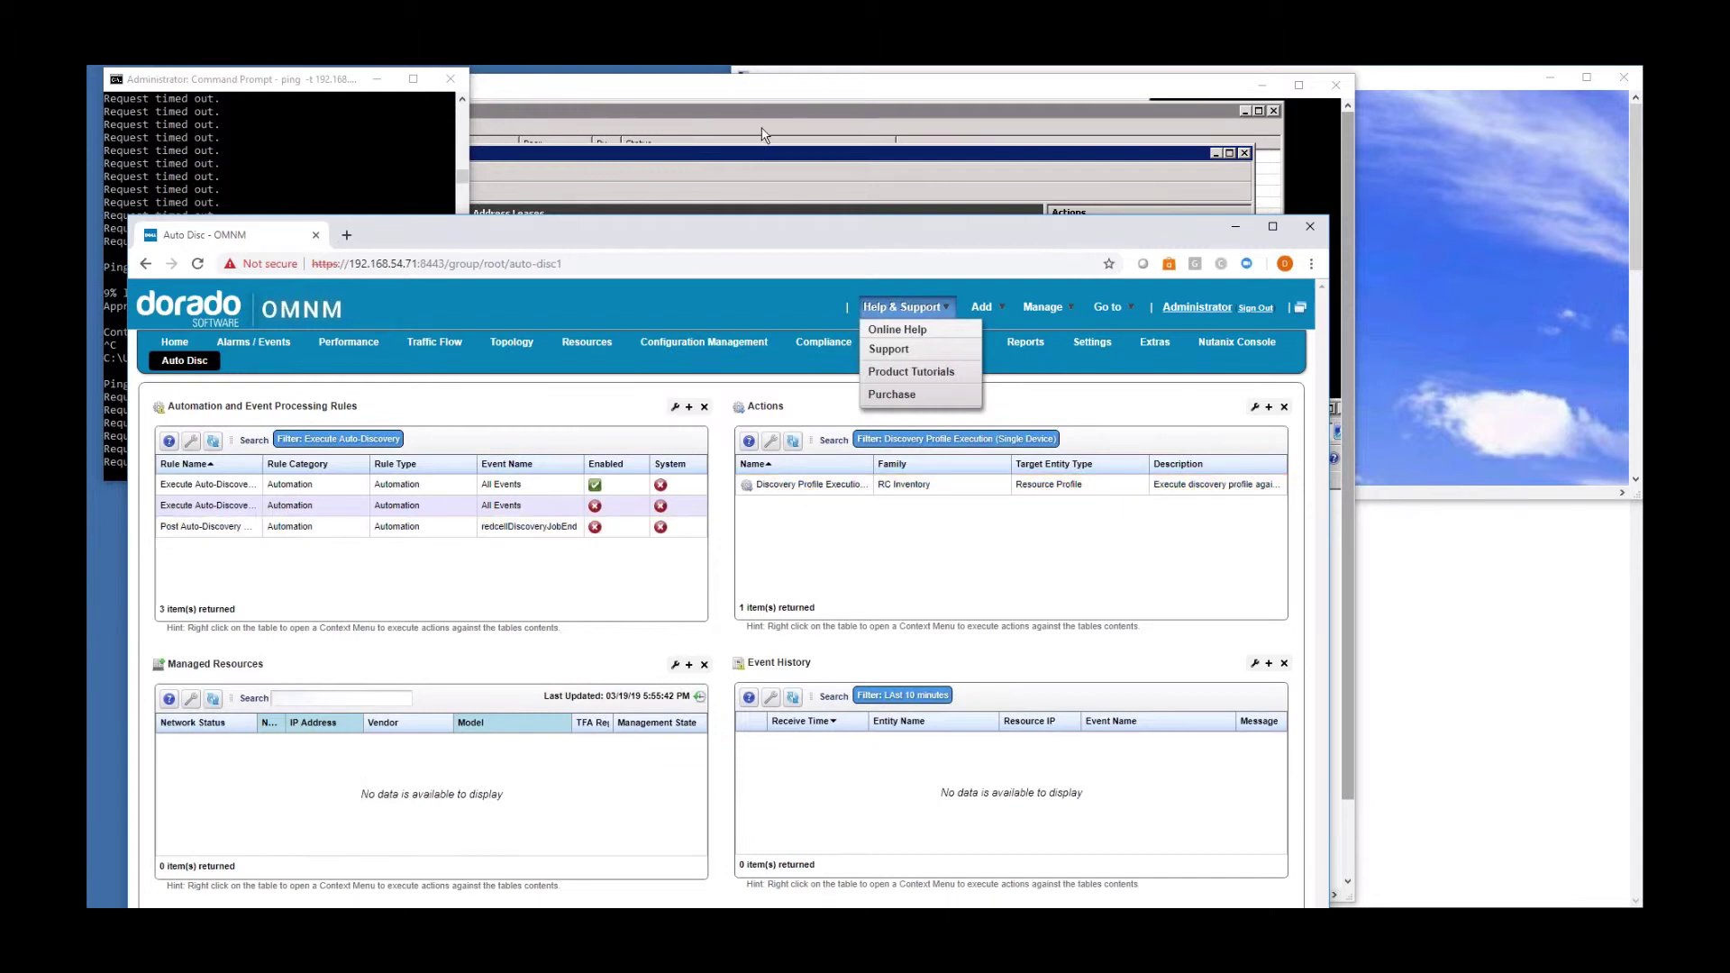
# Watch the switch's COM1 boot reach the Dell EMC Easy Setup Wizard while pings to 192.168.54.249 time out
pyautogui.click(757, 160)
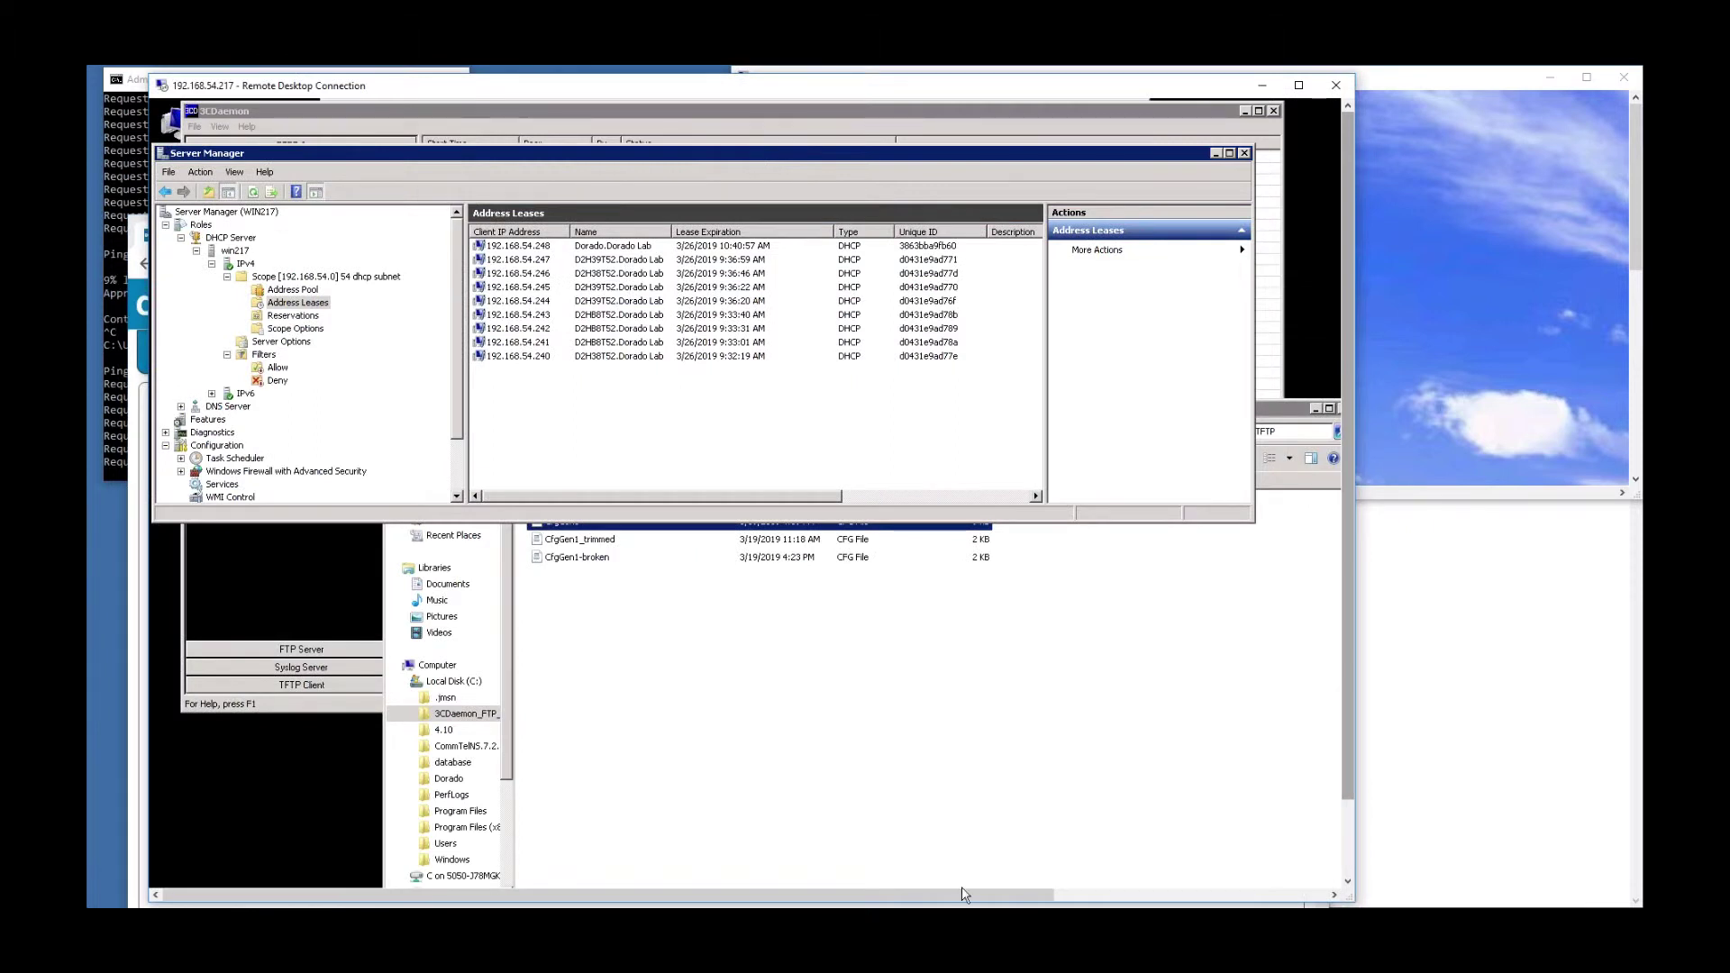
pyautogui.moveTo(1059, 937)
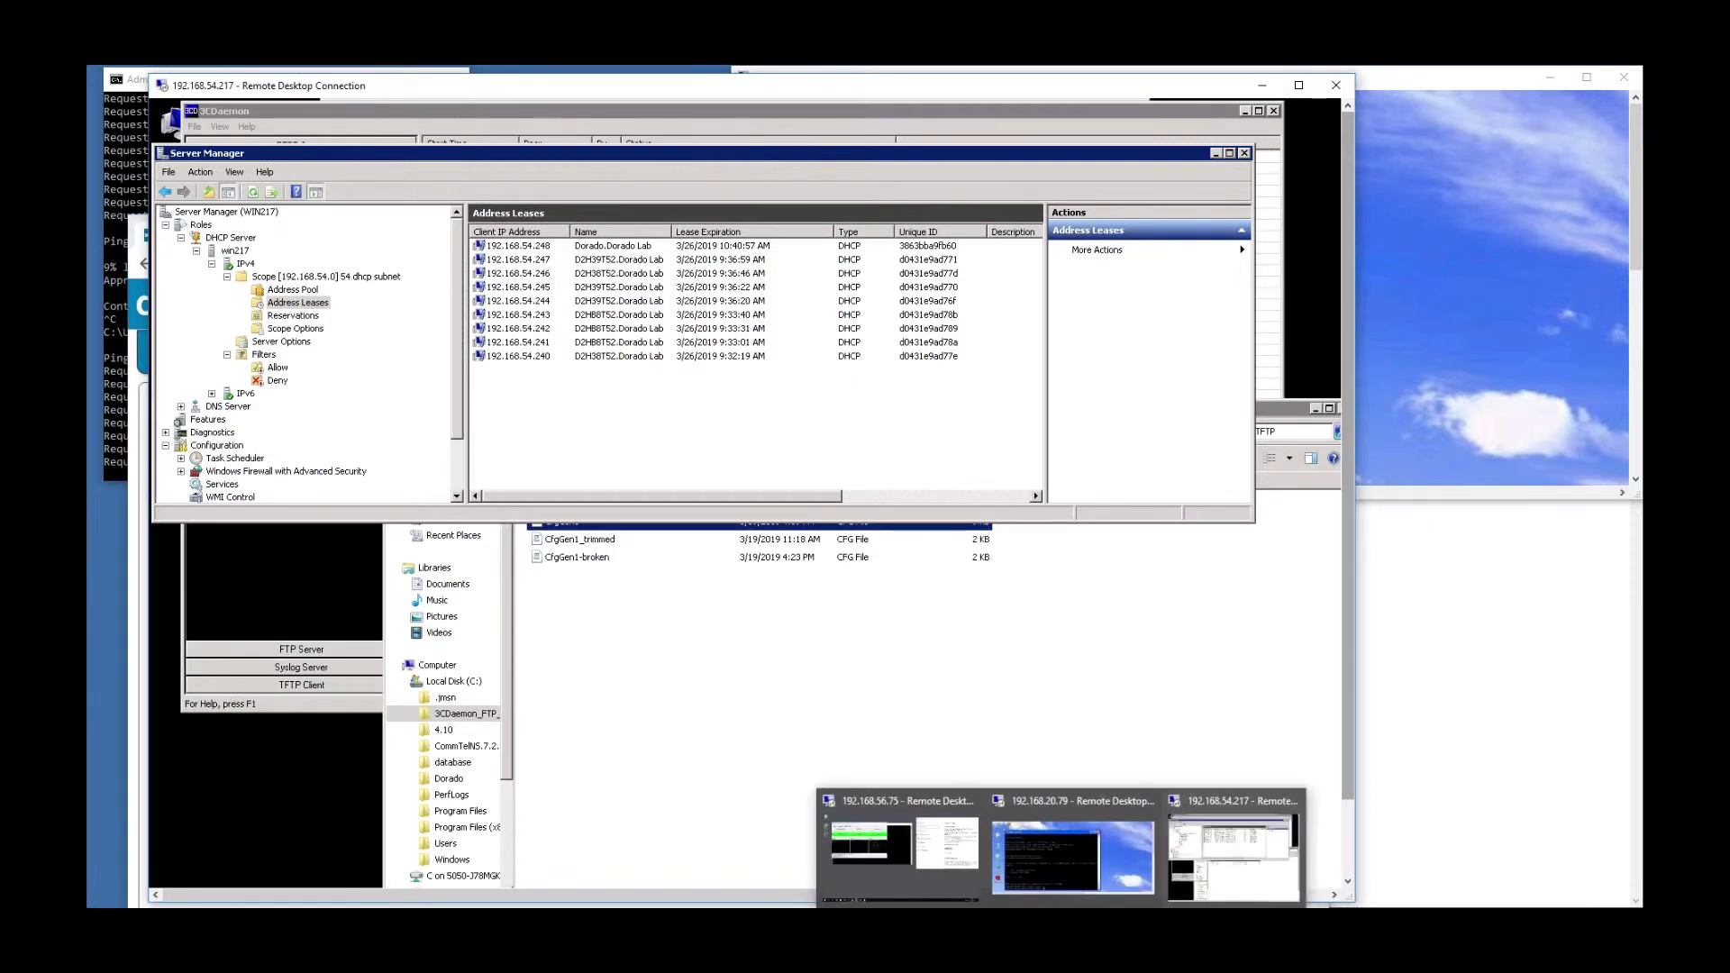
pyautogui.click(1059, 860)
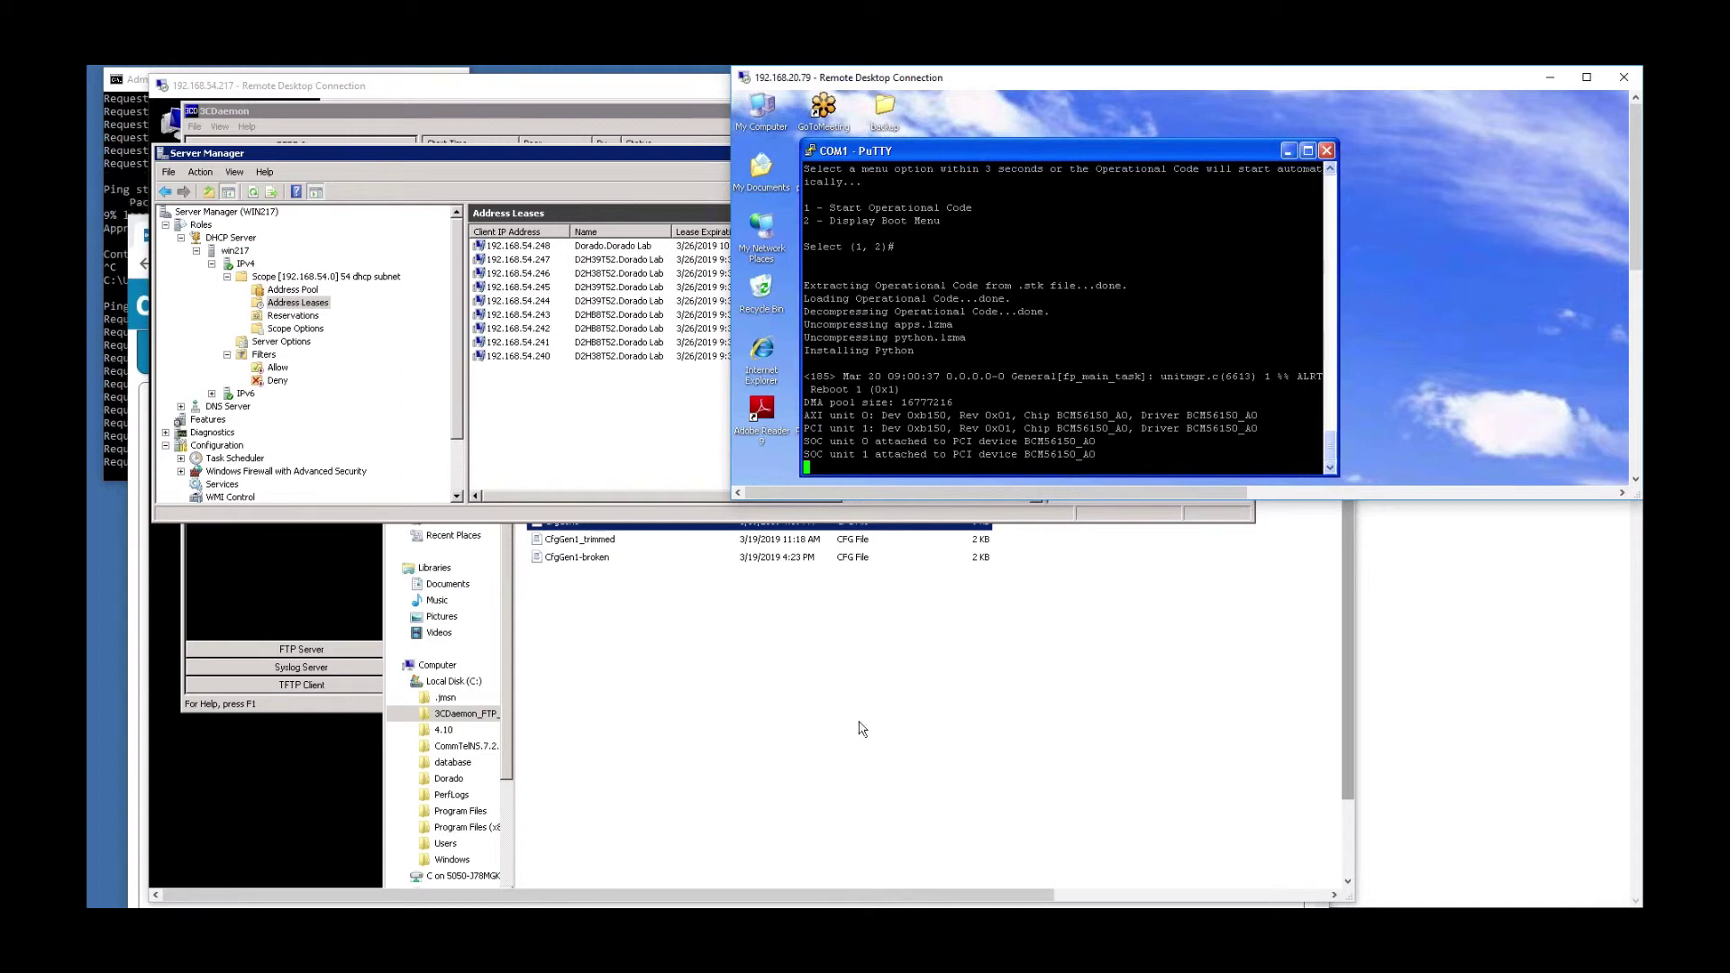
pyautogui.click(113, 191)
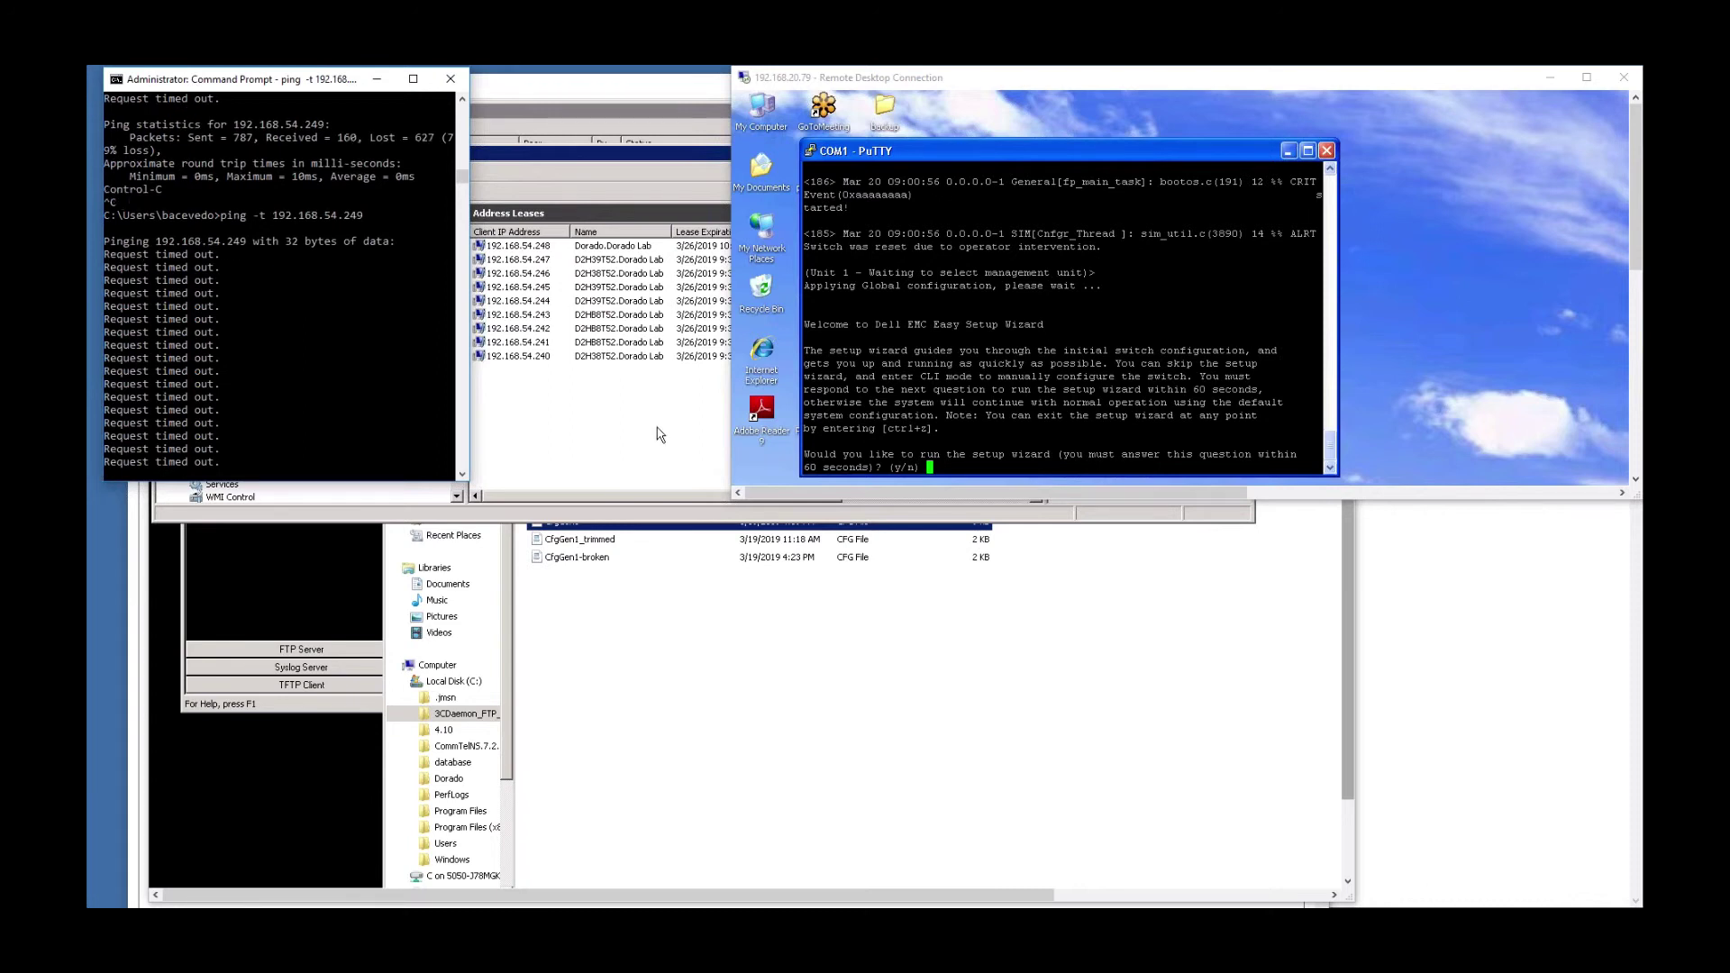
# Refresh the DHCP leases to find 192.168.54.249 and confirm the switch now answers pings
pyautogui.click(537, 429)
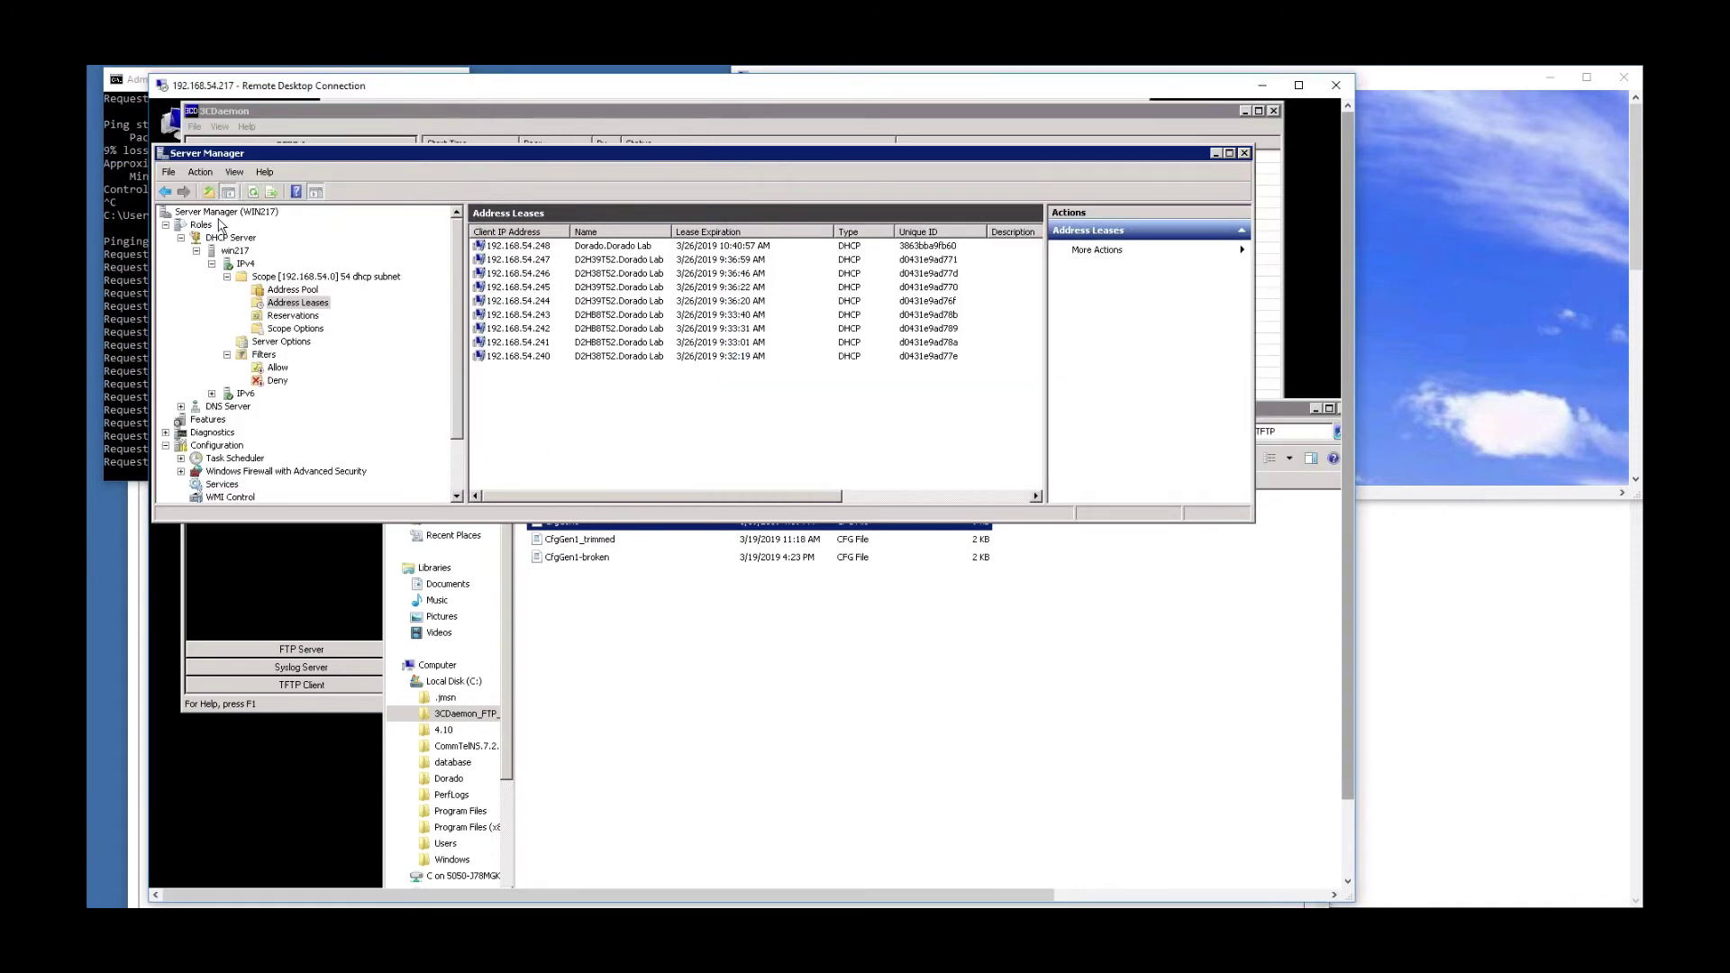
pyautogui.click(254, 193)
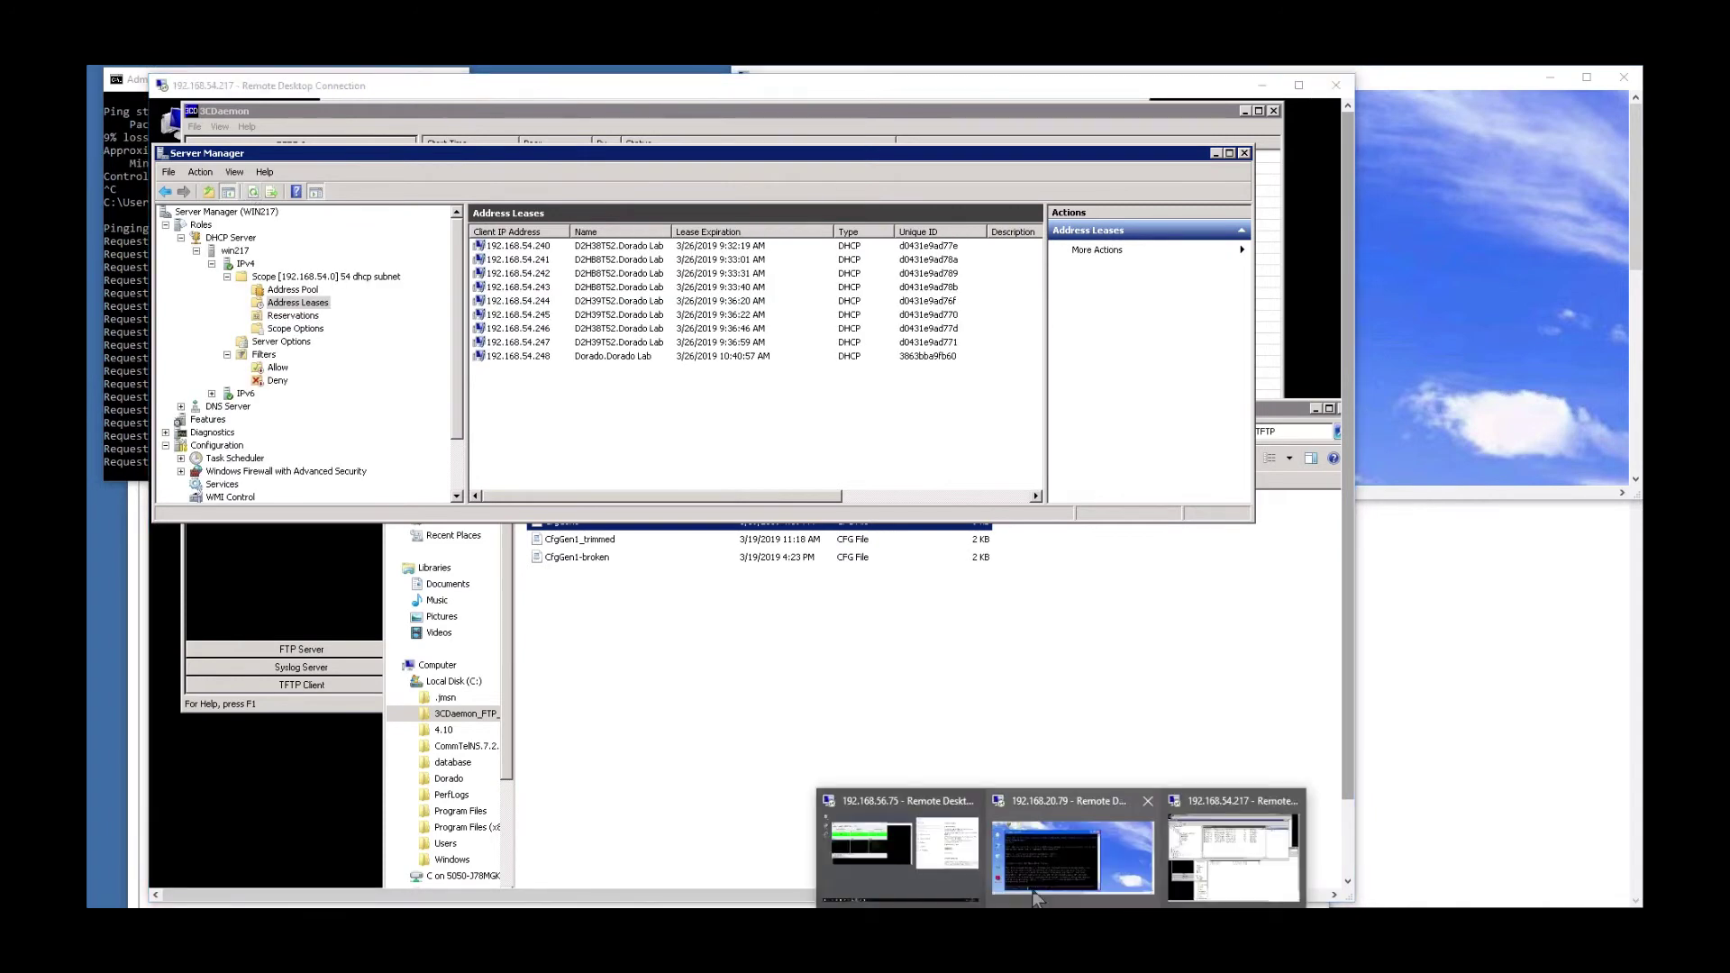
pyautogui.click(1048, 861)
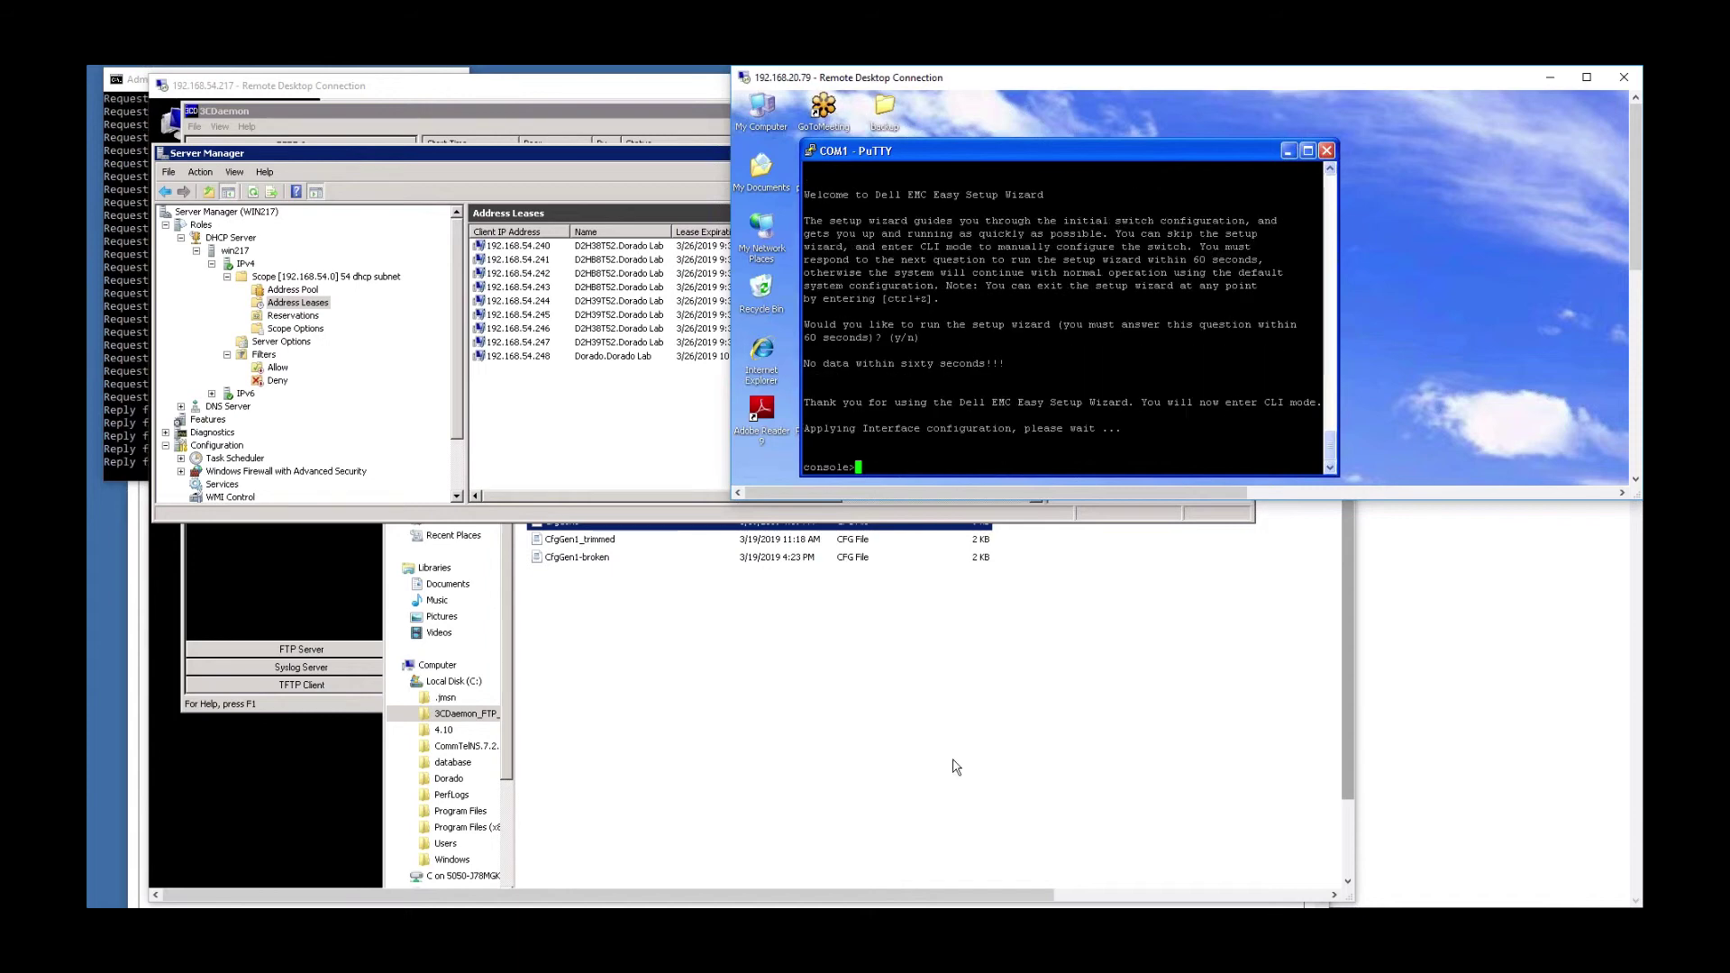
pyautogui.click(127, 429)
pyautogui.click(581, 440)
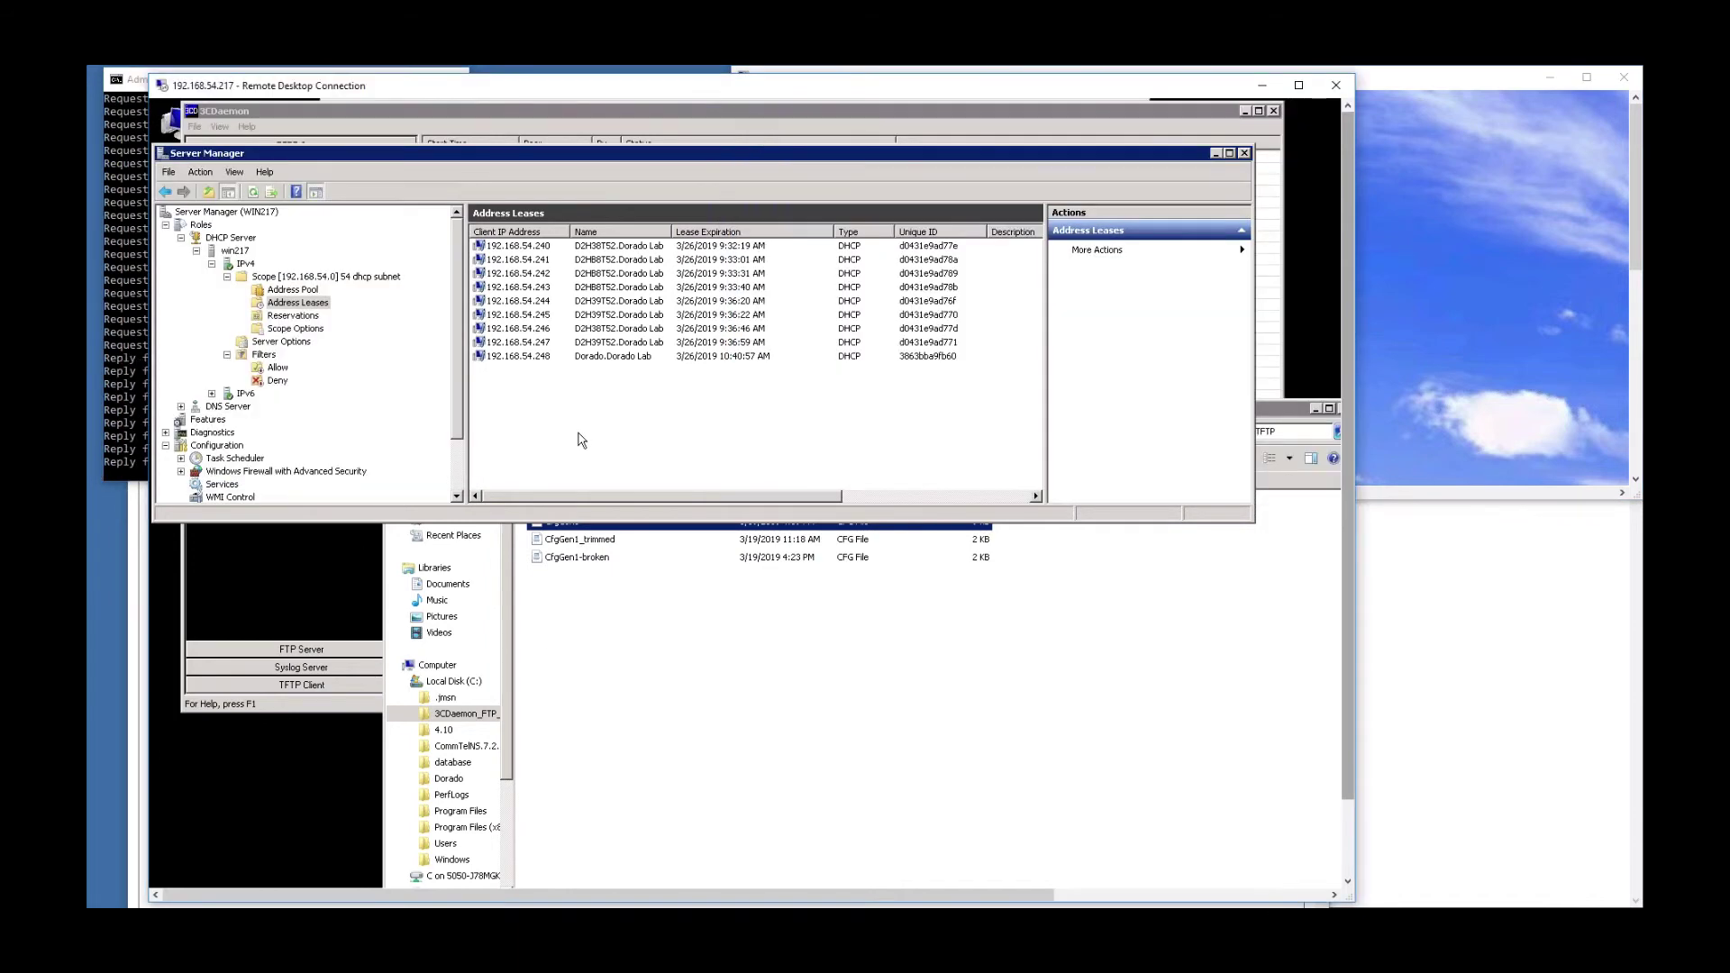
pyautogui.click(252, 191)
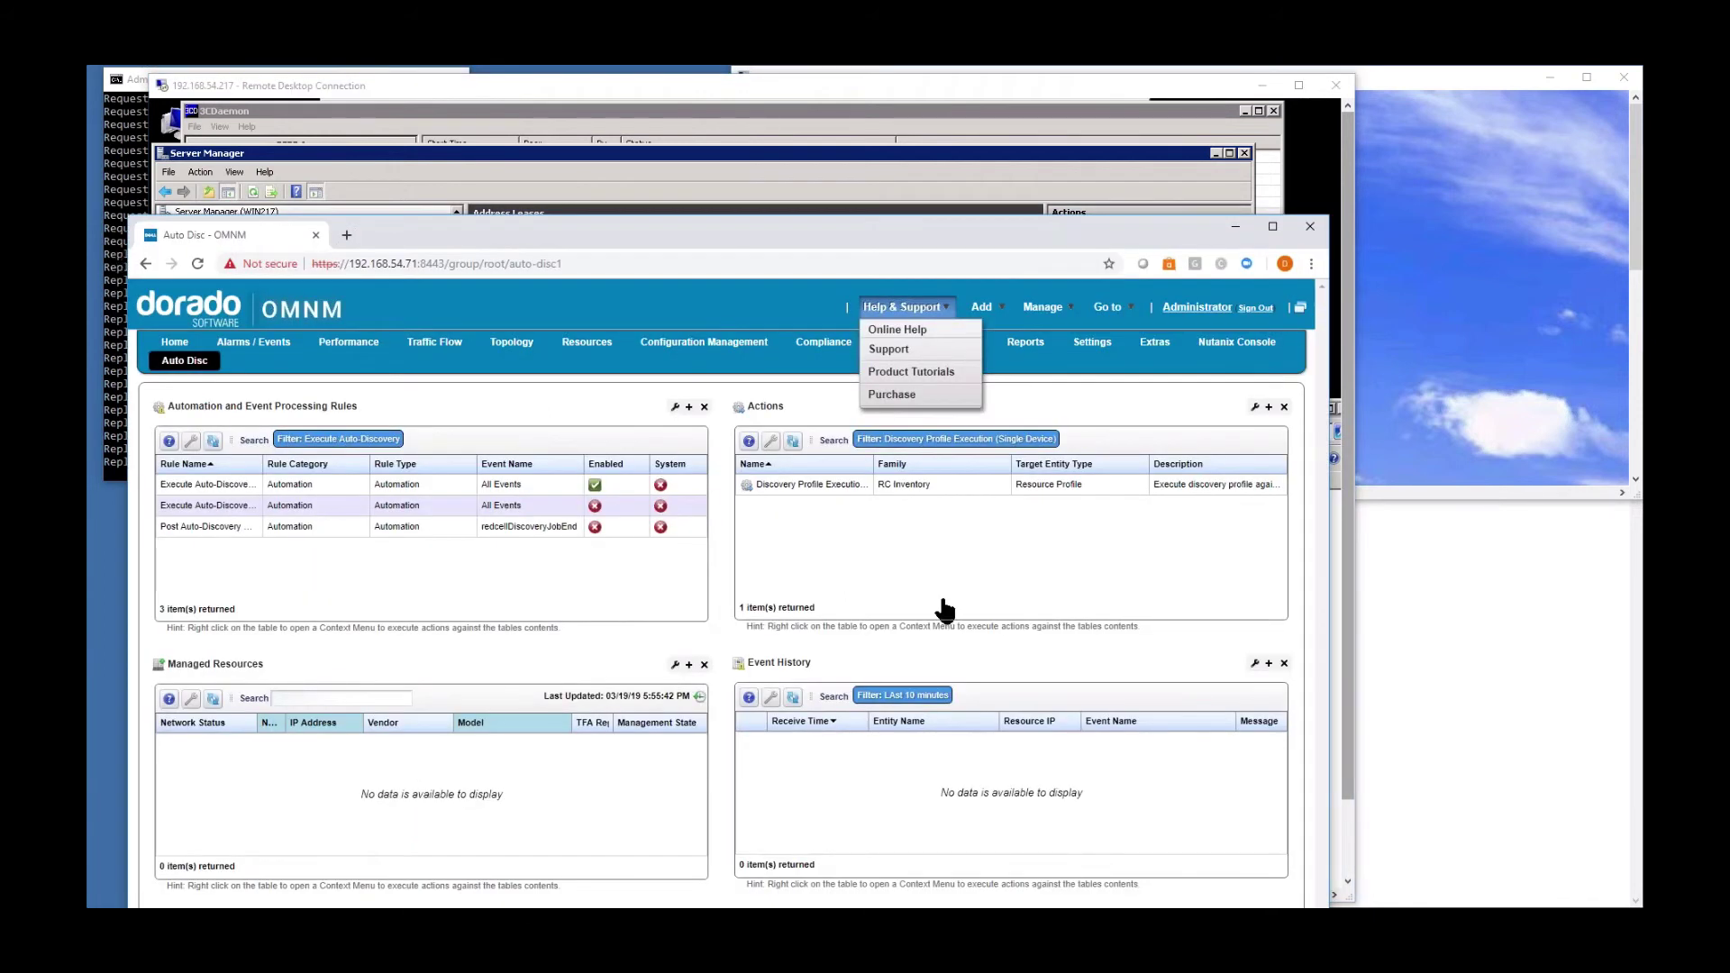
# Refresh Event History and Managed Resources to show three traps and the Dell EMC switch at 192.168.54.249
pyautogui.click(943, 611)
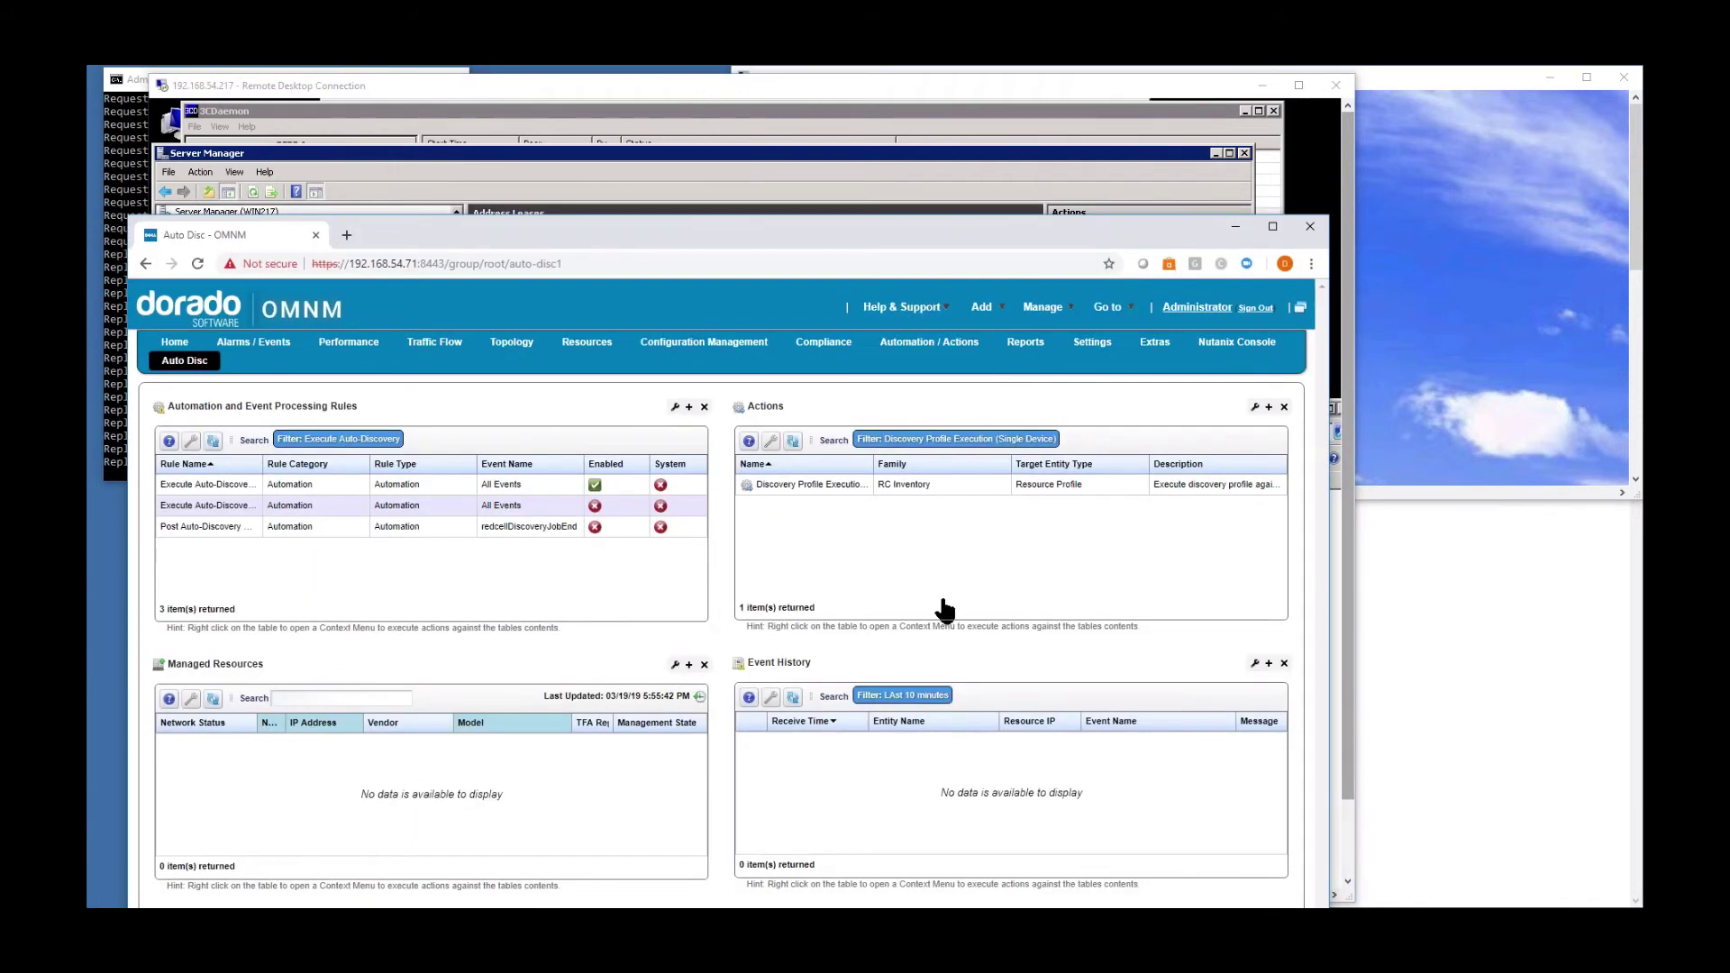
pyautogui.click(793, 699)
pyautogui.click(946, 742)
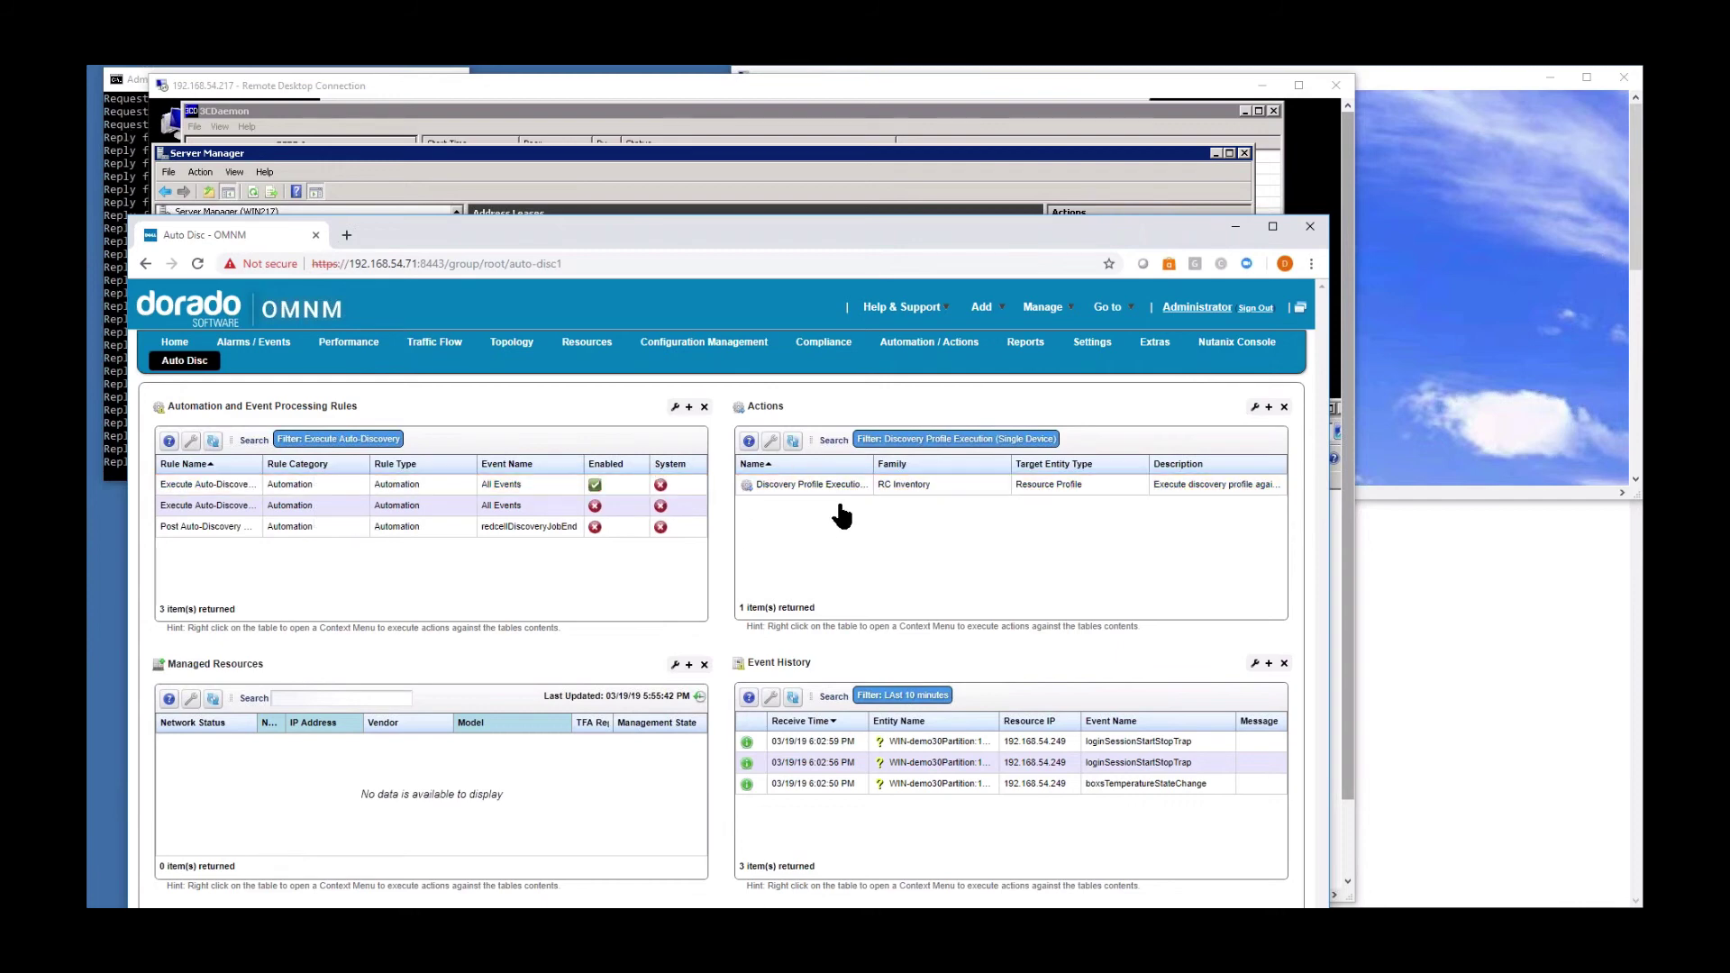
pyautogui.click(213, 700)
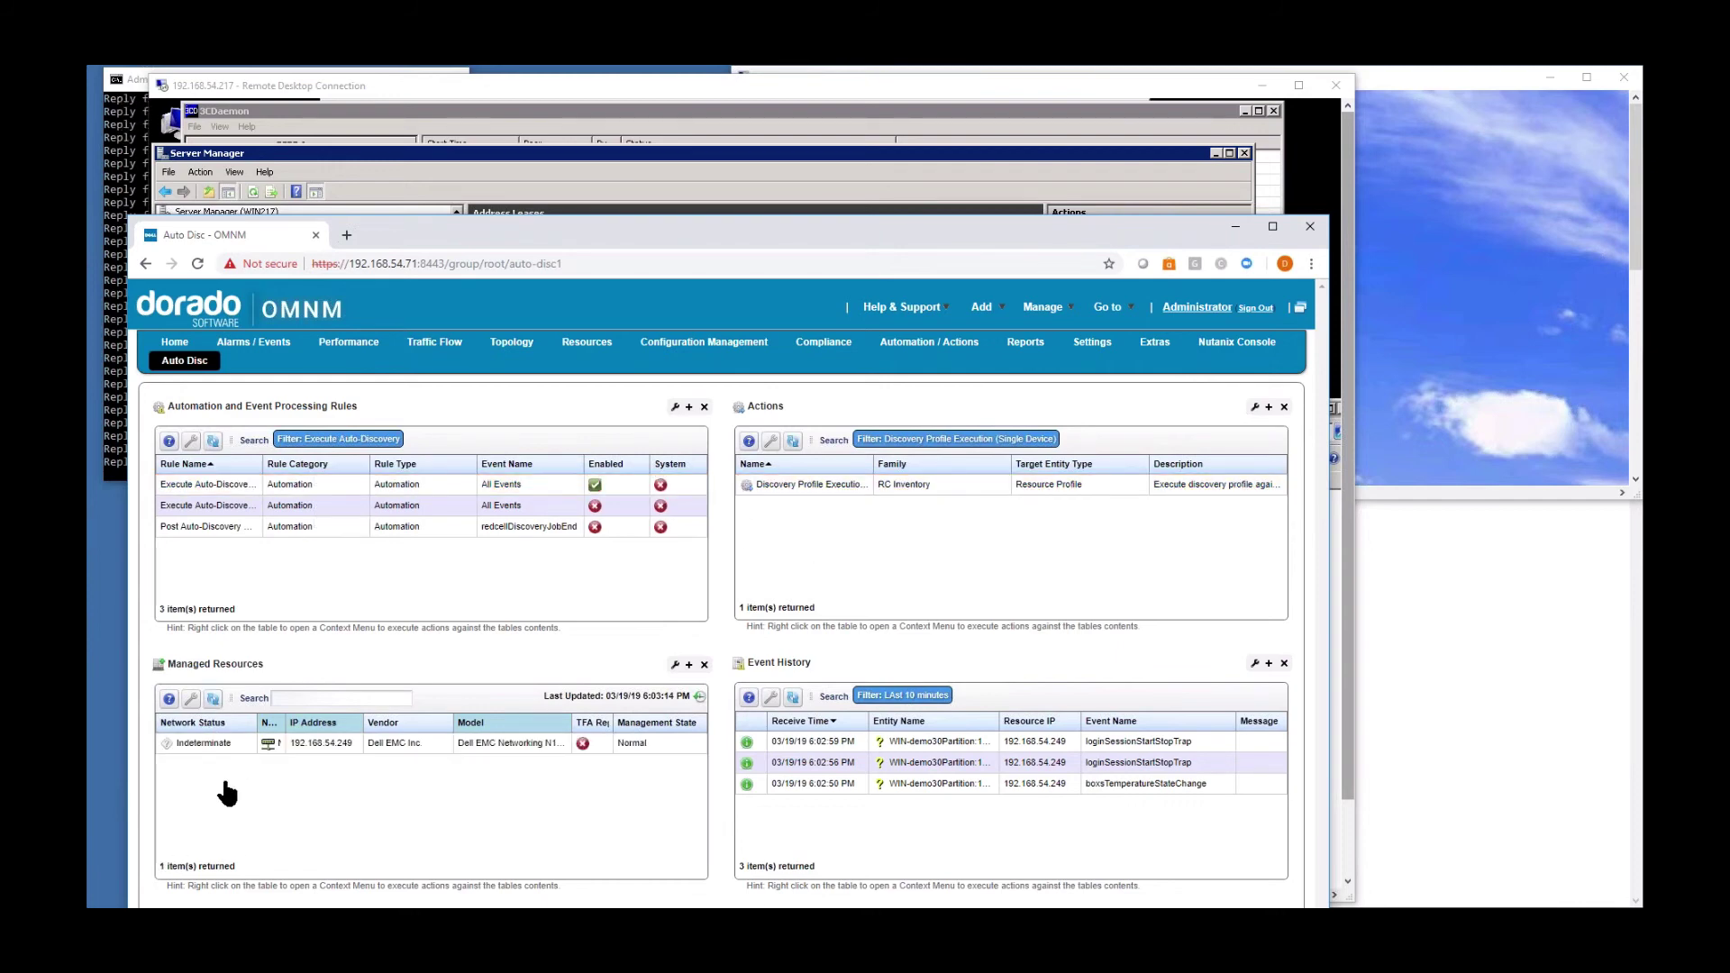
pyautogui.moveTo(301, 747)
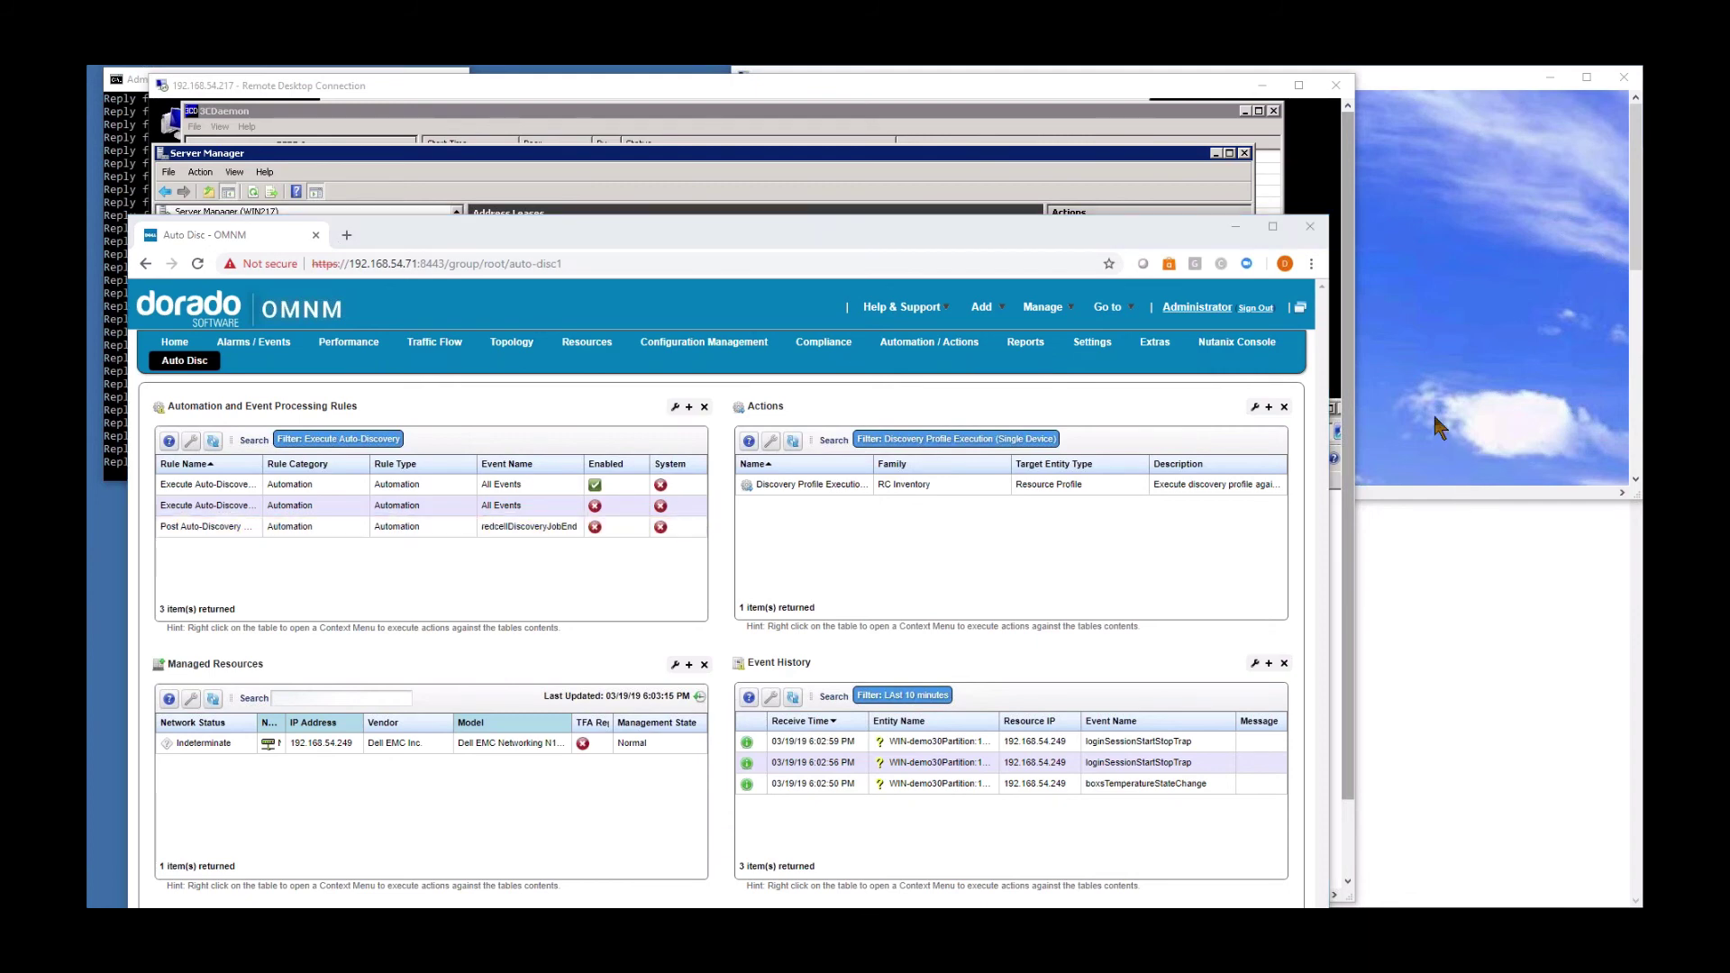
# Bring up the PowerPoint slide show on the closing 'Thanks For Watching!' slide
pyautogui.hotkey('alt', 'Tab')
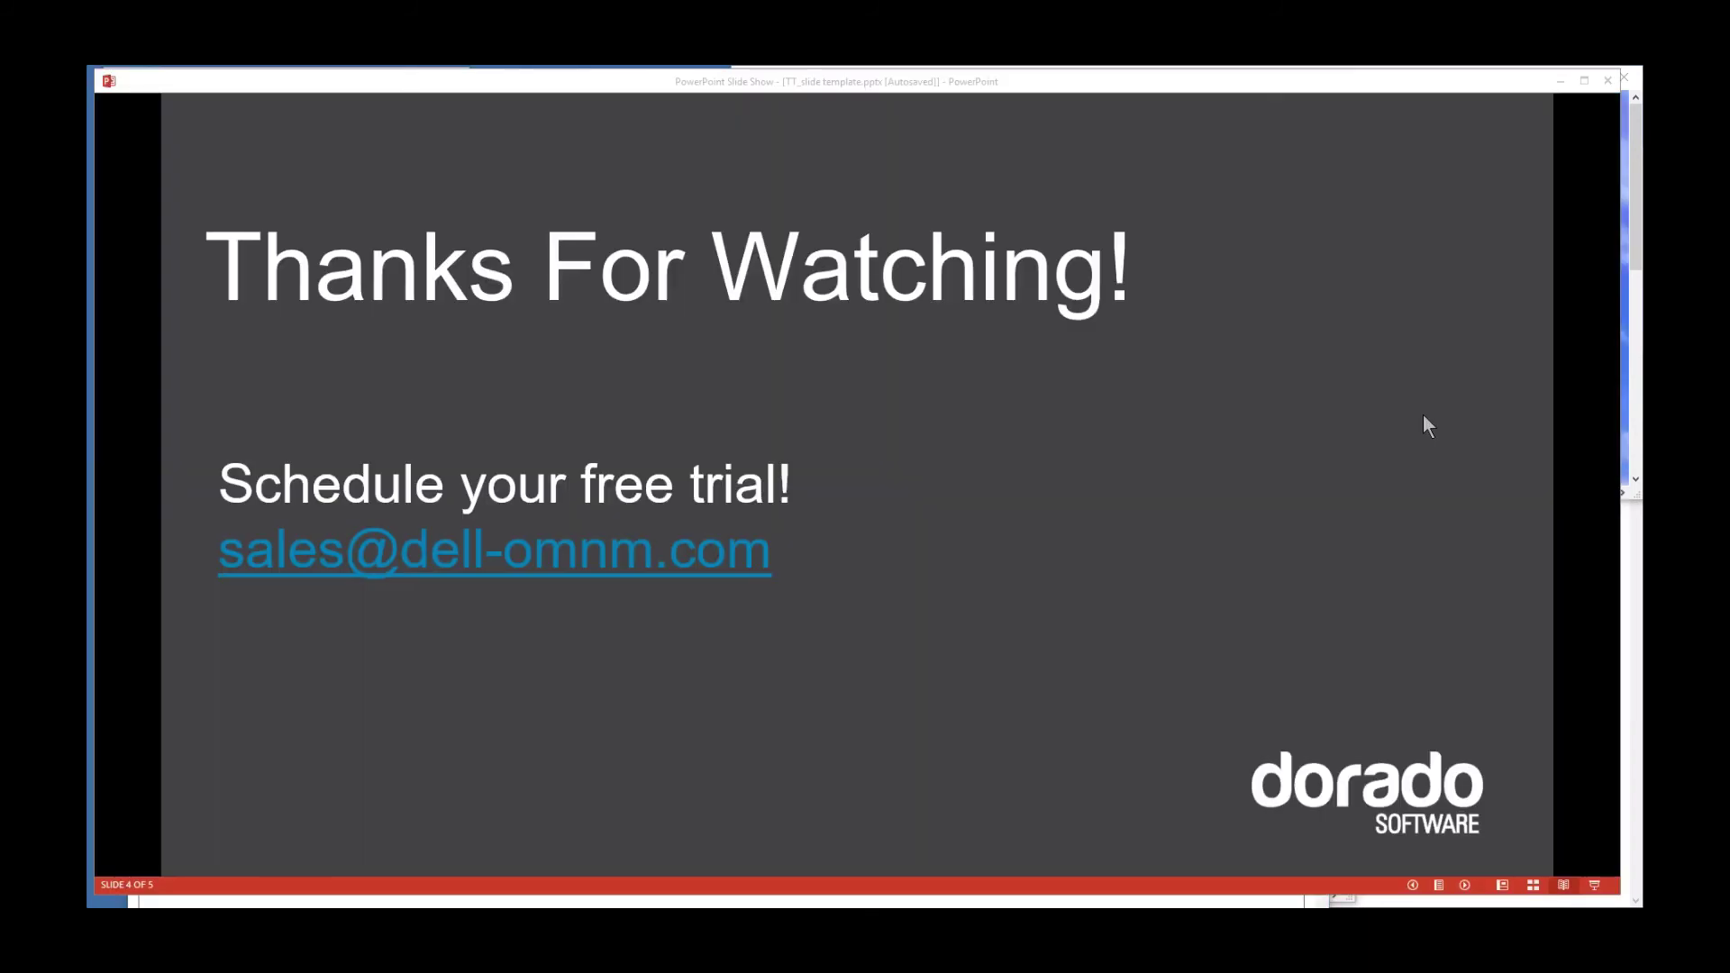